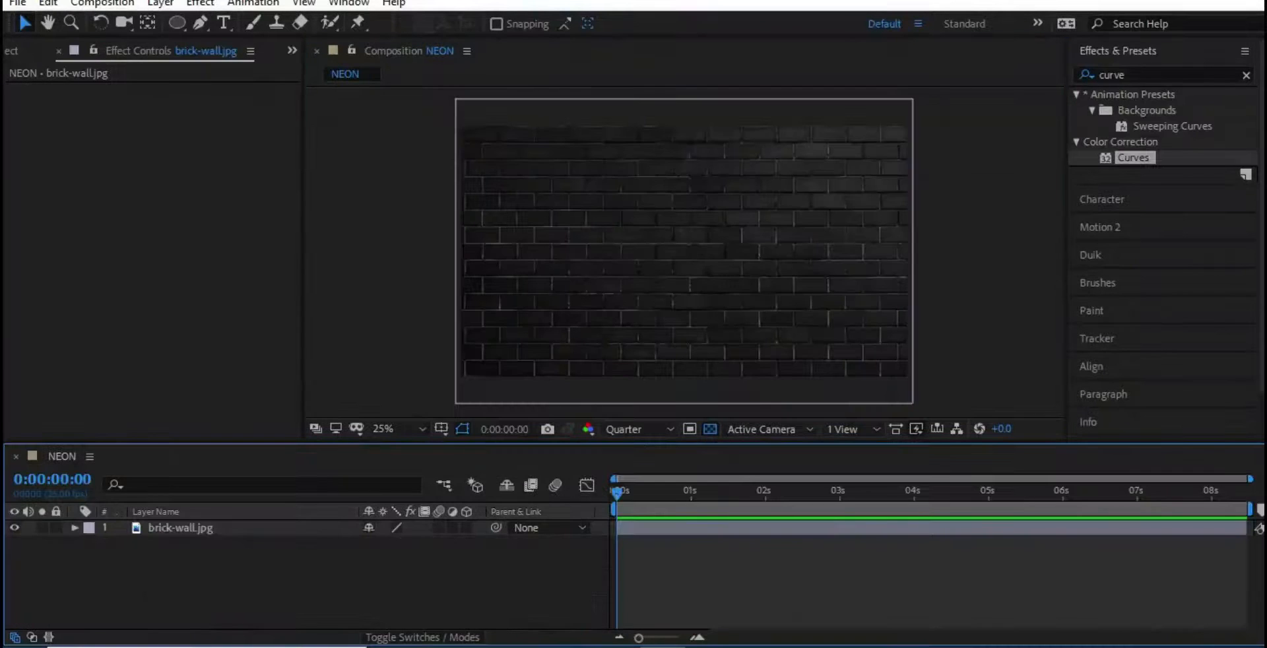
Step: Apply the Curves effect to the brick-wall.jpg layer and pull the curve down to darken the wall
drag(1133, 158, 164, 528)
drag(178, 261, 191, 275)
Step: Create a black 1920 x 1080 px solid layer above the brick wall
right_click(226, 553)
mouse_move(344, 349)
click(498, 395)
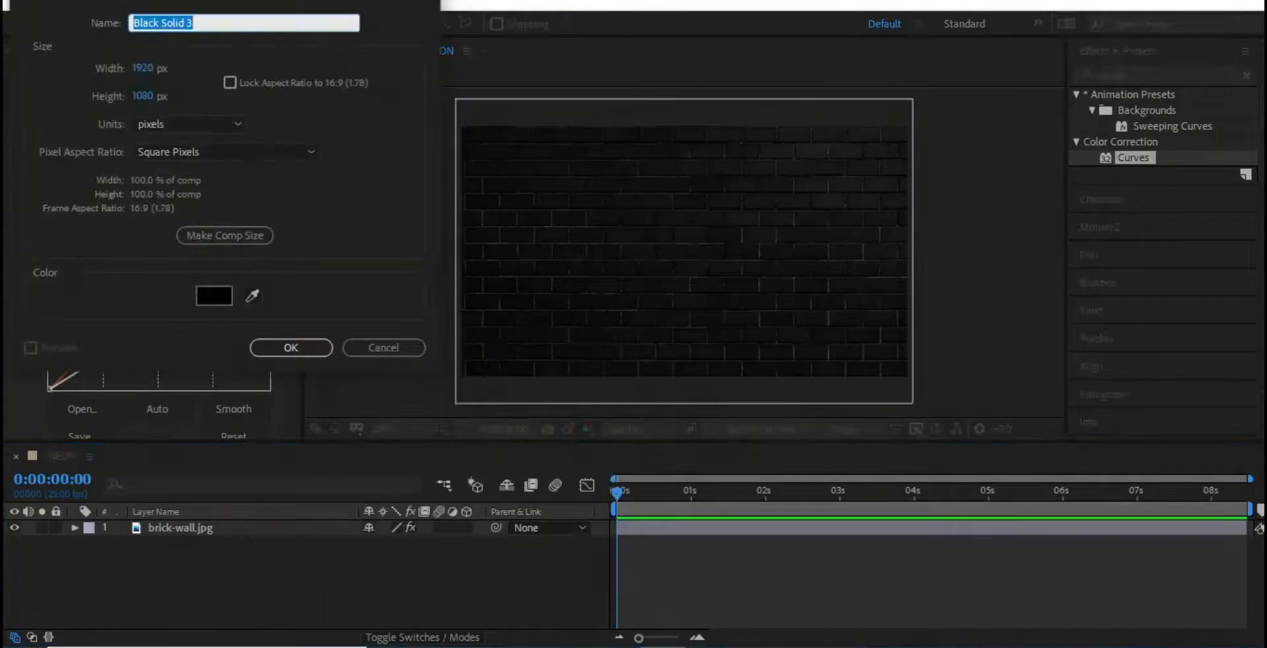
click(633, 505)
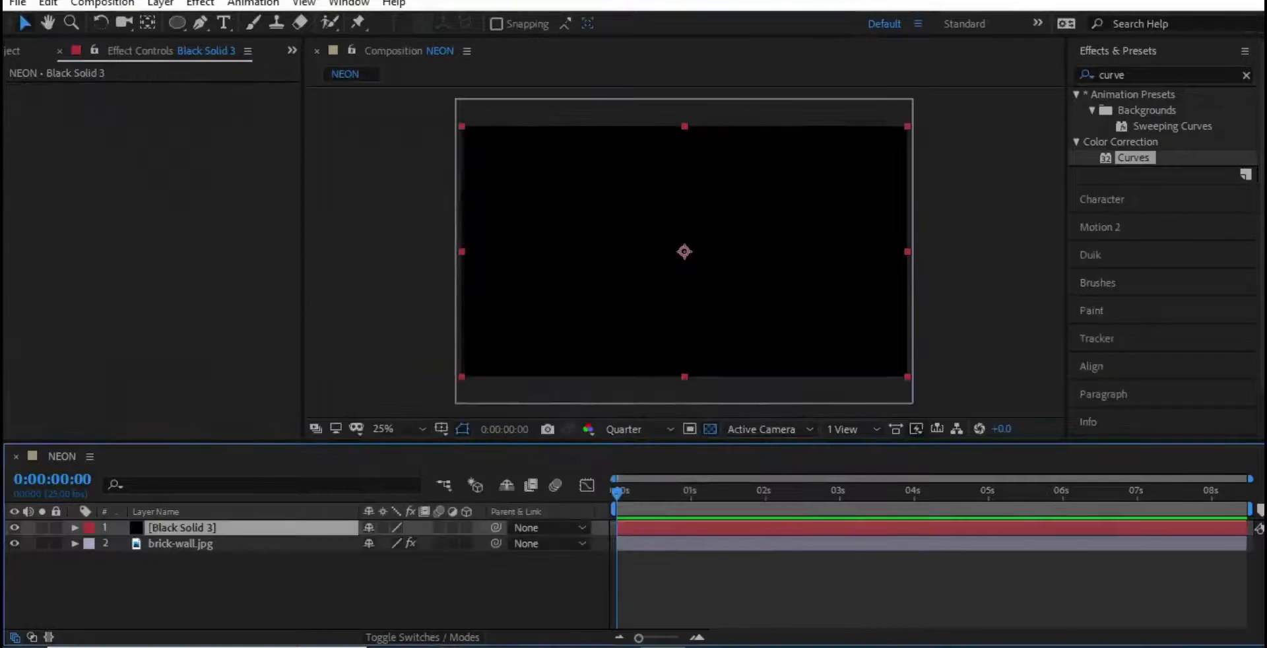
Step: Add a full-frame elliptical mask to the black solid and set the mask mode to Subtract
click(177, 22)
double_click(177, 23)
key(v)
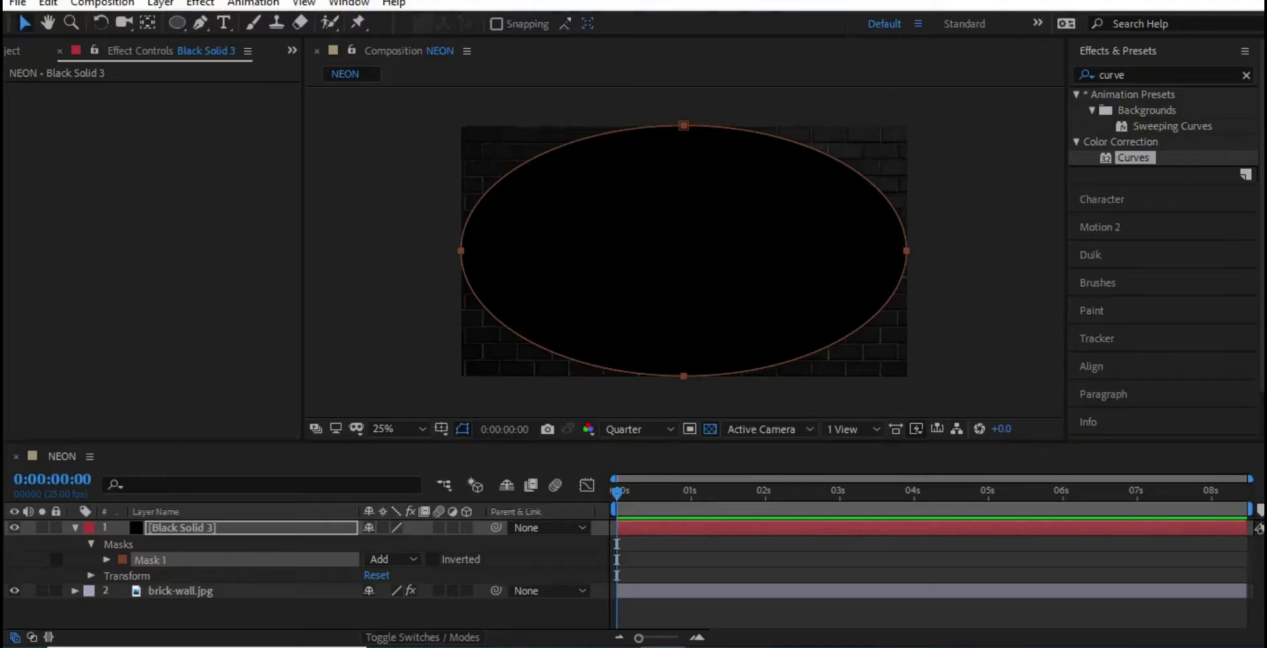
click(396, 559)
click(416, 457)
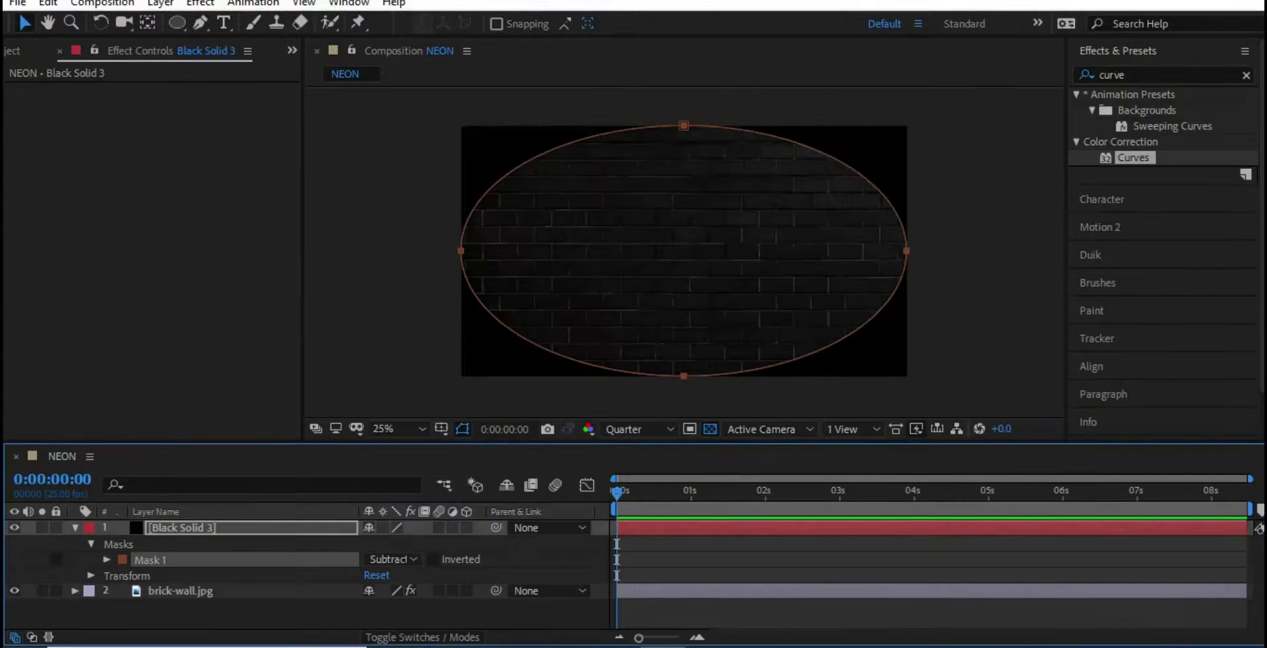
Step: Increase the feather of the black solid's mask by several hundred pixels for a soft vignette around the wall
click(106, 559)
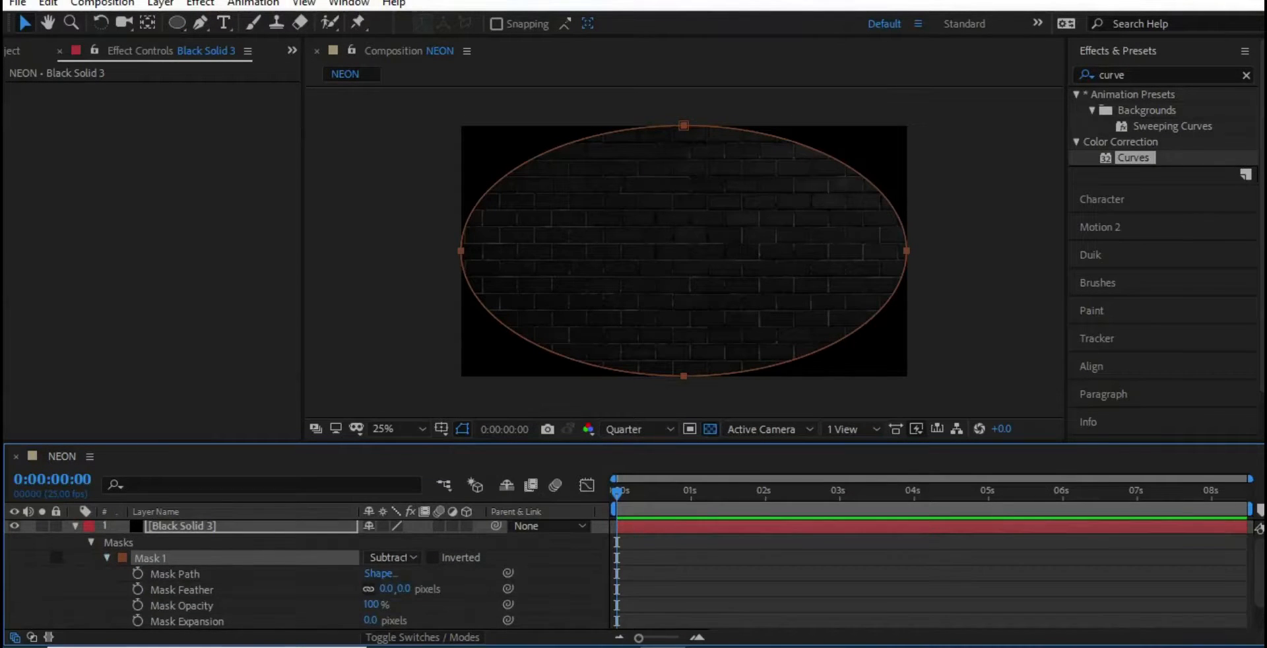
drag(386, 589, 476, 589)
drag(586, 589, 801, 589)
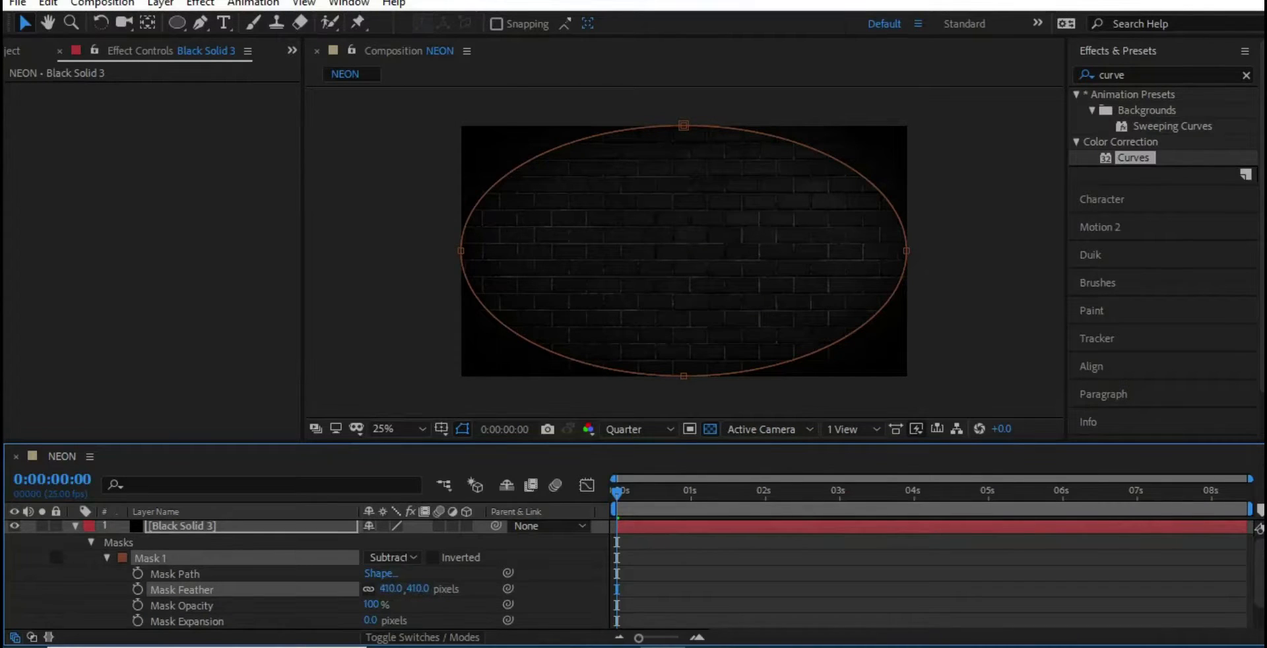
drag(389, 589, 551, 589)
drag(795, 588, 340, 589)
click(75, 526)
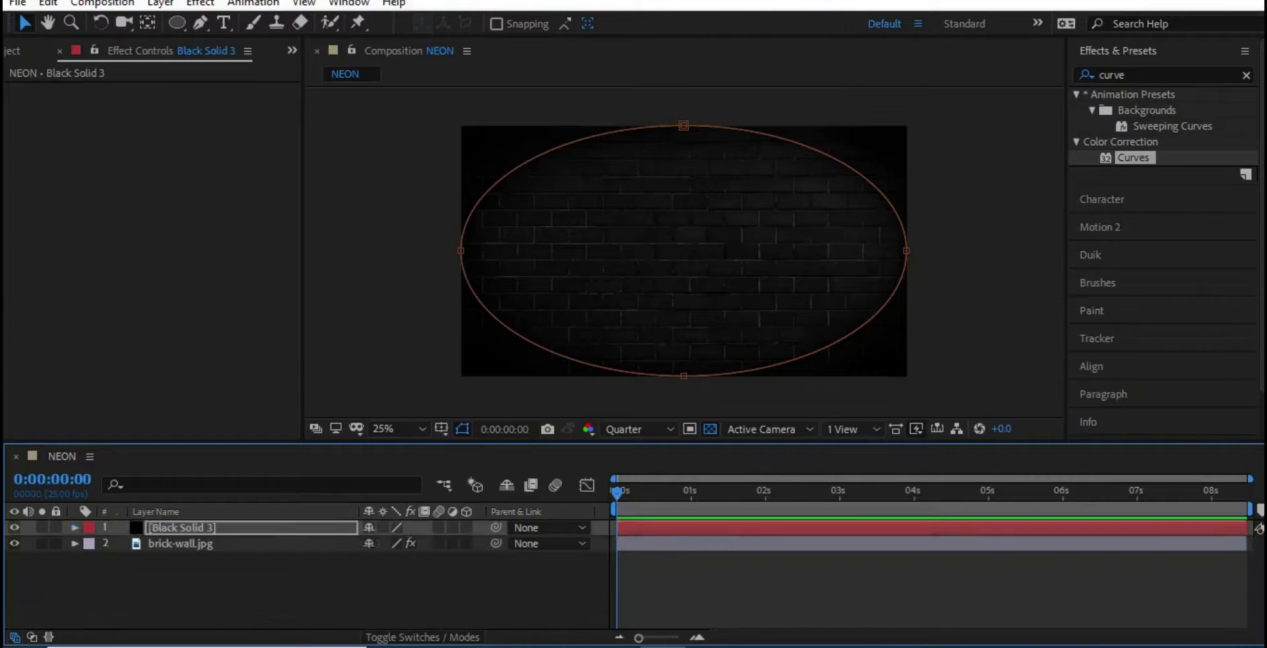
Step: Pre-compose the black solid and the brick-wall.jpg layer together as a new composition named BG
click(254, 584)
drag(251, 584, 281, 531)
right_click(286, 540)
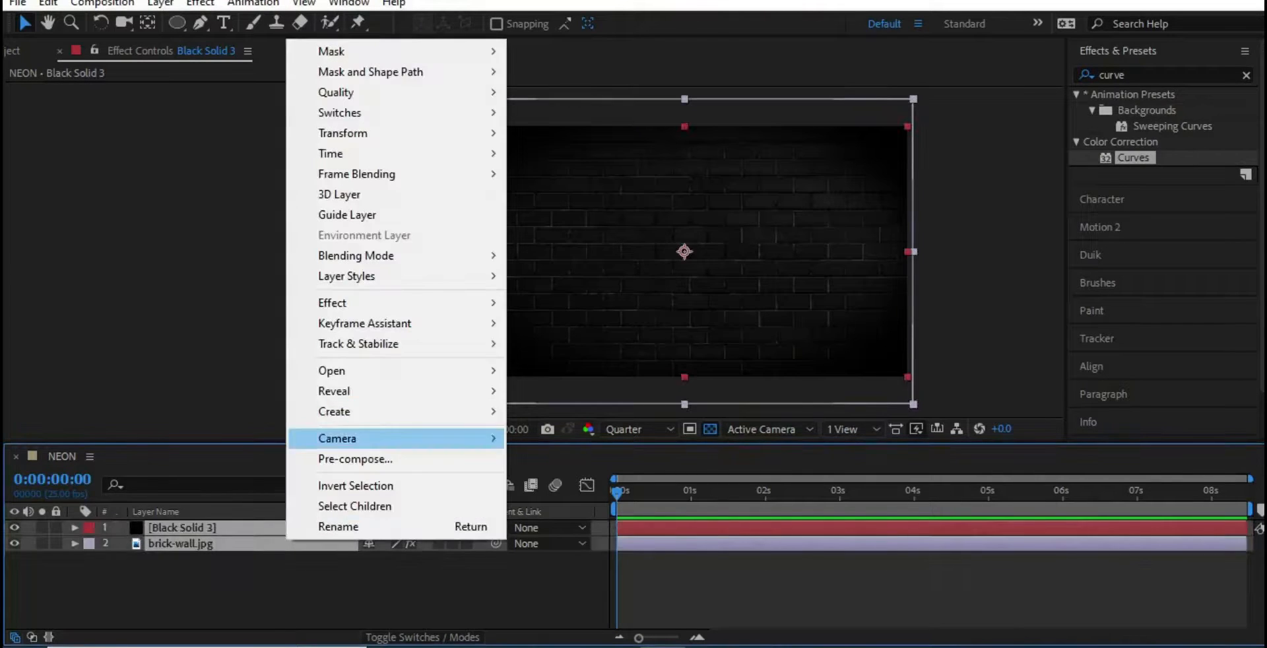
click(355, 458)
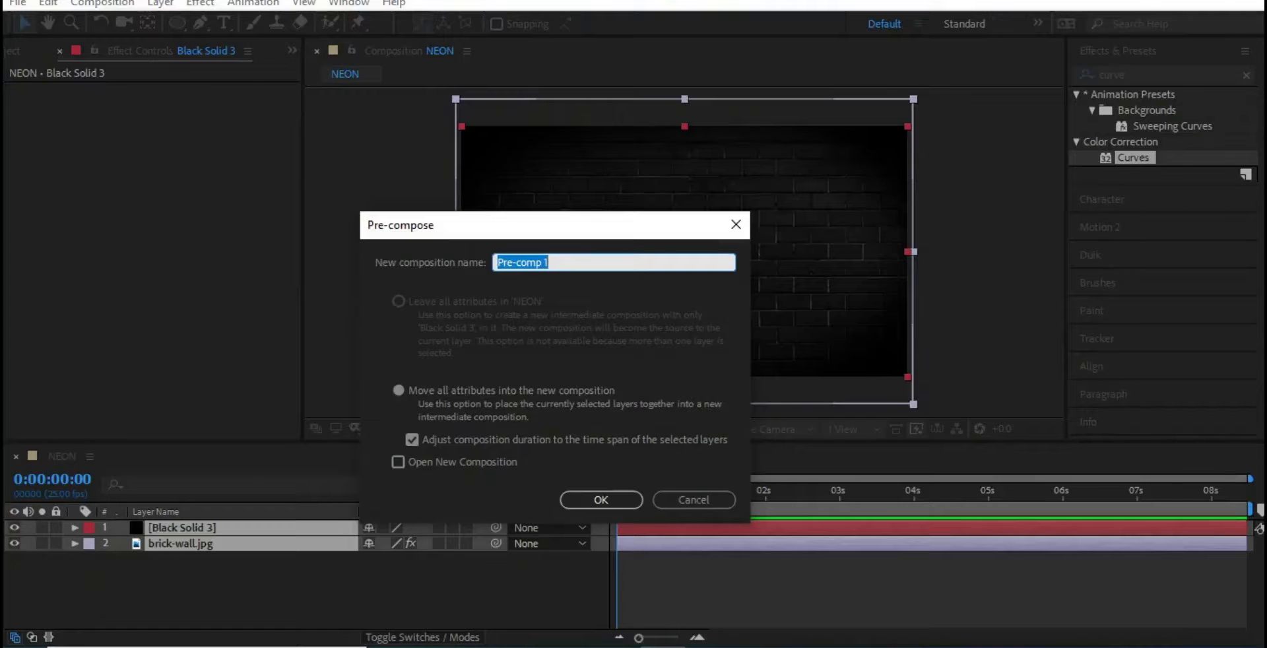
text(B)
key(Return)
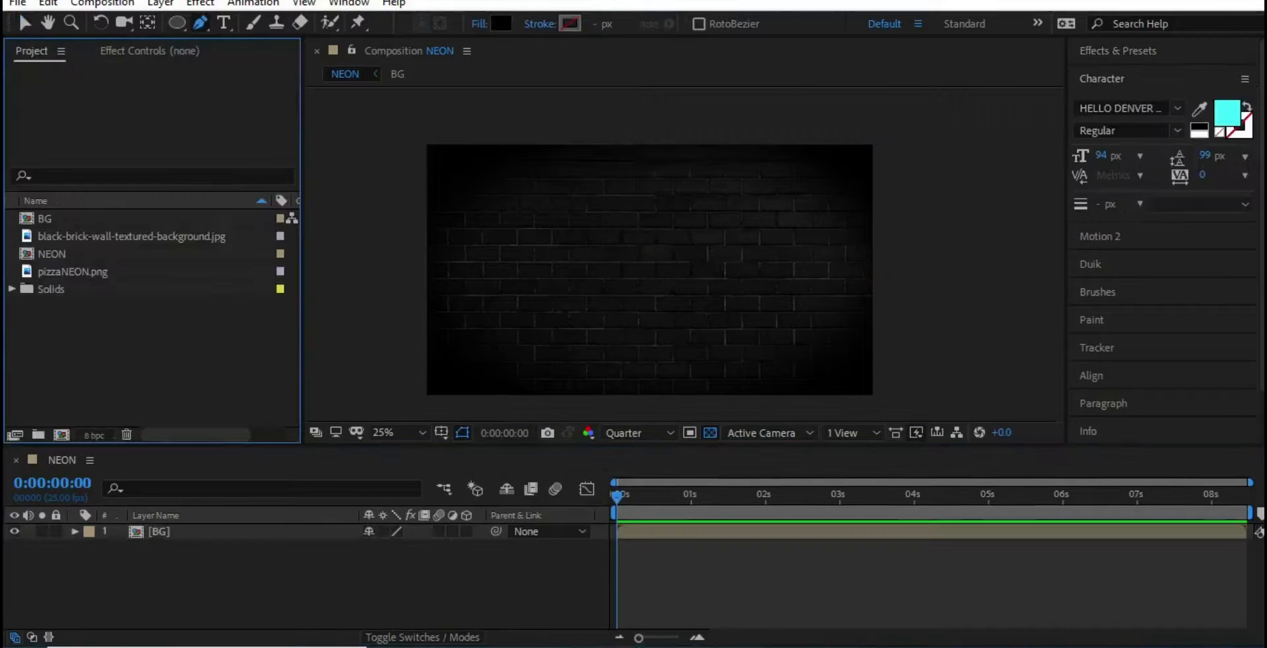
Step: Examine the pizzaNEON.png reference image at 100% and close its viewer
double_click(75, 272)
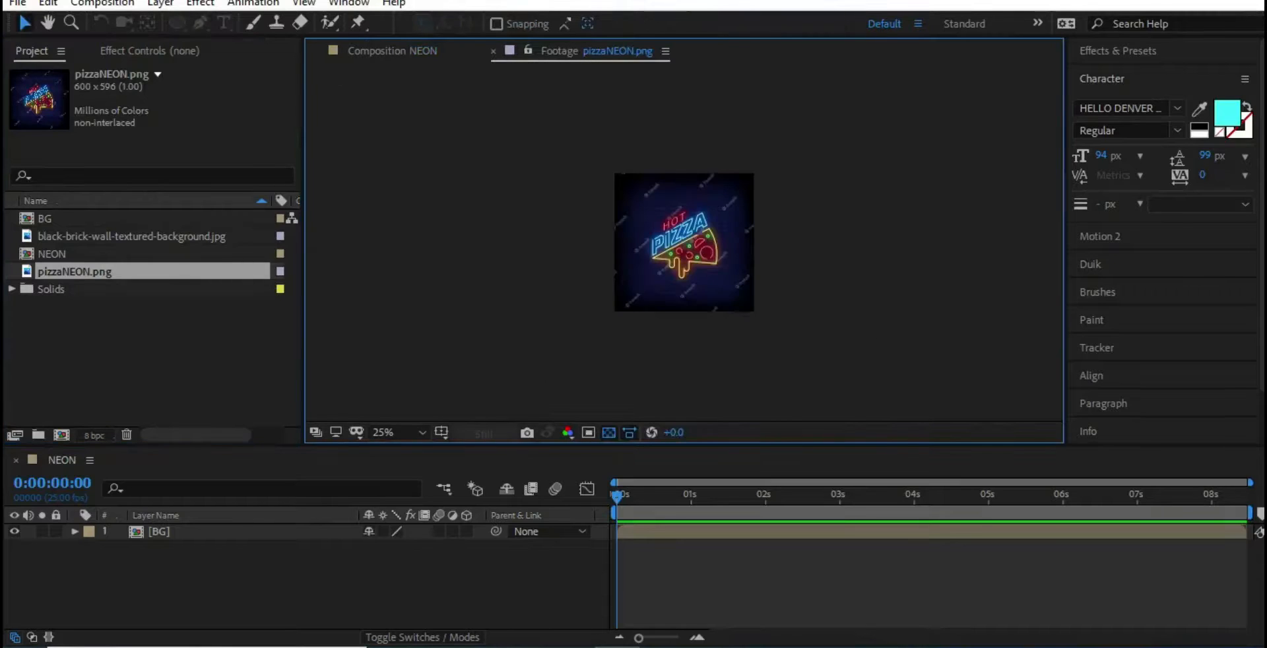
scroll(683, 242, up, 3)
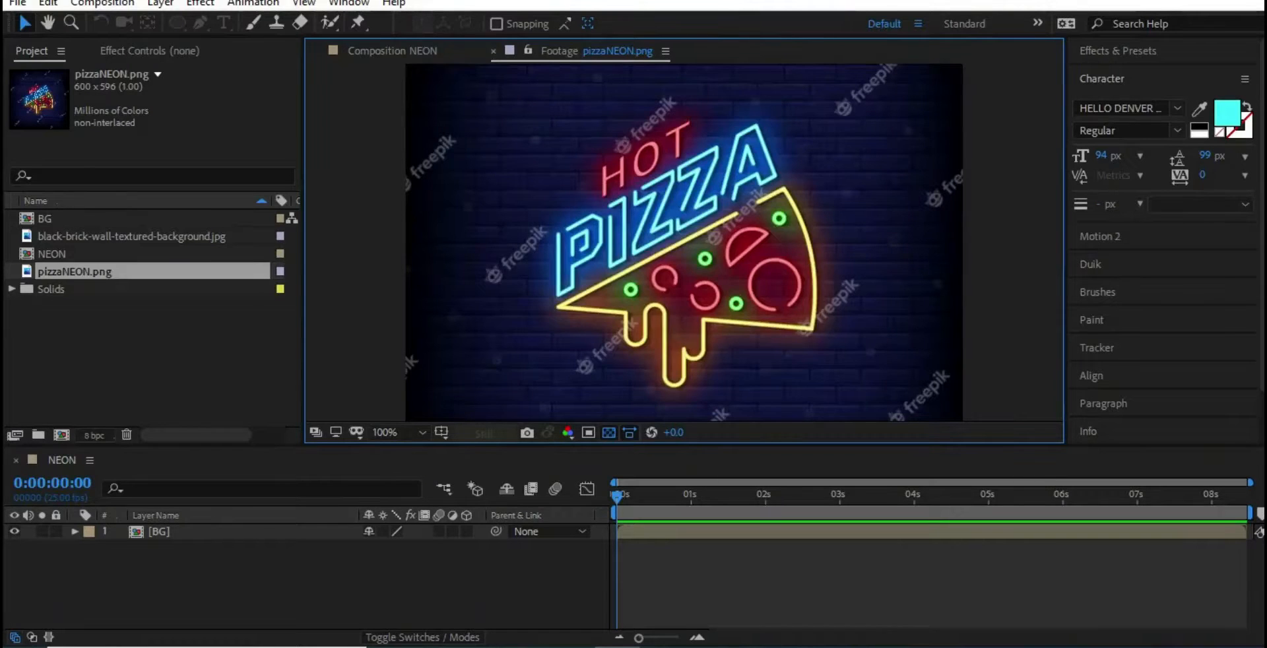
key(ctrl+w)
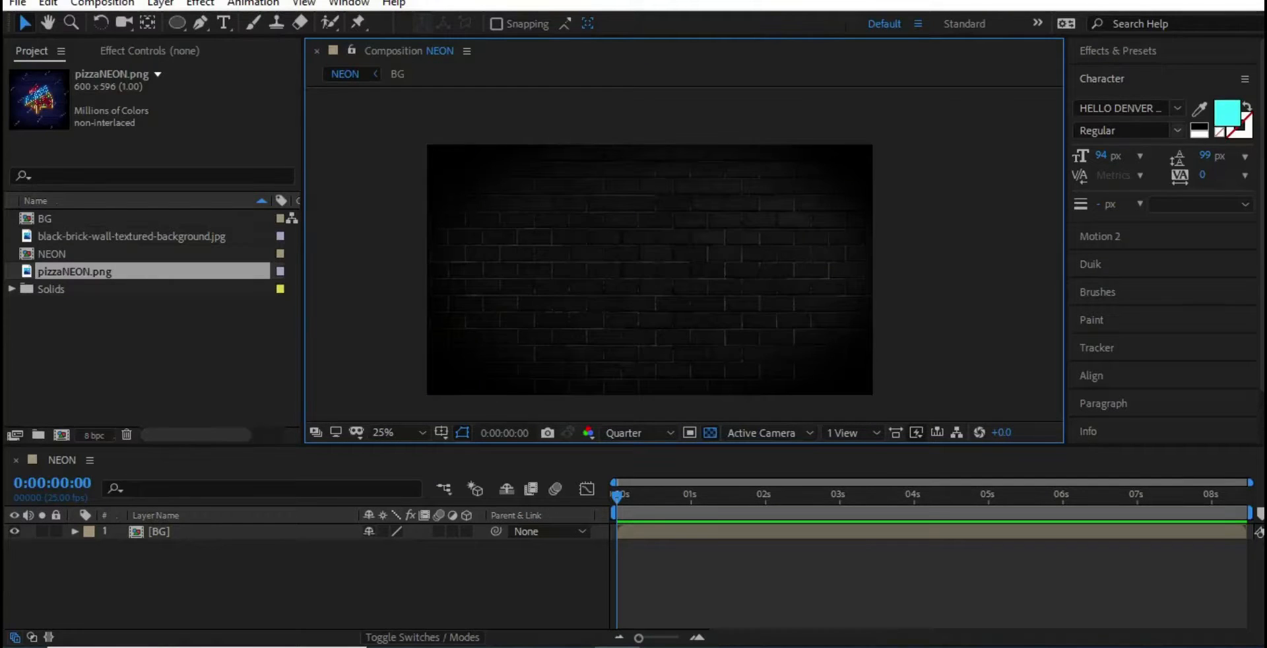
Step: Add a text layer reading HOT near the middle of the NEON composition
key(ctrl+t)
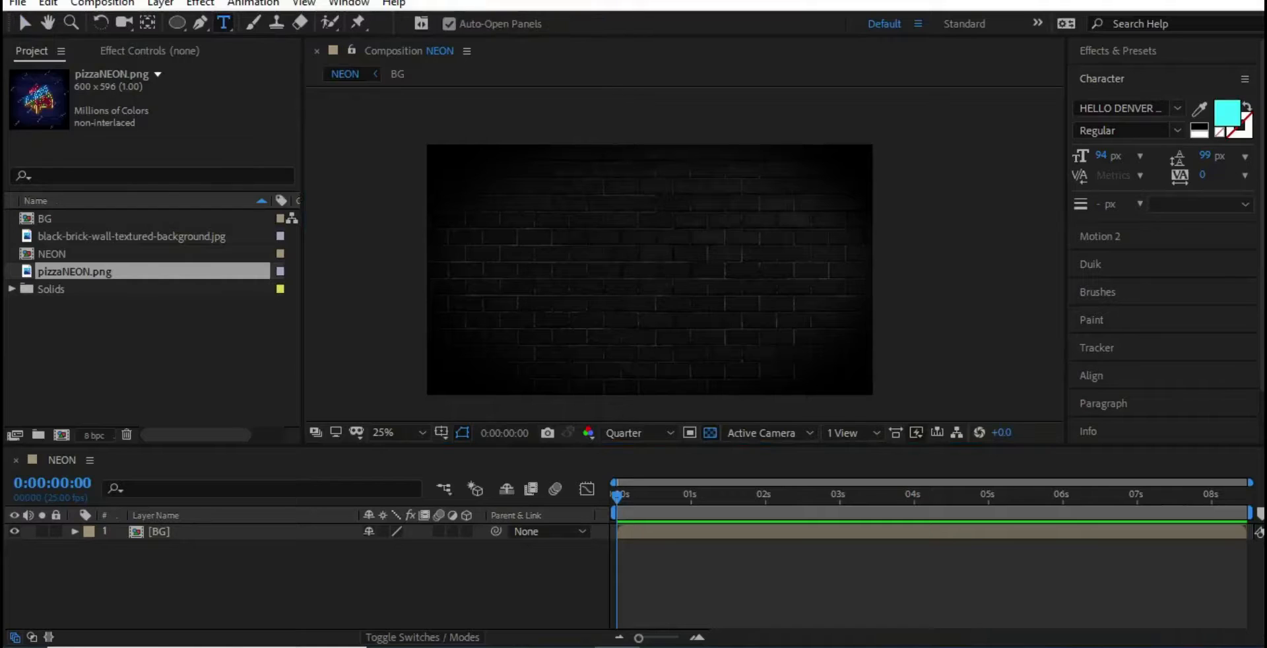
click(616, 265)
text(HOT)
Step: Change the font of the whole HOT text to the Ranger typeface
key(ctrl+a)
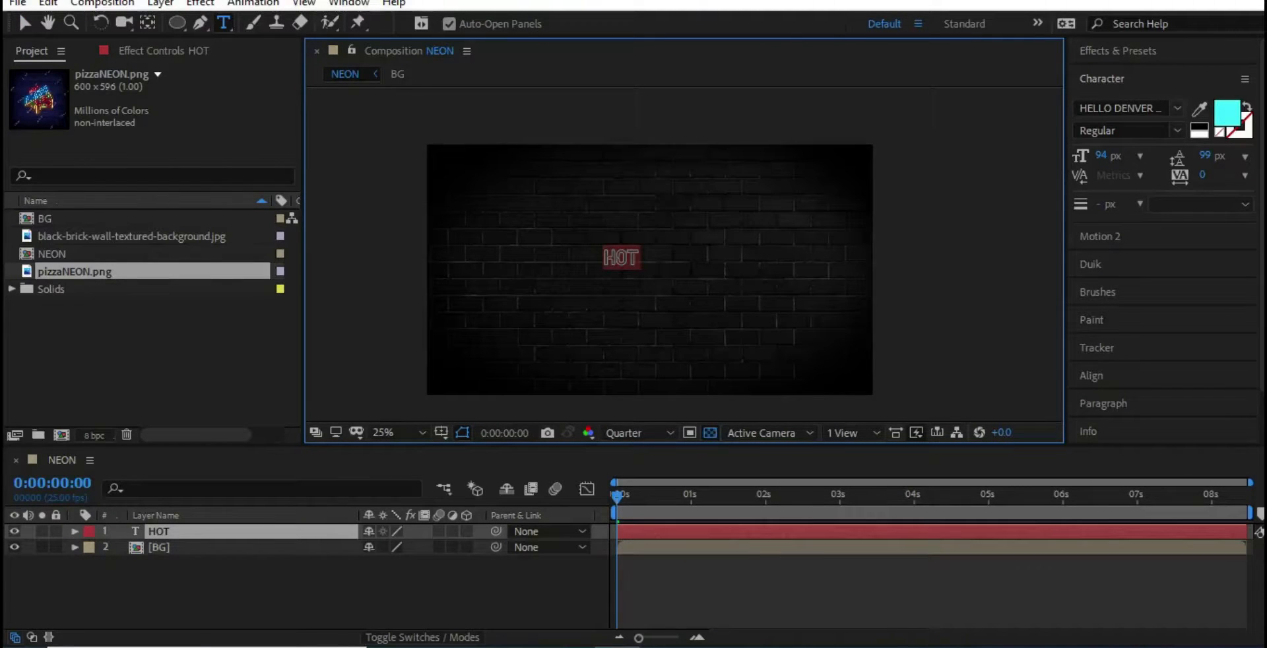
click(1122, 108)
text(rab)
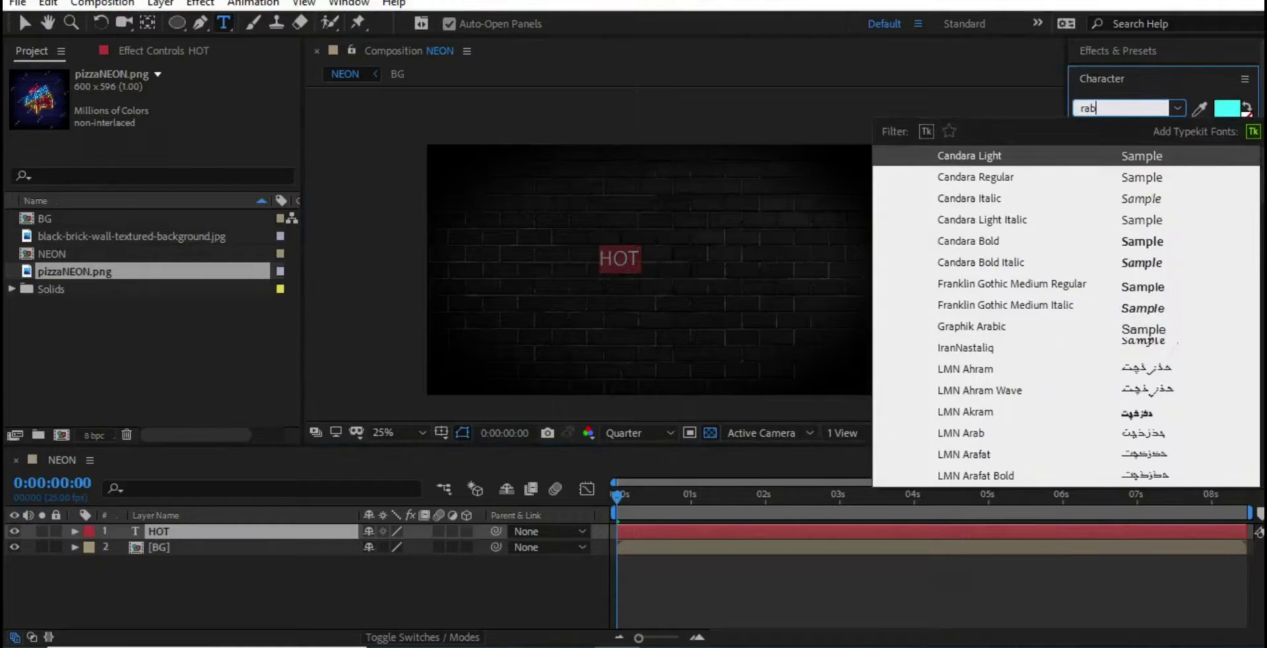
text(ger)
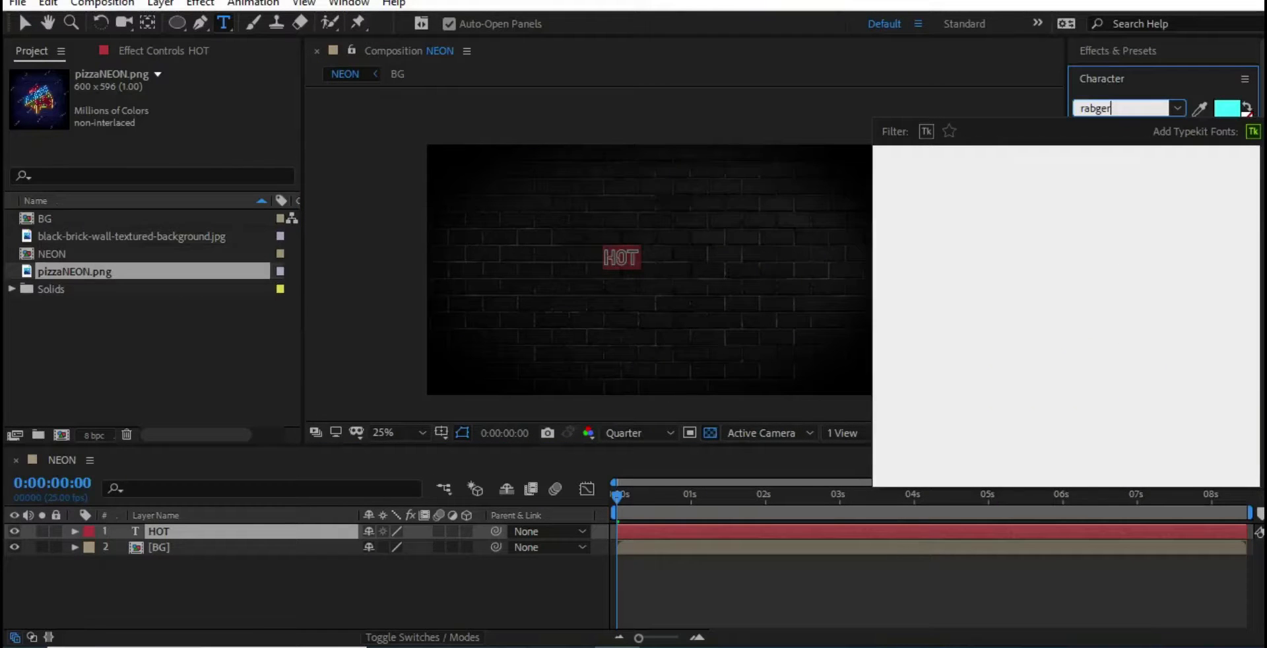
key(BackSpace)
key(BackSpace)
text(nger)
key(Return)
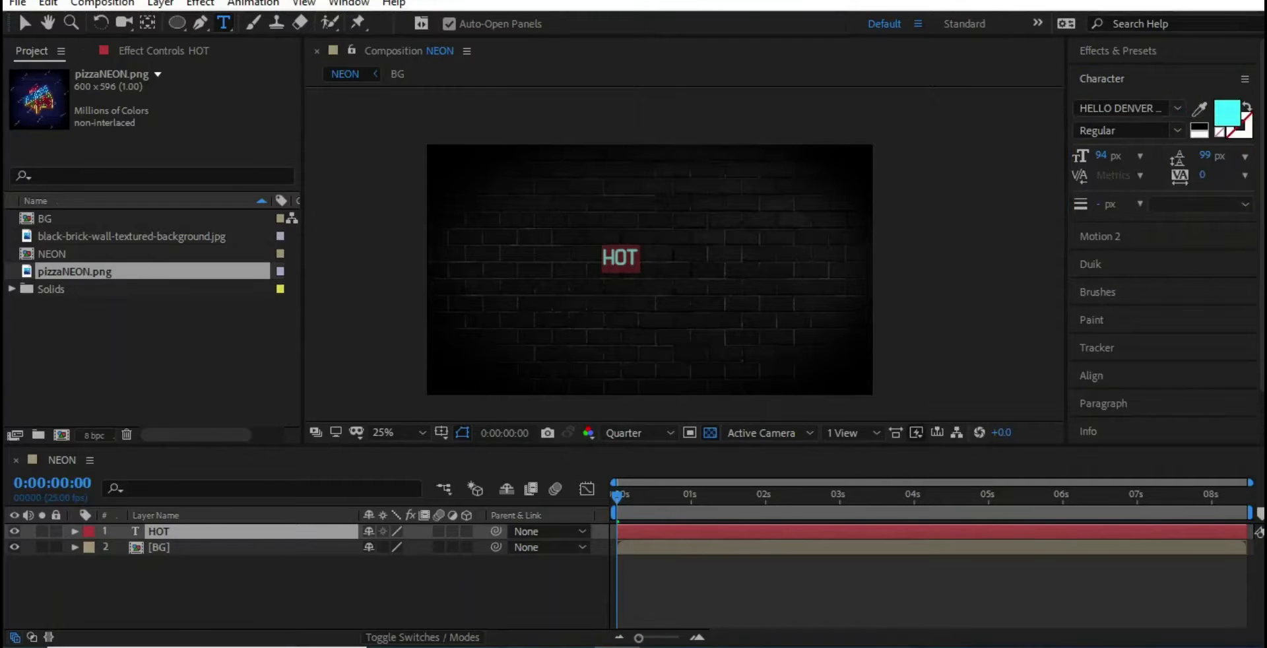
Step: Centre the HOT text's anchor point with Motion 2, and move the text up and enlarge it
click(24, 23)
click(1100, 236)
click(1200, 191)
scroll(621, 258, up, 2)
scroll(622, 258, down, 2)
drag(621, 259, 628, 230)
drag(651, 242, 657, 245)
Step: Add a text layer reading PIZZA below HOT and set its font to HELLO DENVER
key(ctrl+t)
click(617, 284)
text(PIZZA)
key(ctrl+a)
click(1122, 108)
text(hello)
key(Return)
Step: Centre the PIZZA text's anchor point with Motion 2, and place and scale the text directly beneath HOT
click(24, 23)
click(1100, 237)
click(1201, 191)
click(1102, 79)
drag(617, 286, 644, 269)
drag(729, 294, 687, 286)
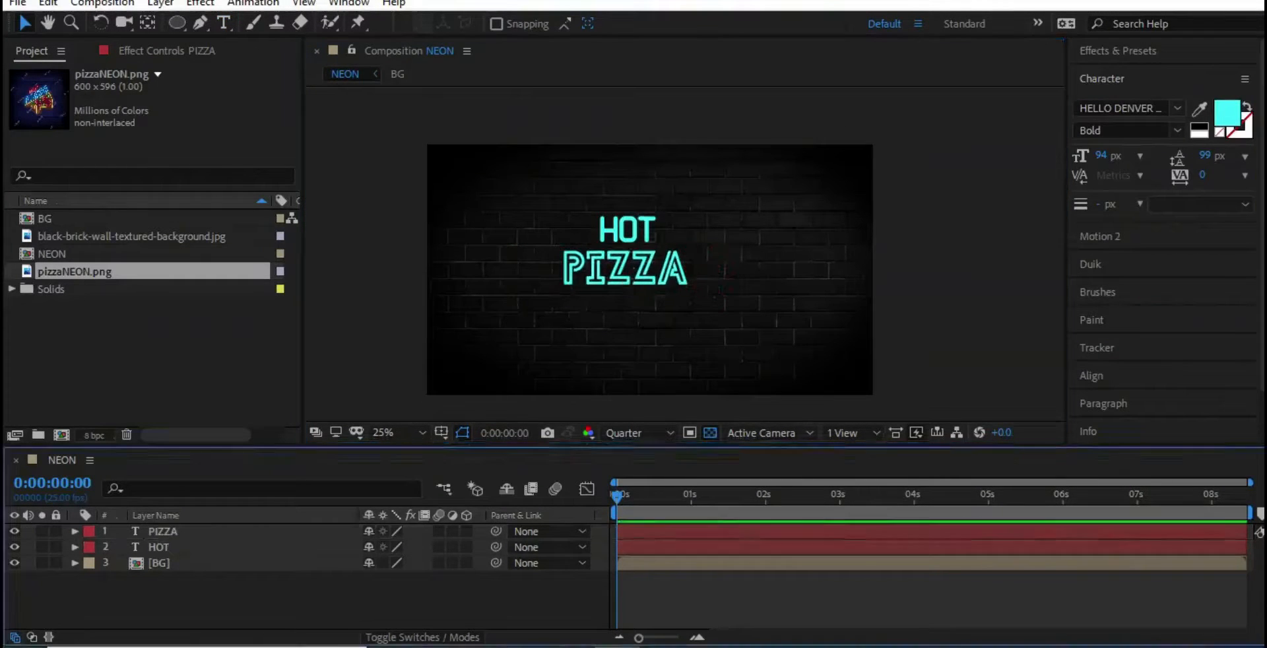
Step: Change the fill colour of the HOT text to red
click(159, 547)
click(1227, 114)
click(623, 336)
click(537, 346)
click(770, 339)
Step: Apply the Transform effect to the HOT layer and set its Skew to -25
click(628, 230)
click(1118, 51)
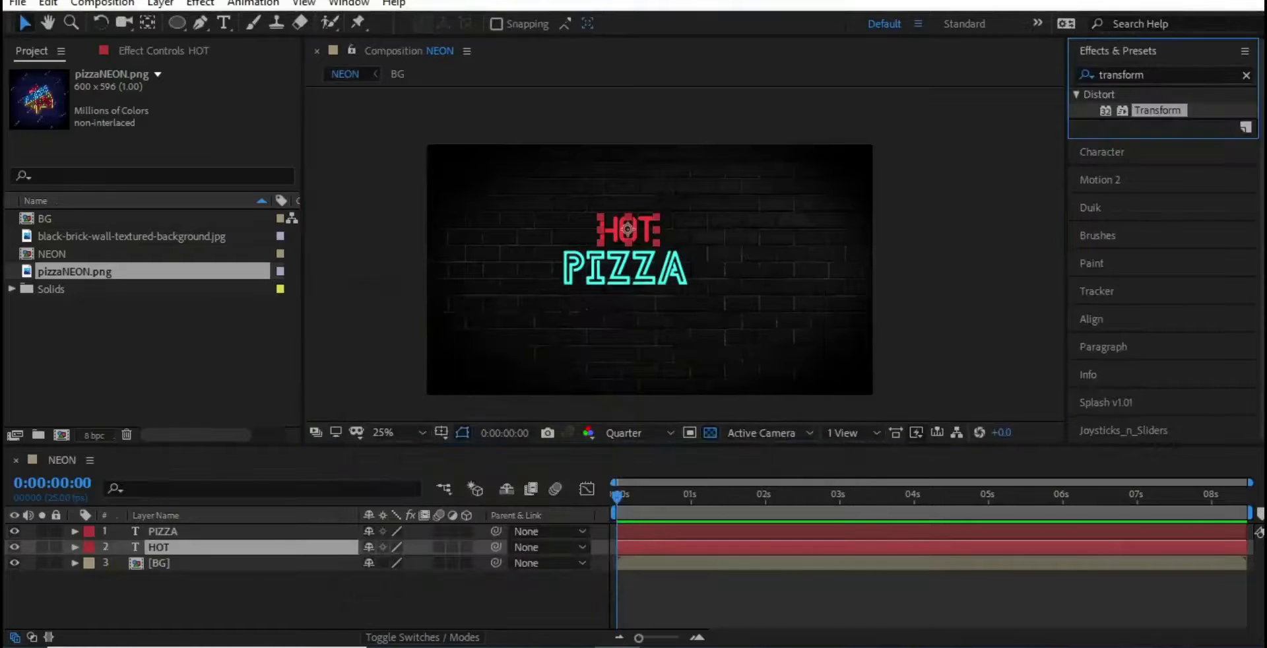
click(162, 532)
key(Return)
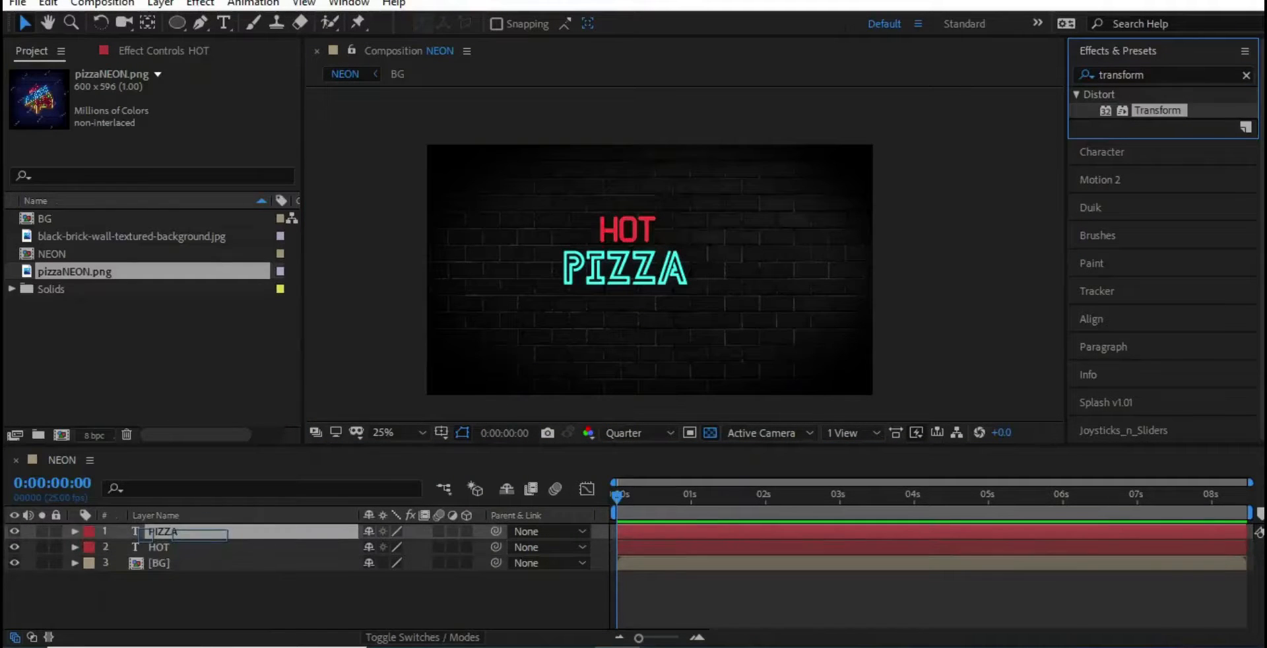
drag(198, 535, 198, 547)
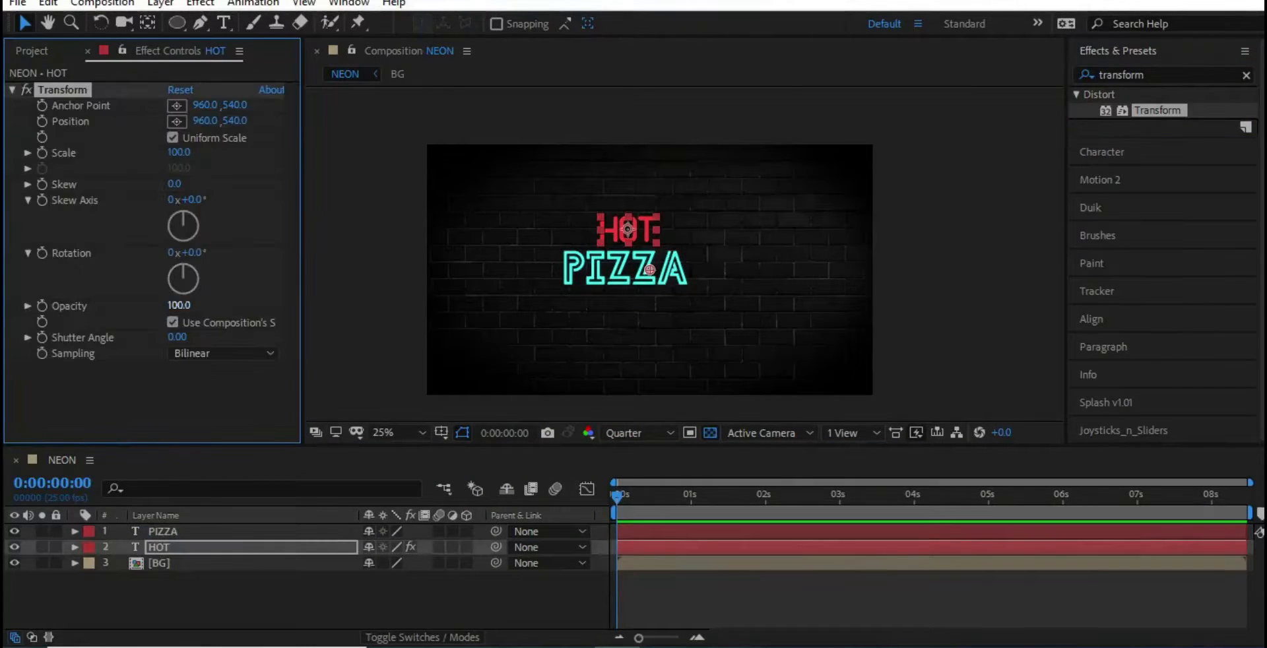
drag(178, 184, 152, 185)
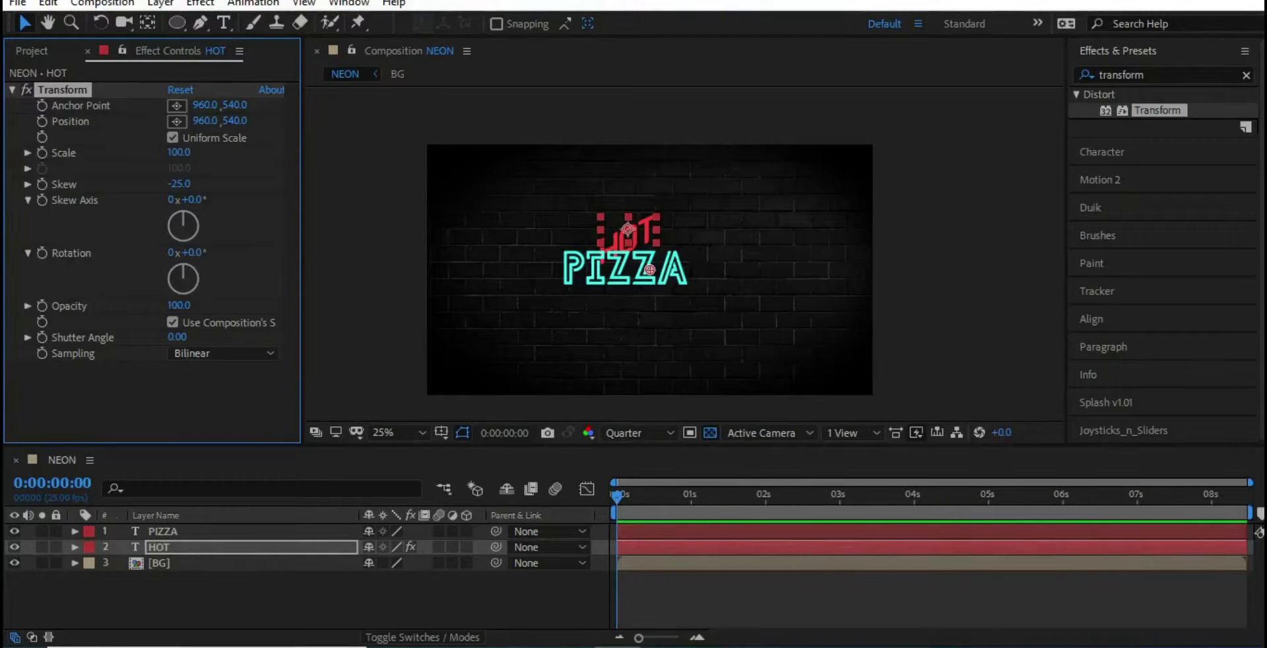
Step: Paste the HOT layer's Transform effect onto the PIZZA layer
click(163, 531)
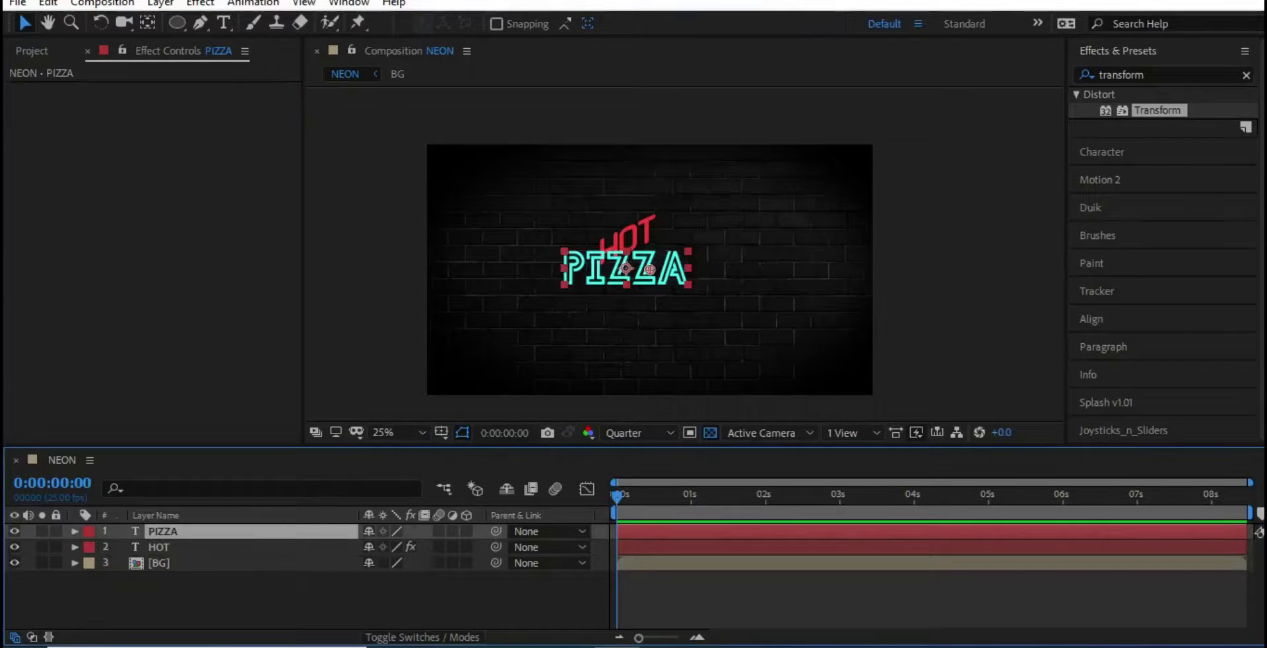
key(ctrl+v)
click(264, 598)
Step: Move the skewed HOT and PIZZA texts up into the upper middle of the frame and align them as one sign
click(159, 547)
shift+click(163, 531)
drag(627, 268, 617, 188)
click(733, 218)
click(732, 217)
click(638, 260)
shift+click(608, 206)
click(264, 597)
Step: Pre-compose the HOT and PIZZA layers together as a new composition named TEXT
click(160, 547)
shift+click(179, 532)
right_click(183, 531)
click(251, 451)
text(TEXT)
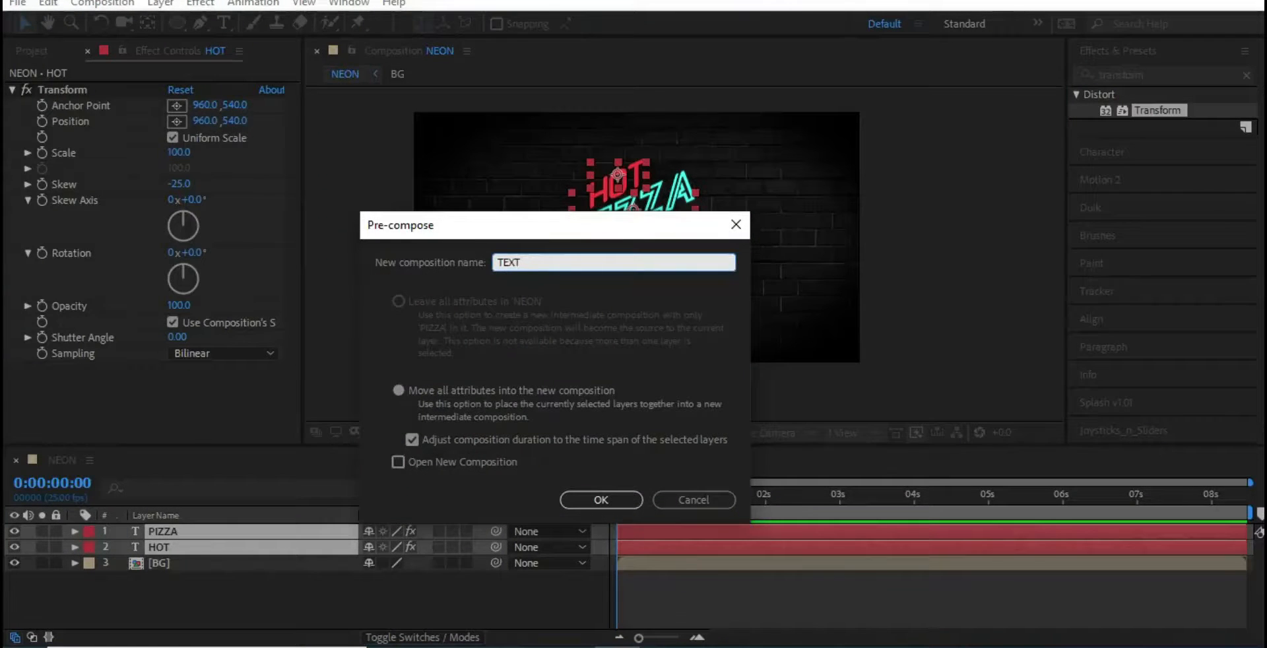
key(Return)
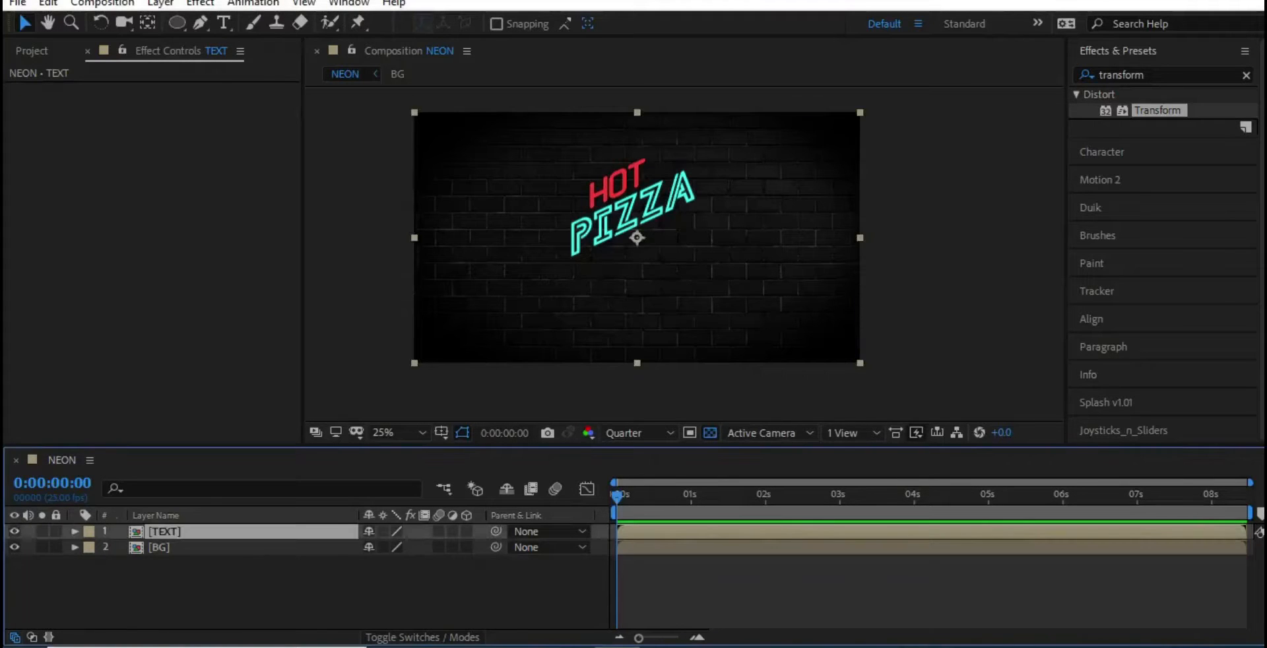
Step: Duplicate the TEXT layer and hide the upper copy
key(ctrl+d)
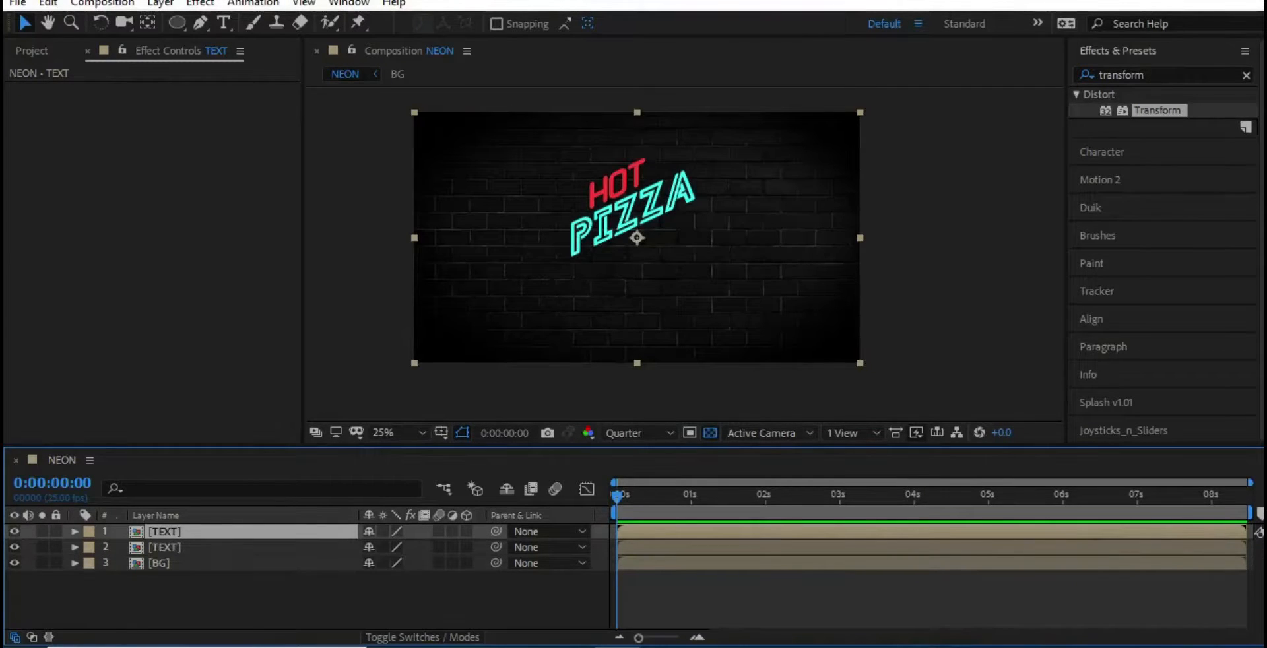
click(156, 515)
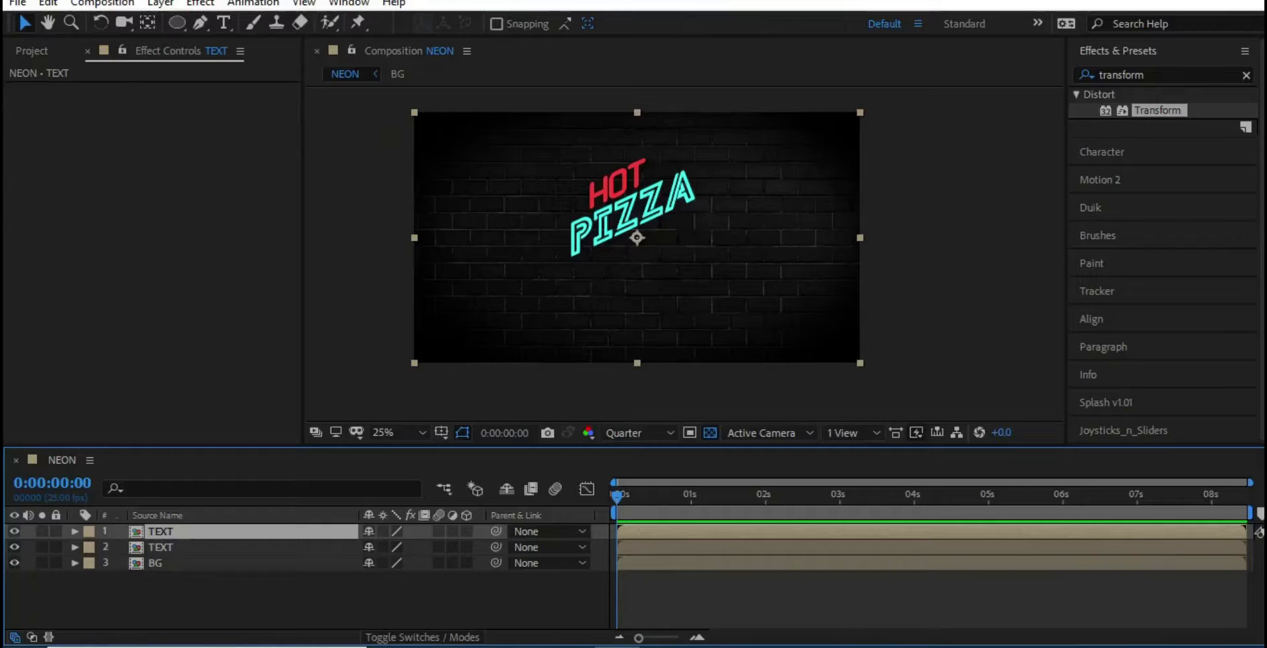
Step: Add a Bevel and Emboss layer style to the lower TEXT layer
click(160, 547)
click(160, 3)
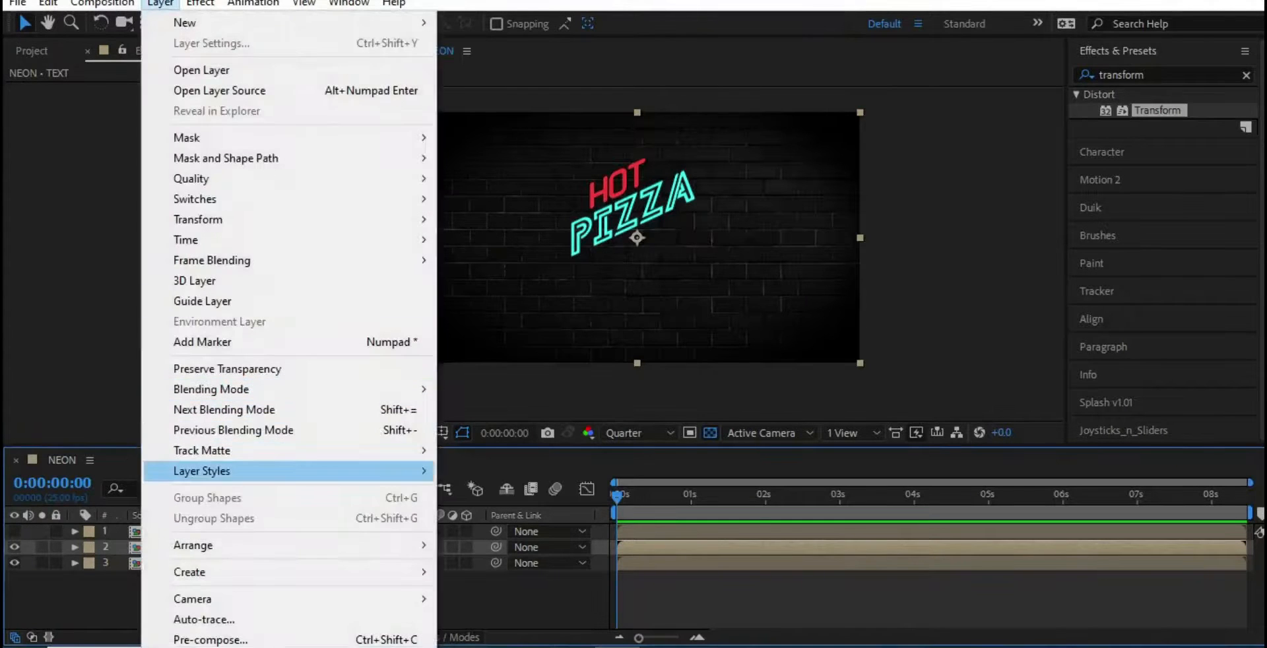
mouse_move(264, 470)
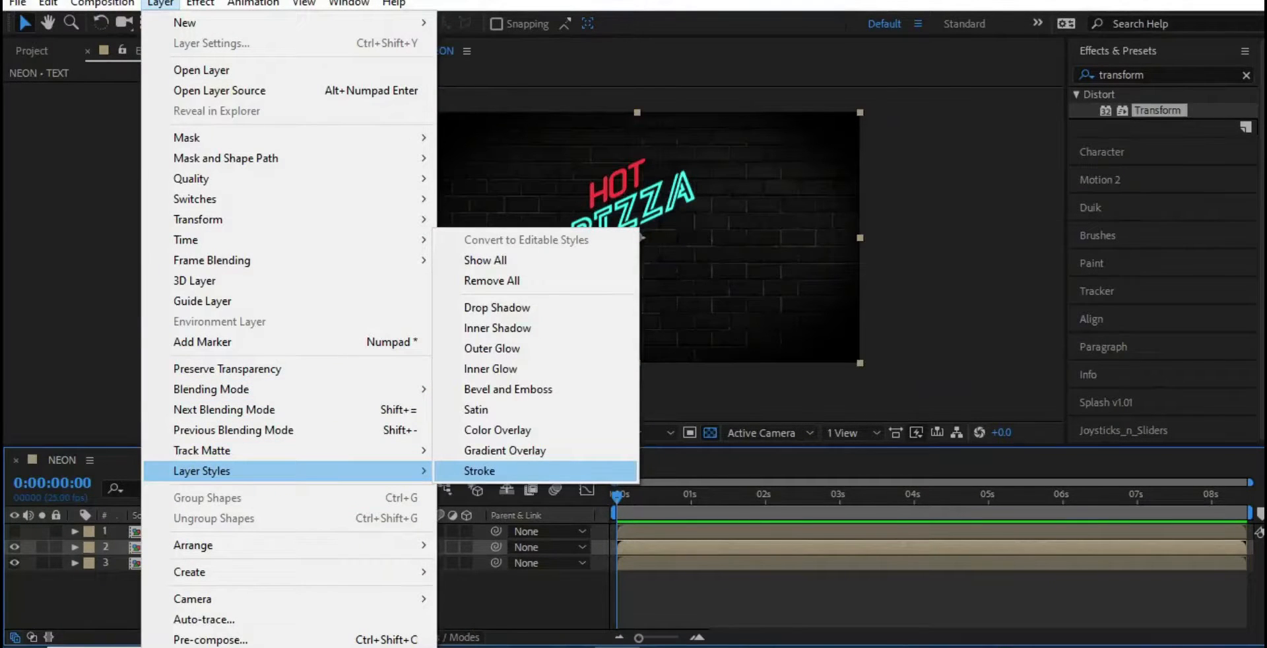
click(508, 389)
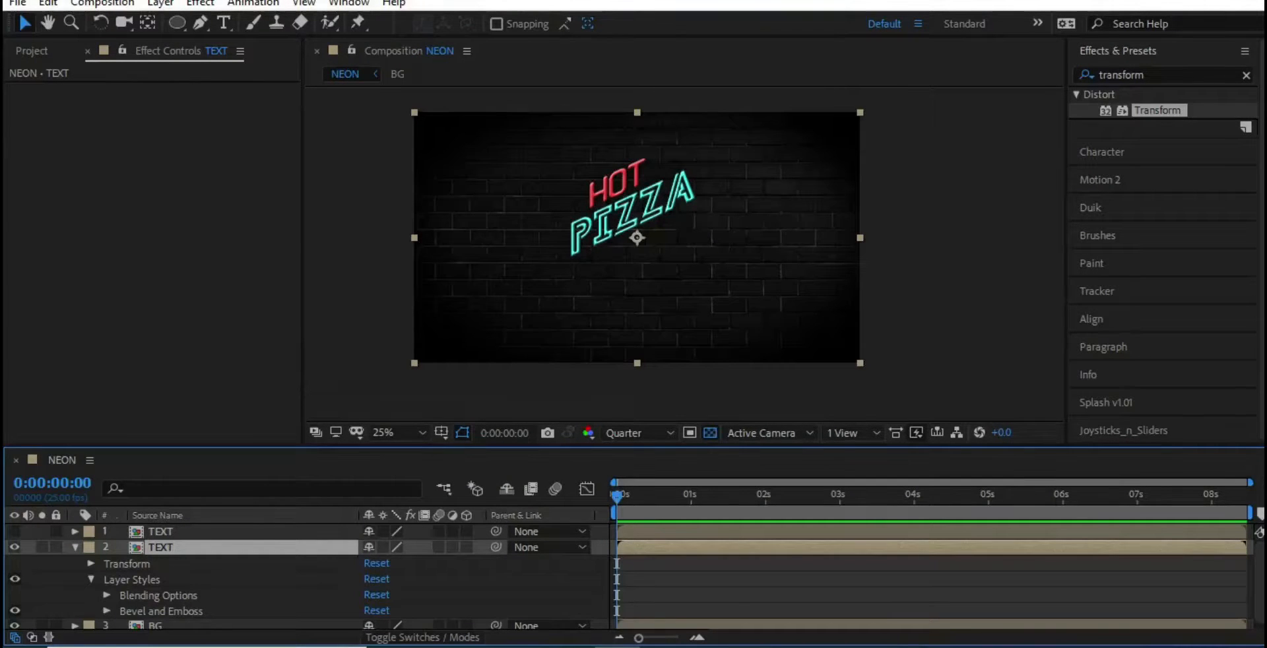
Step: Set the highlight color of the lower TEXT layer's Bevel and Emboss style to dark grey 555353
click(132, 580)
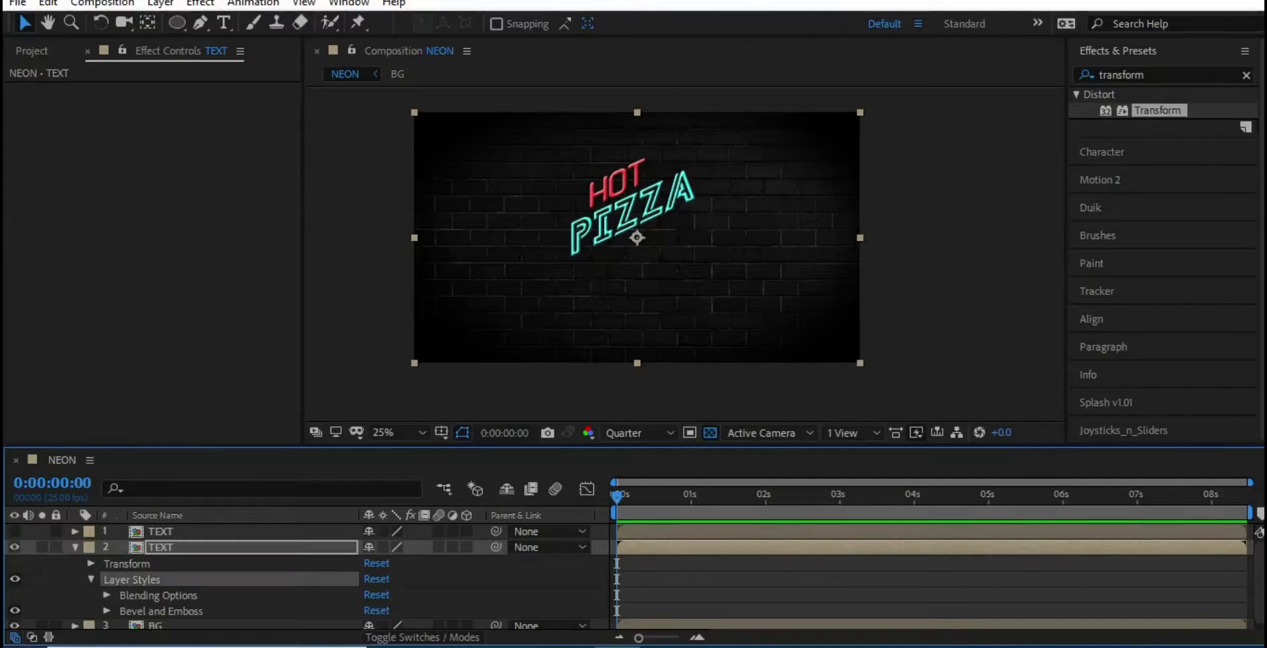
click(161, 612)
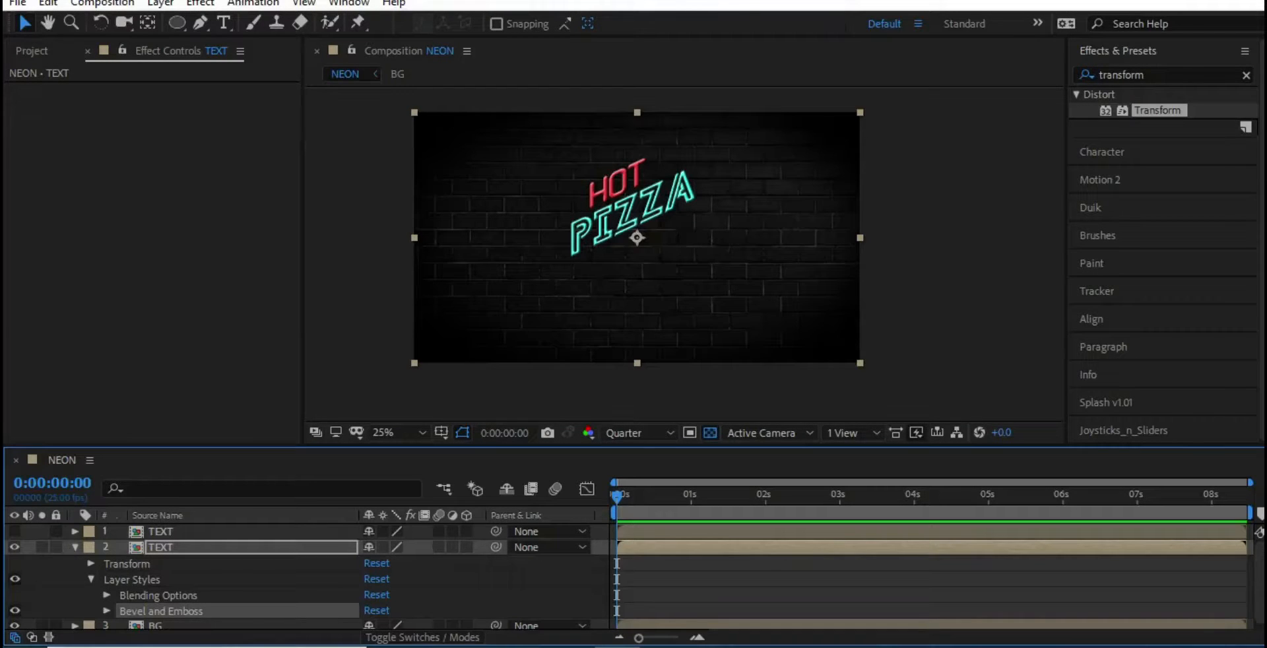
click(107, 611)
scroll(107, 610, down, 5)
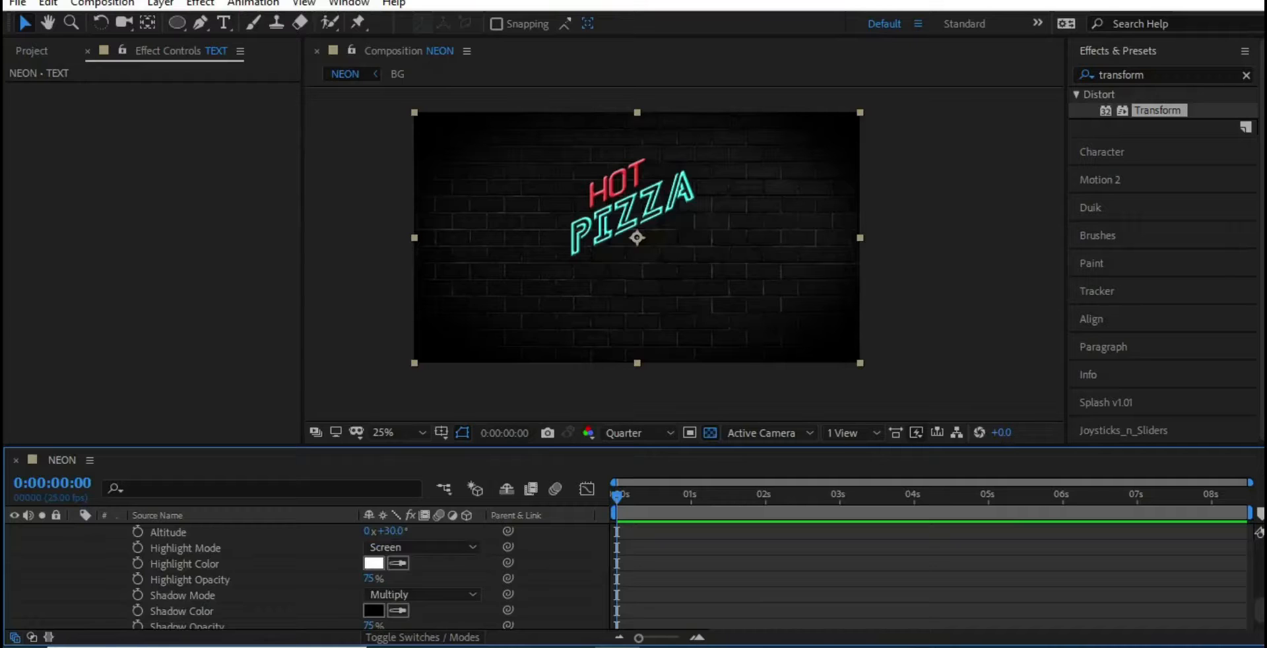
click(374, 563)
mouse_move(416, 465)
mouse_down()
mouse_move(371, 514)
mouse_move(370, 492)
mouse_up()
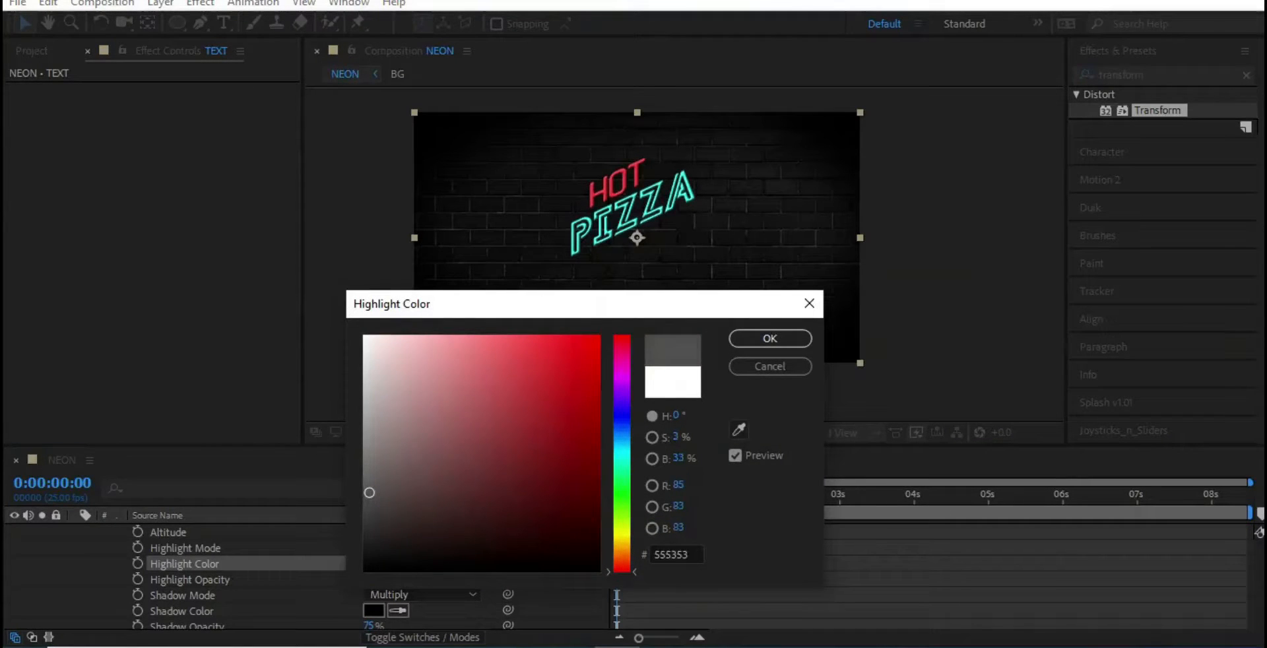
click(770, 338)
scroll(178, 575, up, 5)
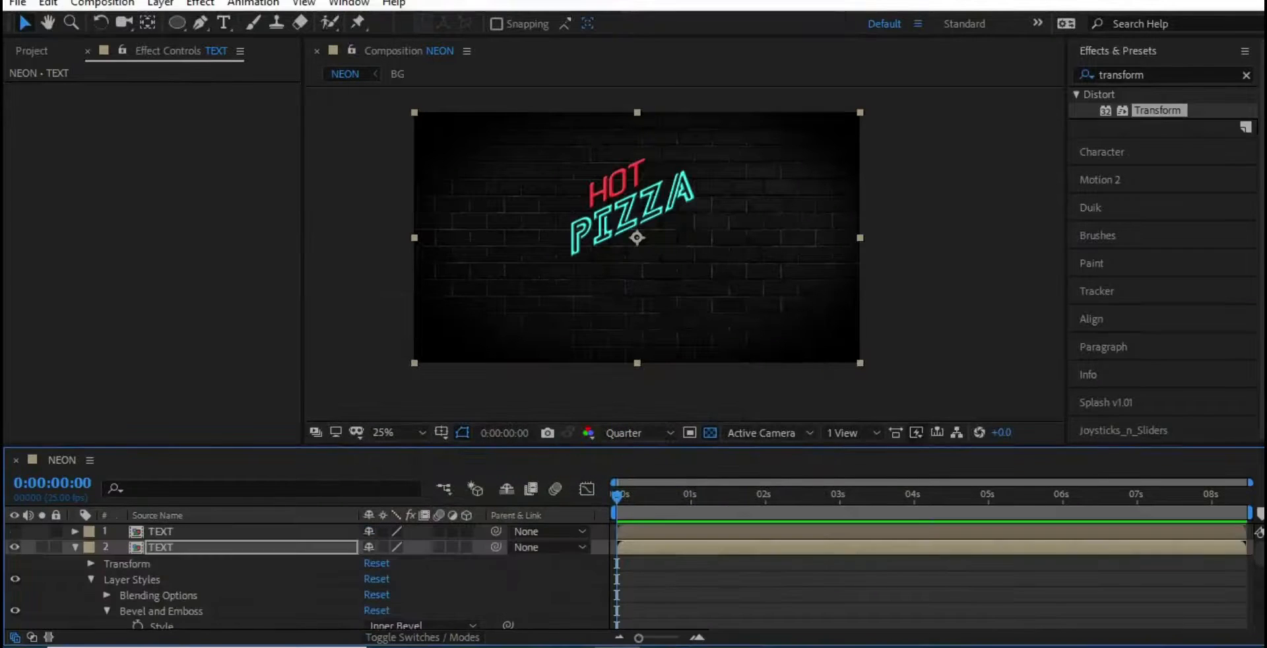
Step: Apply a Fill effect to the lower TEXT layer and set its color to dark grey 2D2D2D
click(1148, 75)
text(fill)
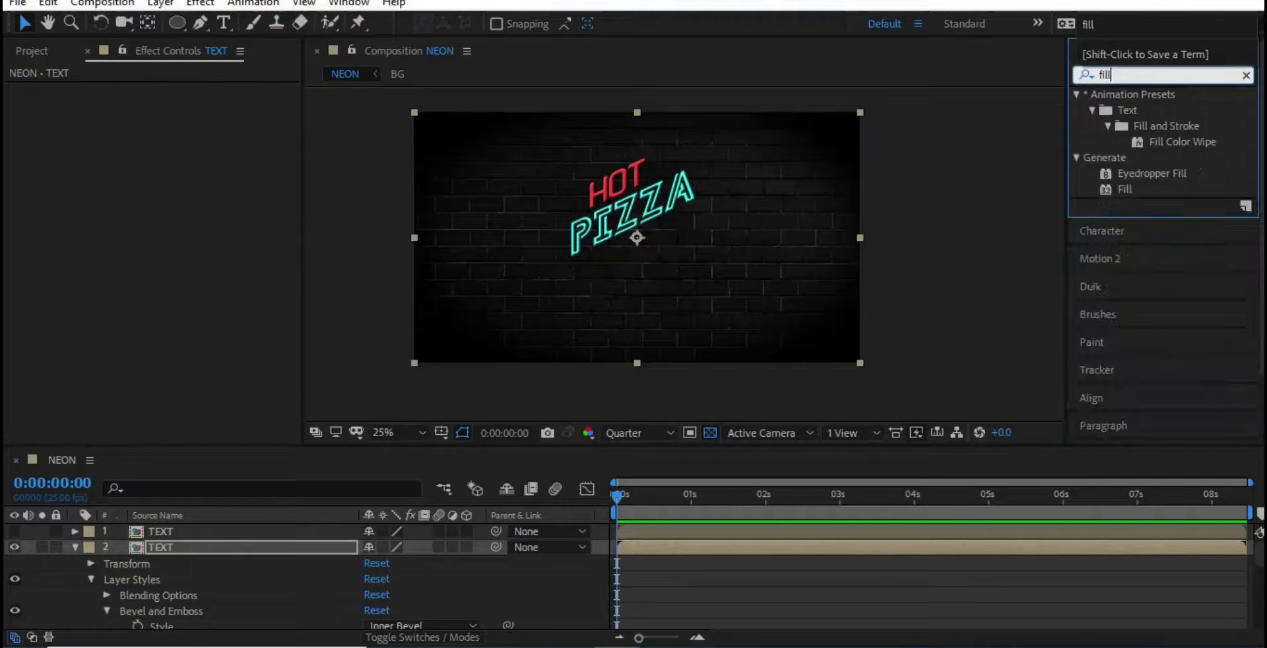
click(1125, 189)
drag(1125, 190, 168, 547)
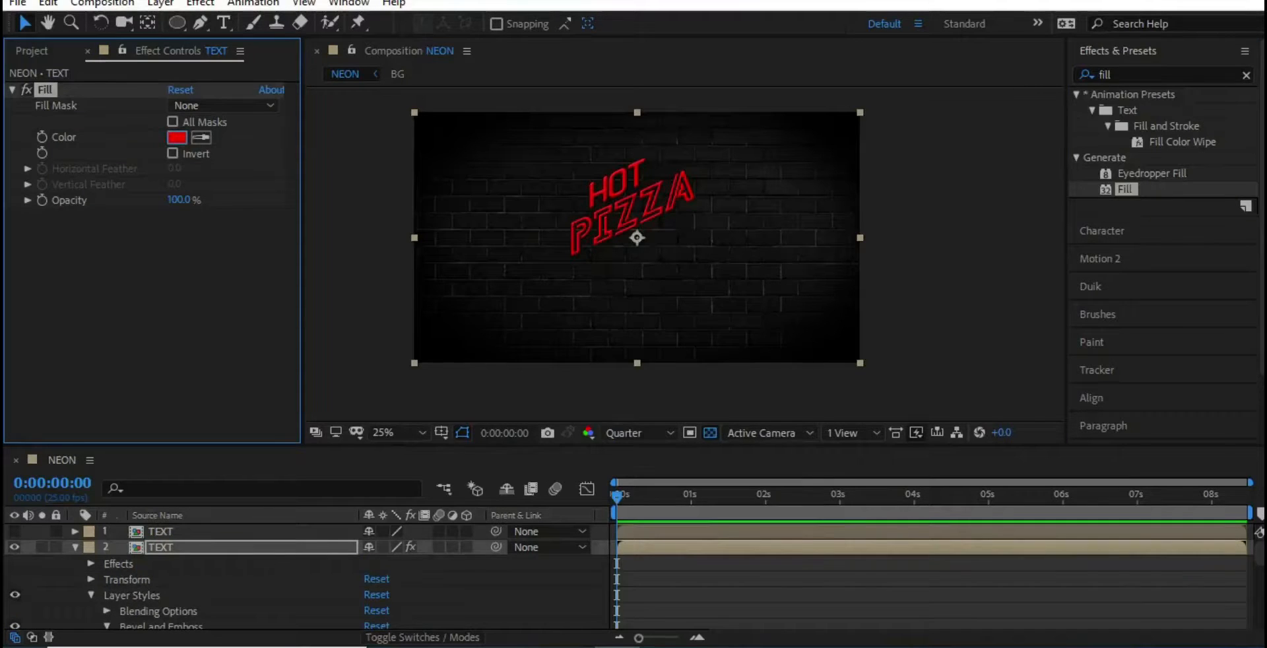
click(176, 137)
drag(373, 448, 365, 529)
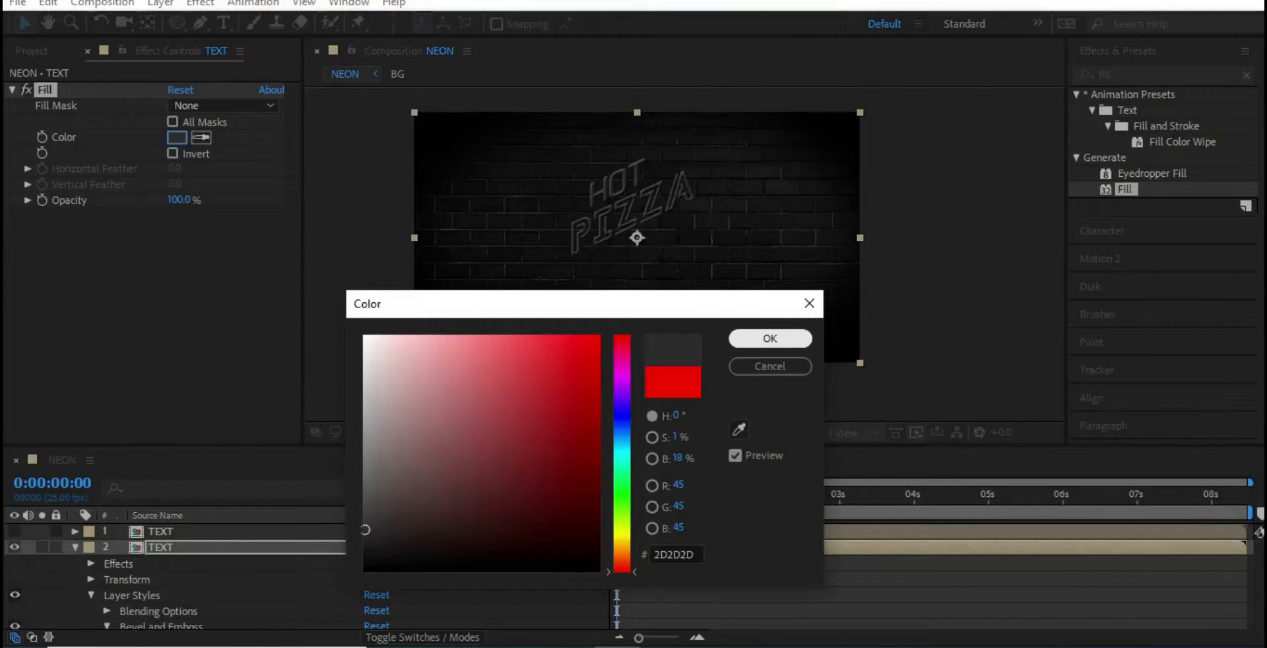
click(770, 338)
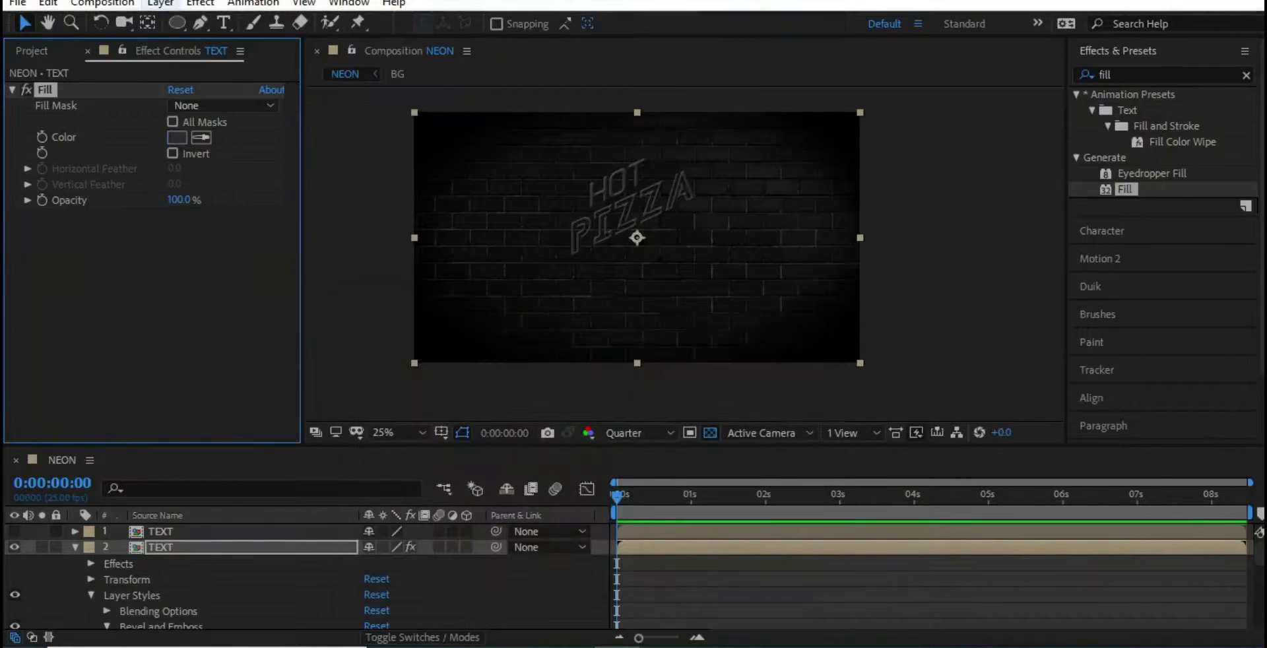
Step: Add a Drop Shadow layer style to the lower TEXT layer and fine-tune the shadow's settings
click(161, 3)
mouse_move(277, 470)
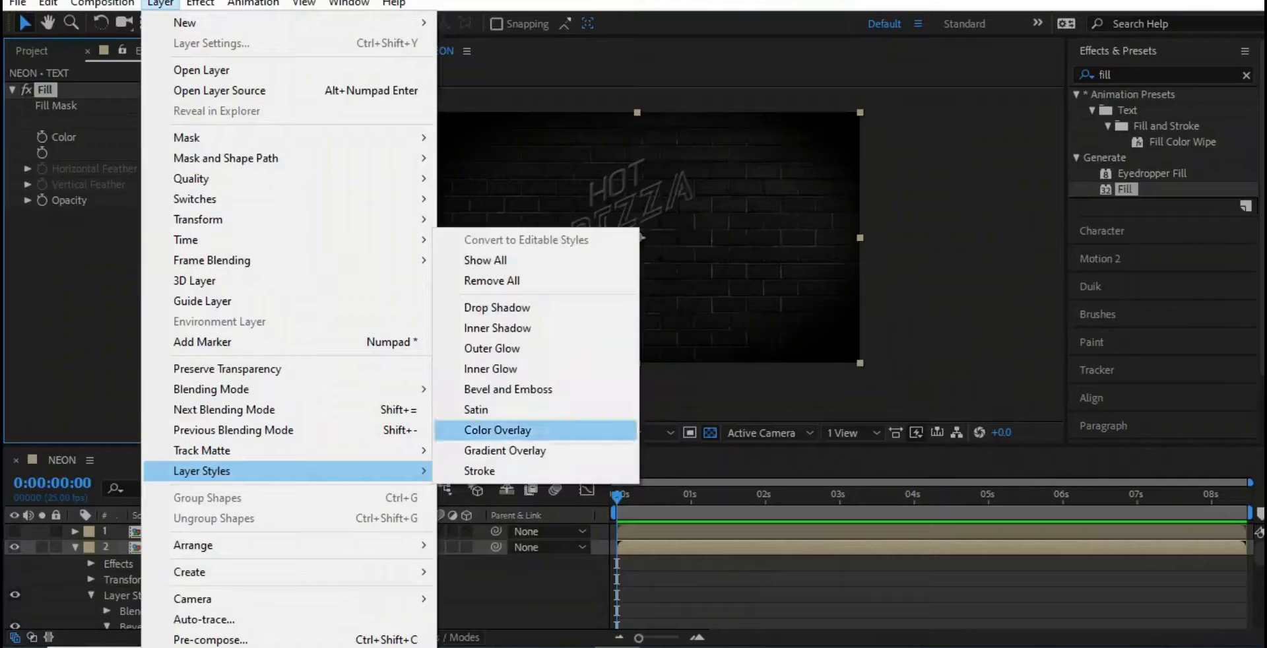
click(497, 308)
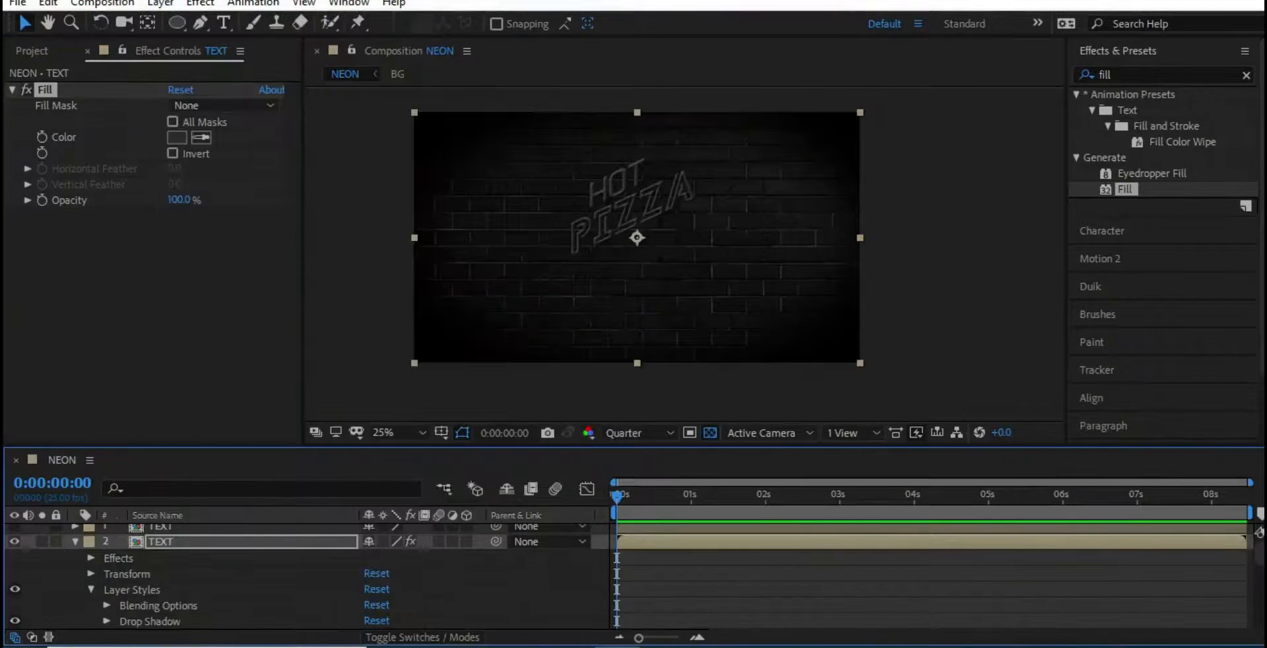
key(period)
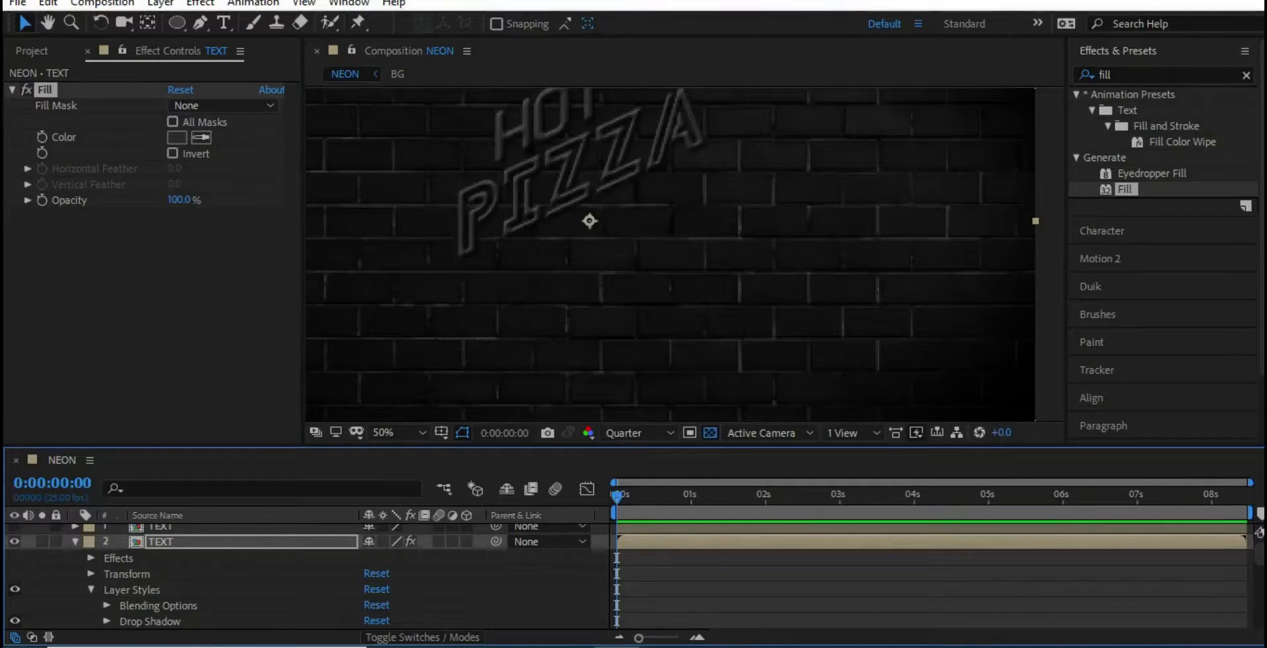
drag(589, 221, 609, 310)
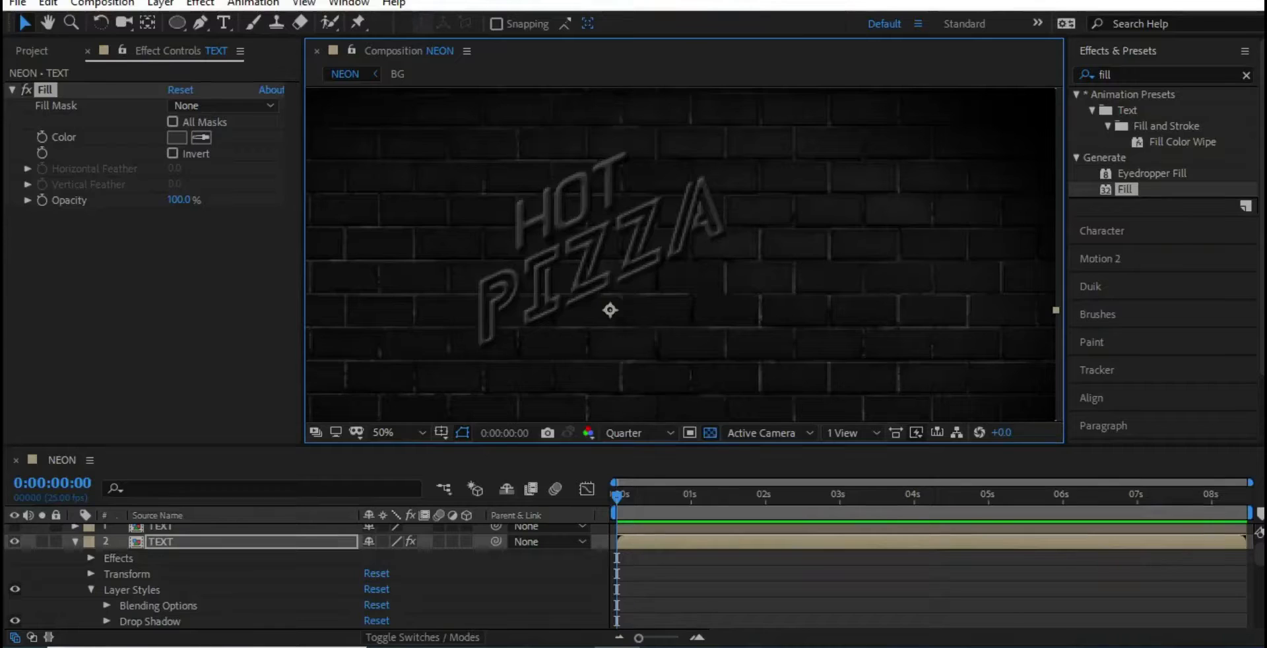
scroll(132, 581, down, 1)
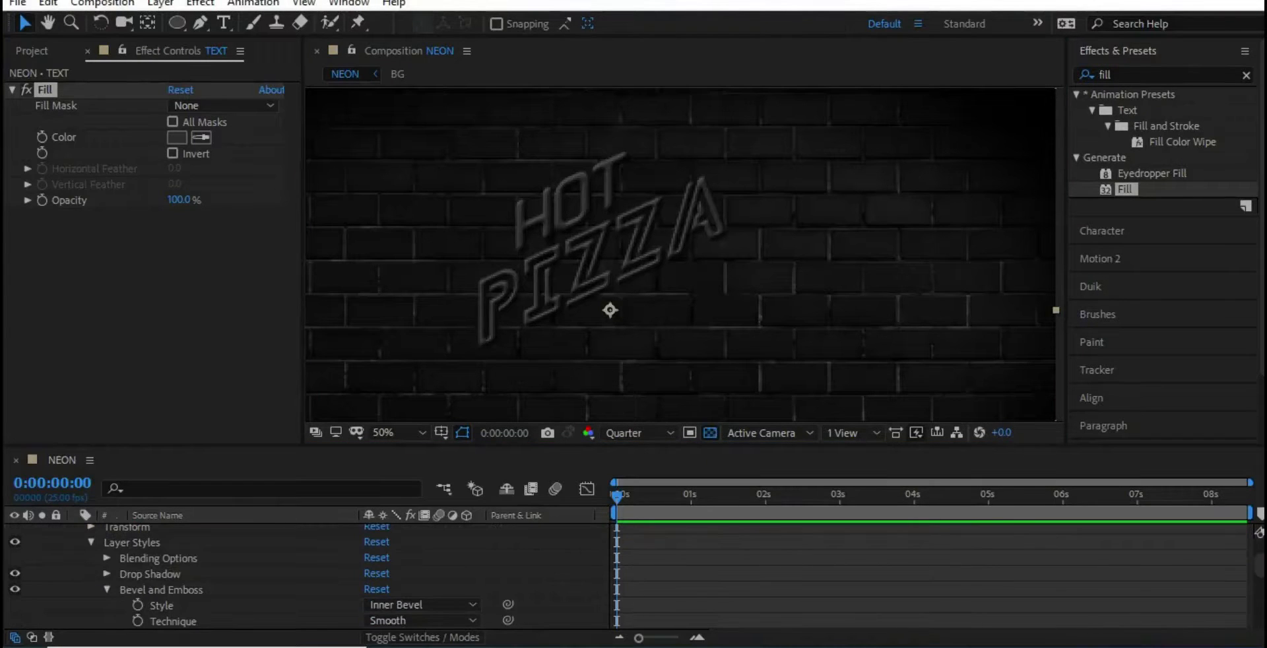
click(107, 573)
scroll(317, 580, down, 1)
drag(370, 579, 379, 579)
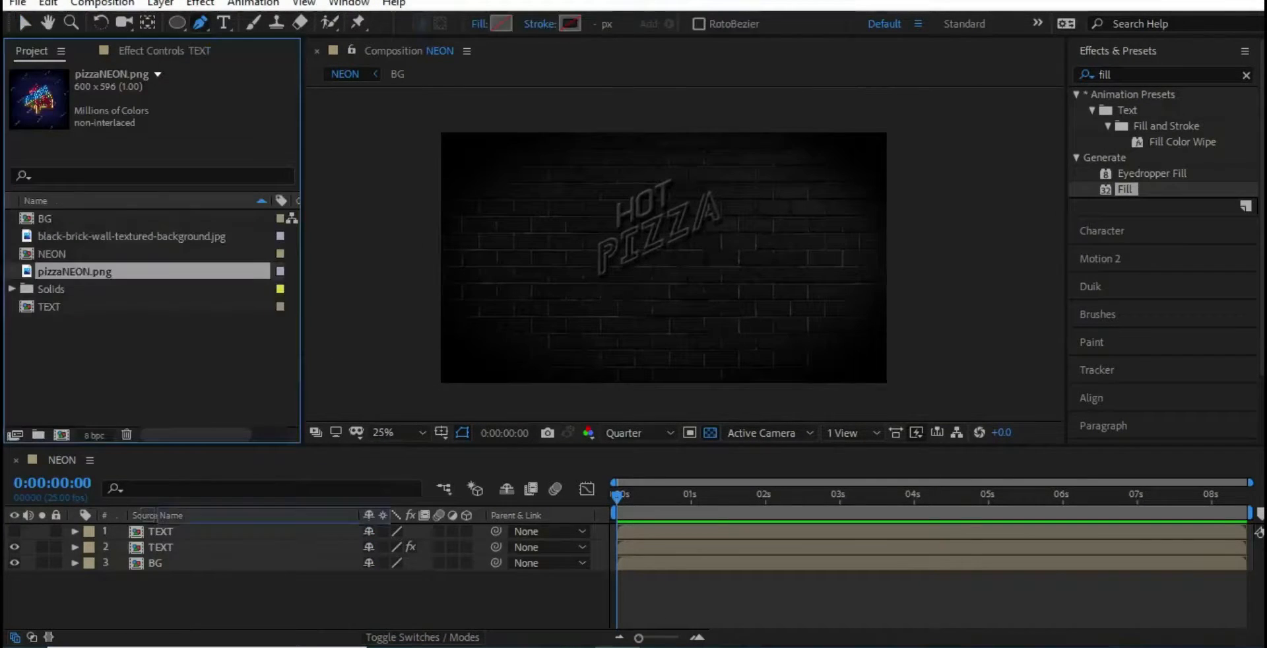
Step: Place pizzaNEON.png above all layers, enlarge it over the frame, and set the preview resolution to Half
drag(73, 271, 196, 518)
click(26, 24)
drag(595, 189, 510, 106)
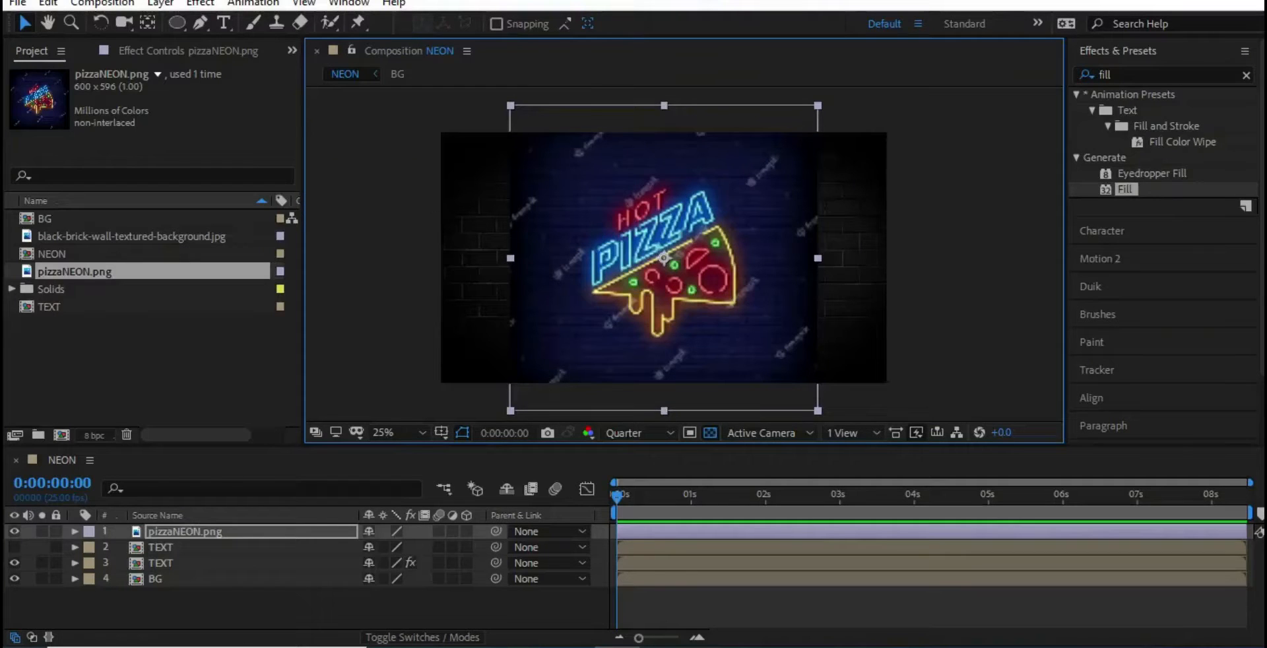
click(637, 433)
click(629, 497)
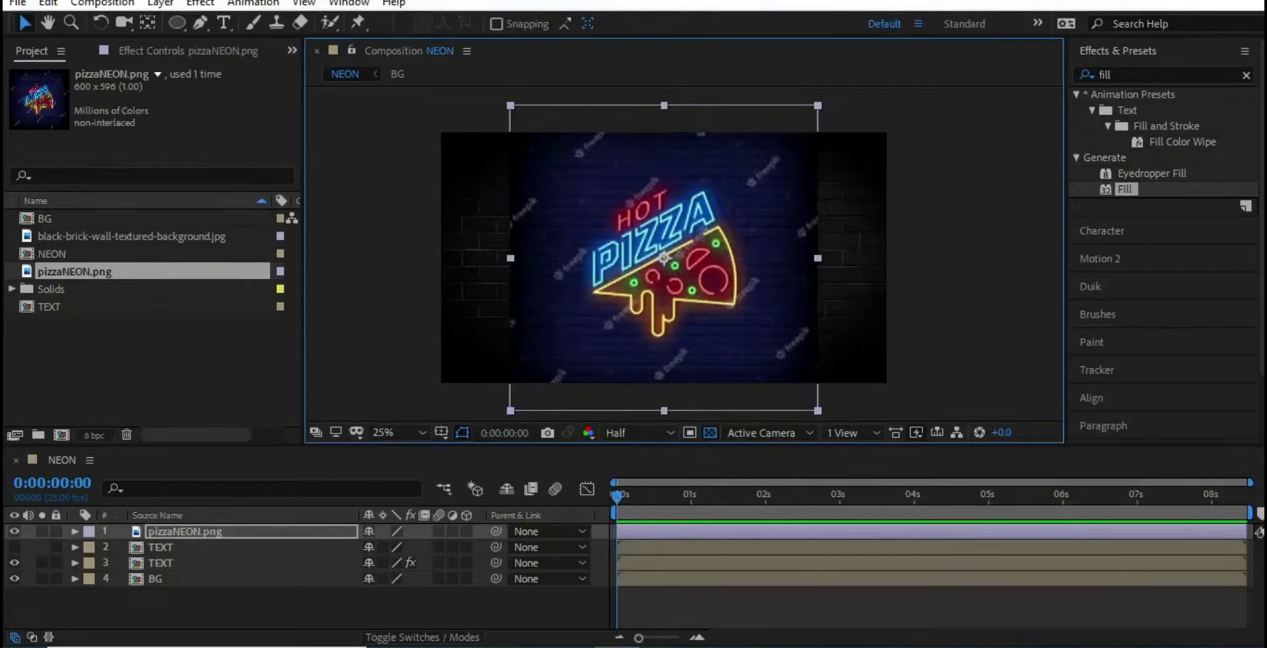
Step: With no layer selected, set the Pen tool's stroke color to the yellow sampled from the reference pizza outline
click(637, 609)
key(g)
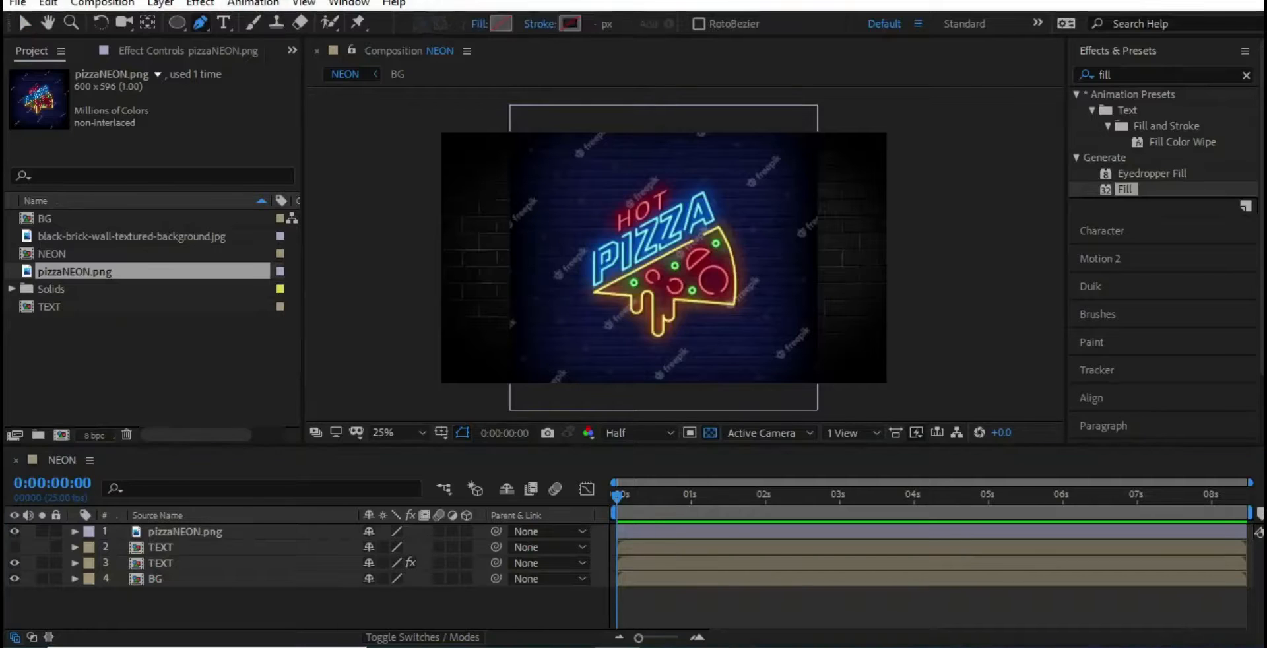
click(570, 23)
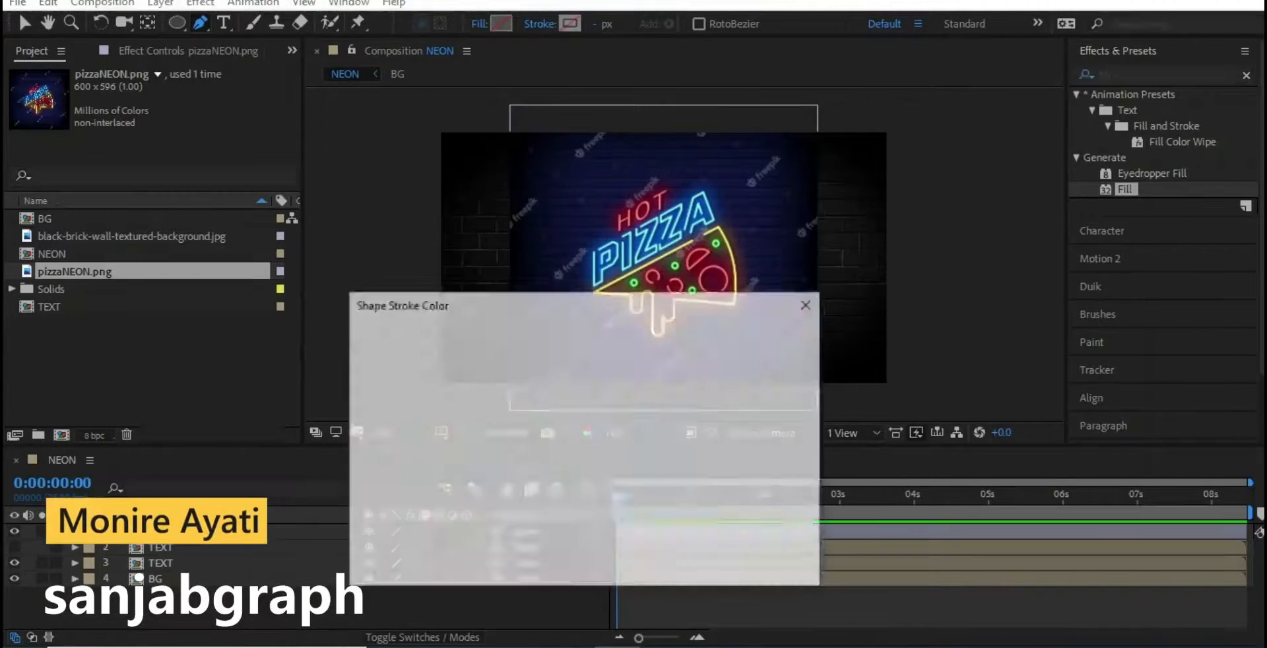
click(739, 430)
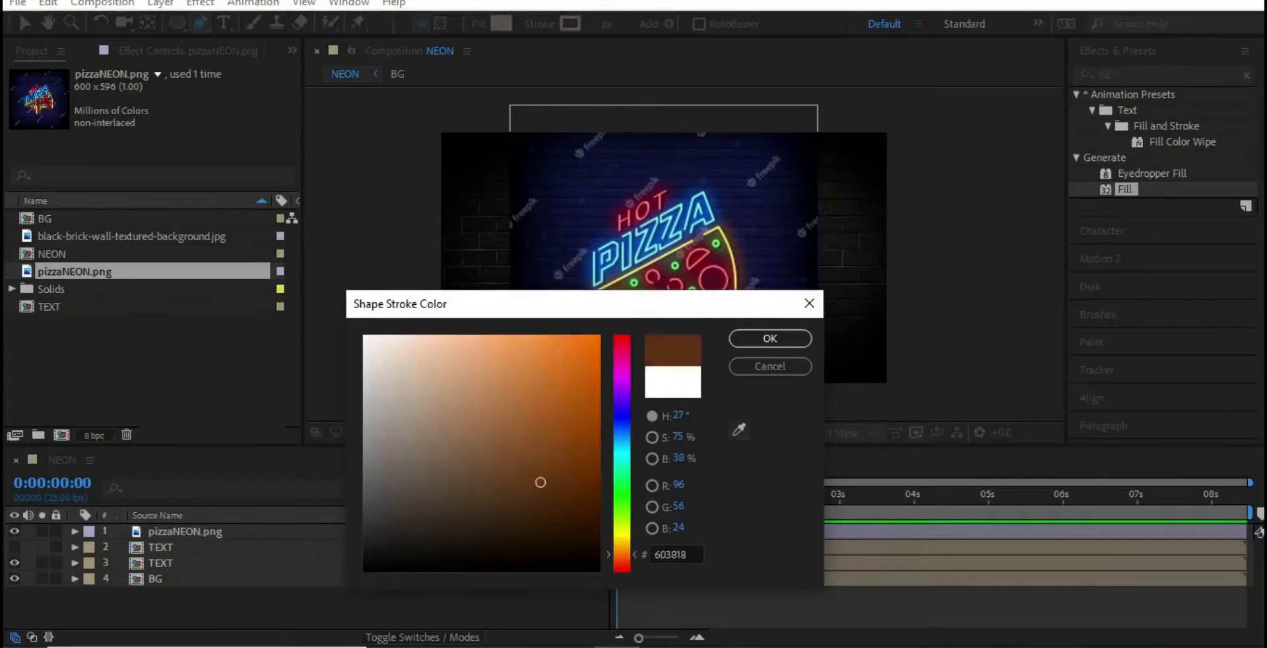
click(770, 339)
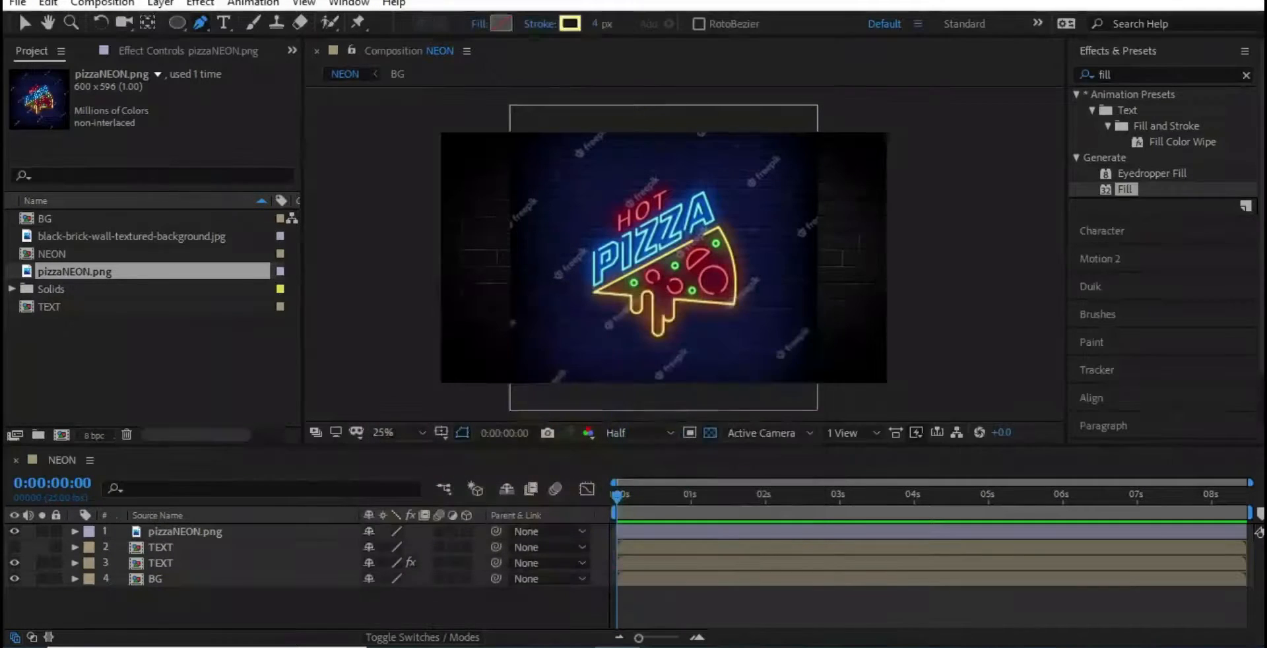
Step: Trace the reference pizza's outline on a new shape layer, from the gap in its upper edge around the tip into the first cheese drip
scroll(684, 254, up, 2)
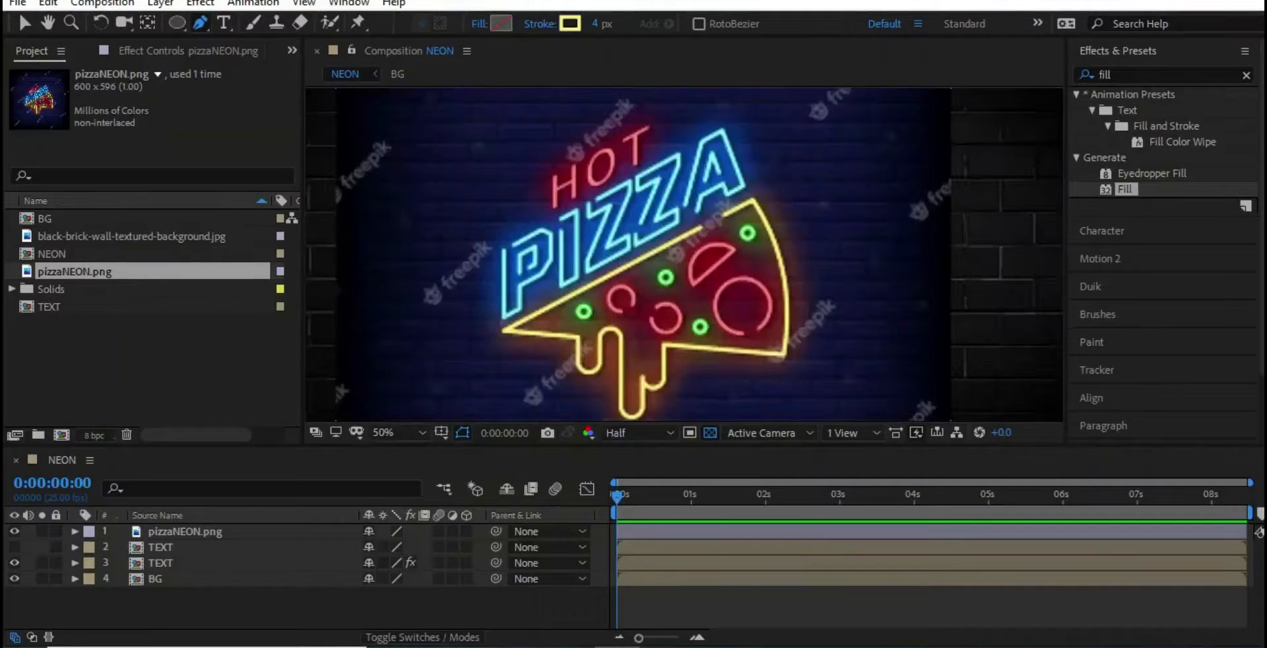
click(699, 227)
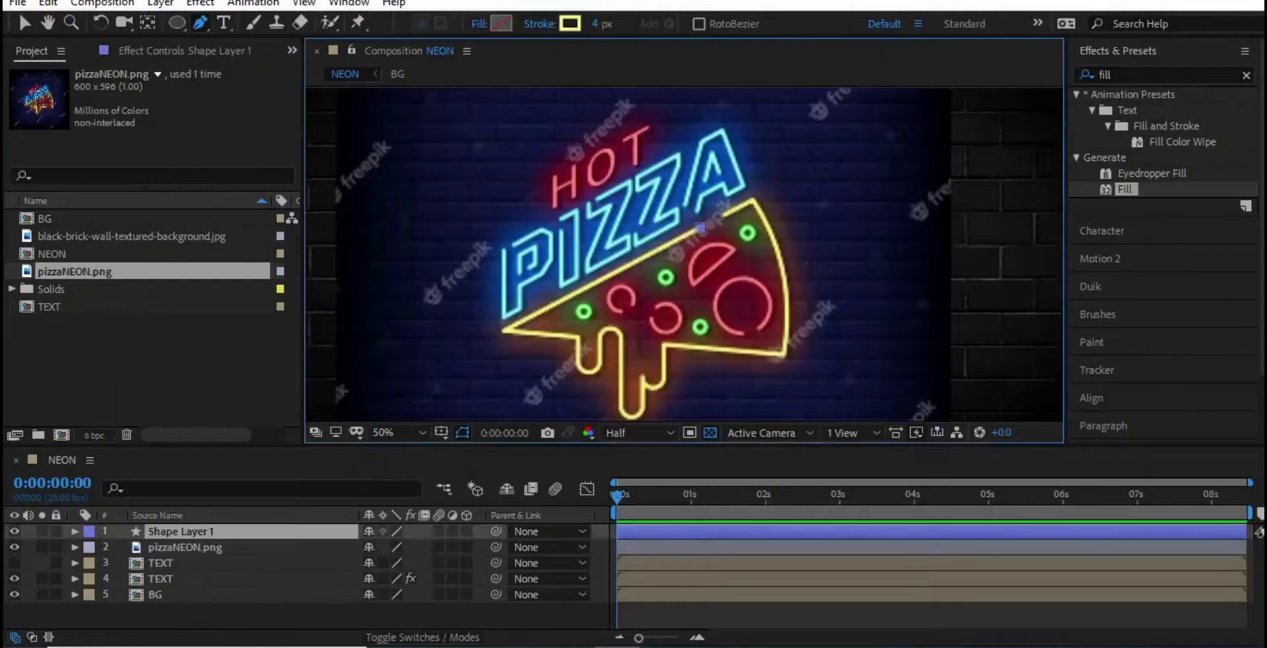
click(505, 330)
click(574, 340)
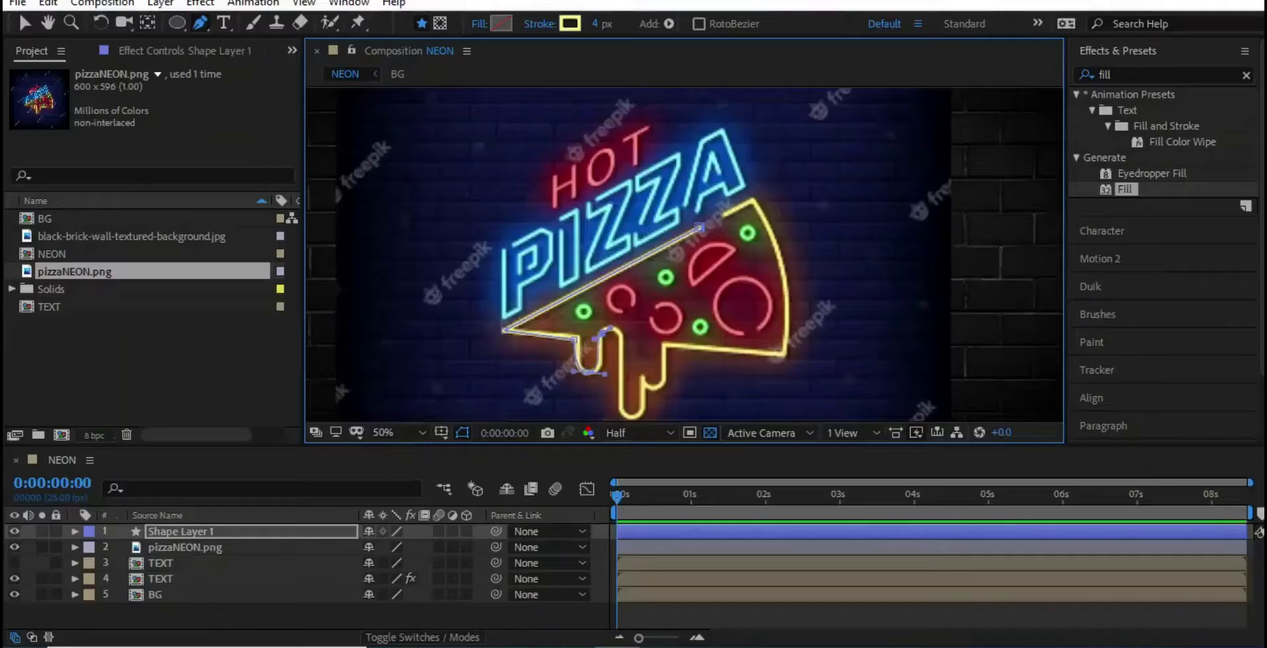
scroll(720, 293, up, 2)
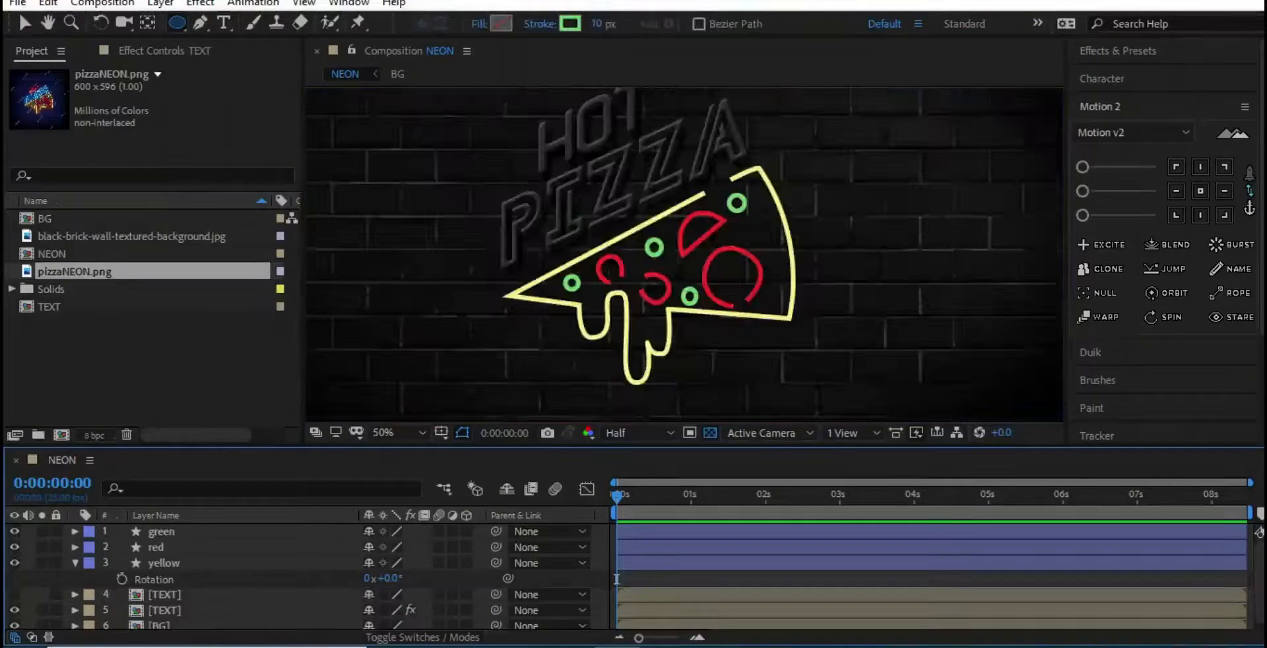
Step: Create a null object named Pizza and parent the green, red and yellow shape layers to it
click(161, 532)
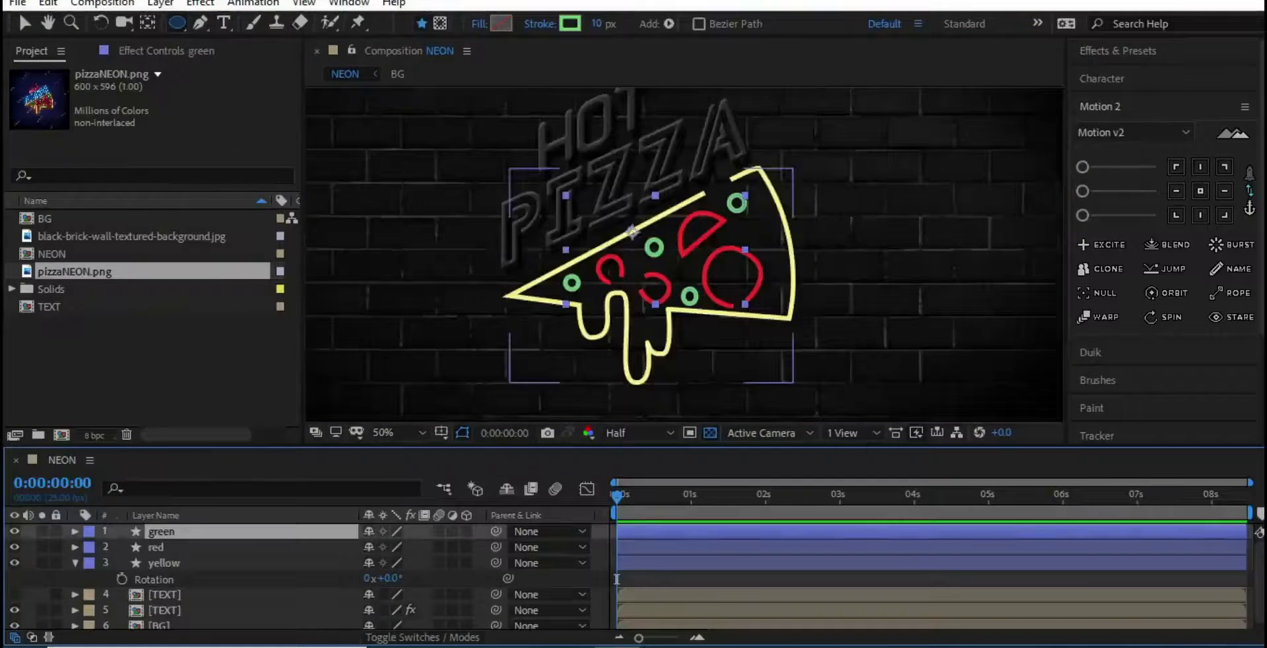
shift+click(163, 564)
right_click(33, 574)
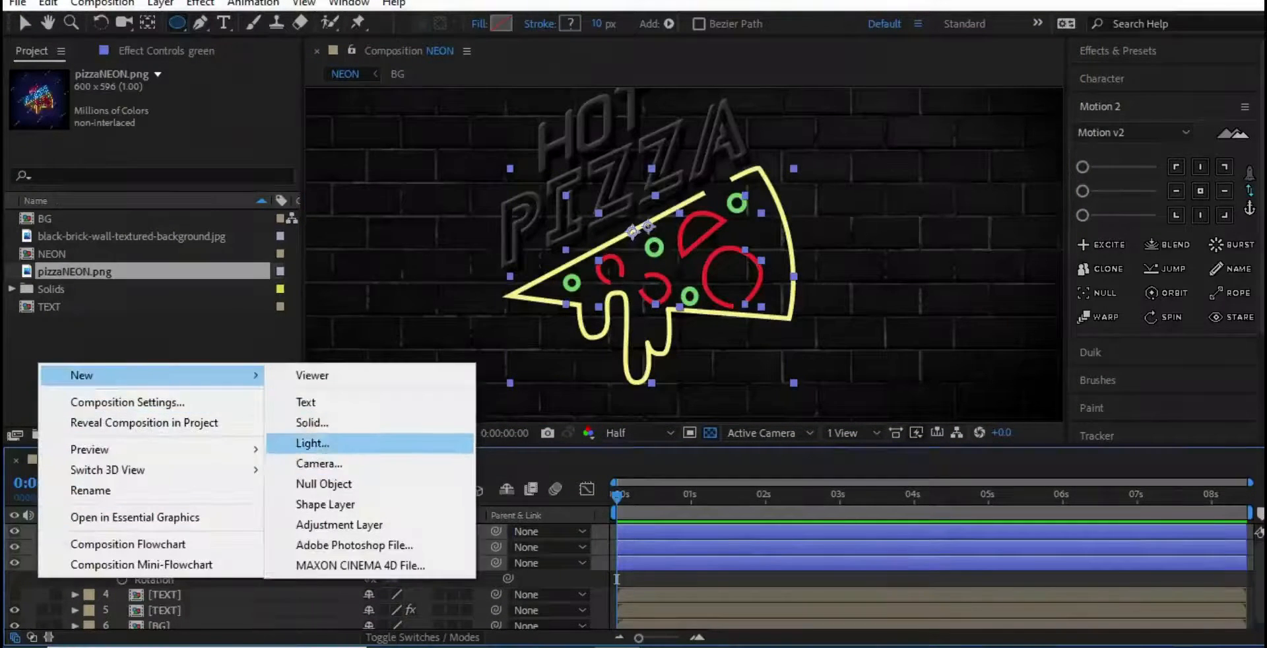
click(323, 484)
drag(496, 547, 192, 532)
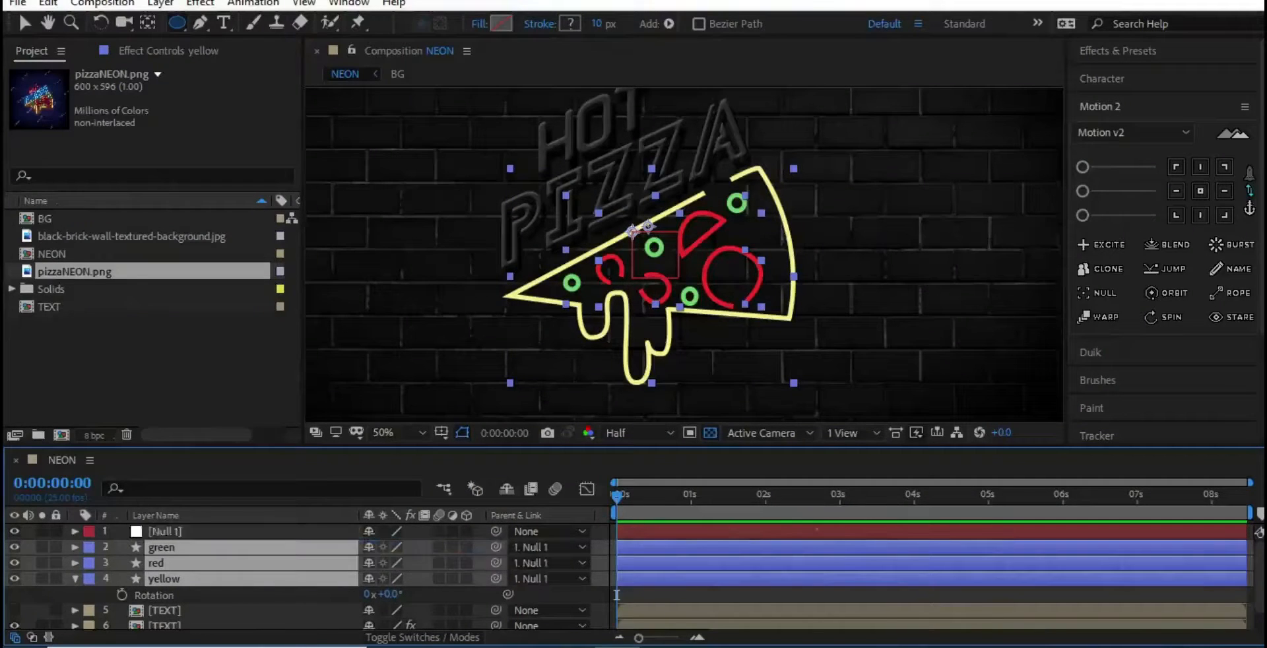
click(178, 532)
key(Return)
text(Pizza)
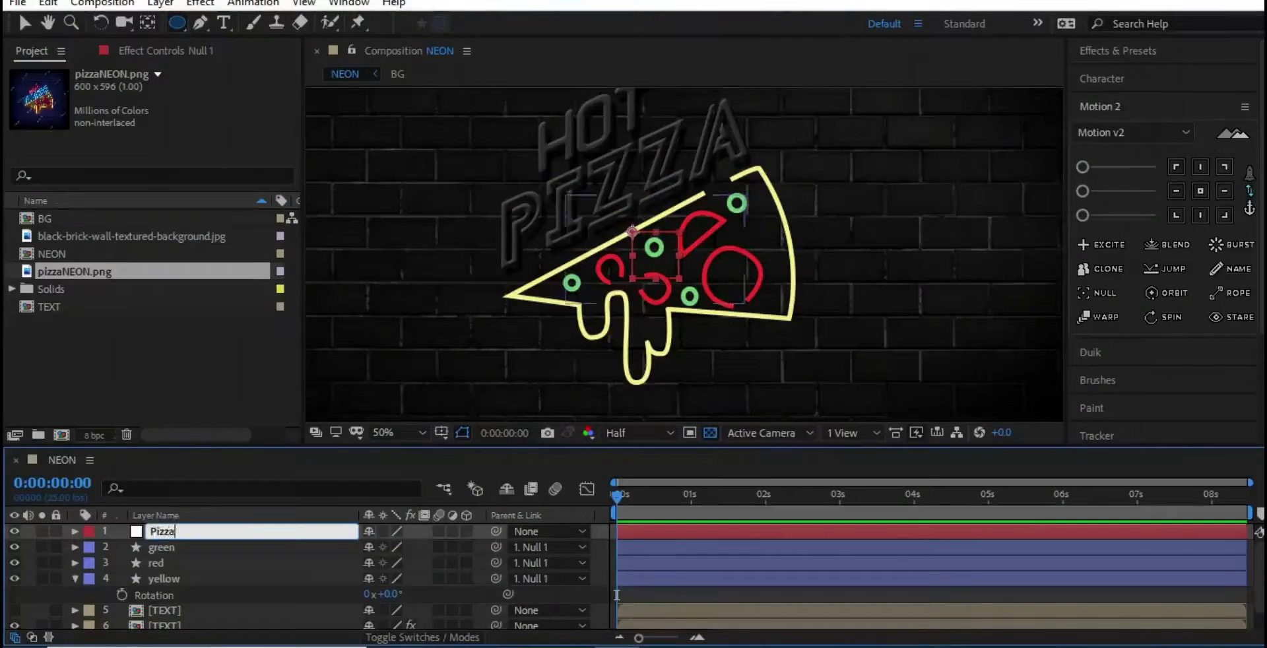
key(Return)
Step: Rotate the Pizza null slightly clockwise and nudge it so the slice fits under the PIZZA lettering
key(r)
drag(388, 547, 390, 547)
key(v)
drag(657, 261, 661, 255)
click(198, 548)
click(75, 531)
click(75, 579)
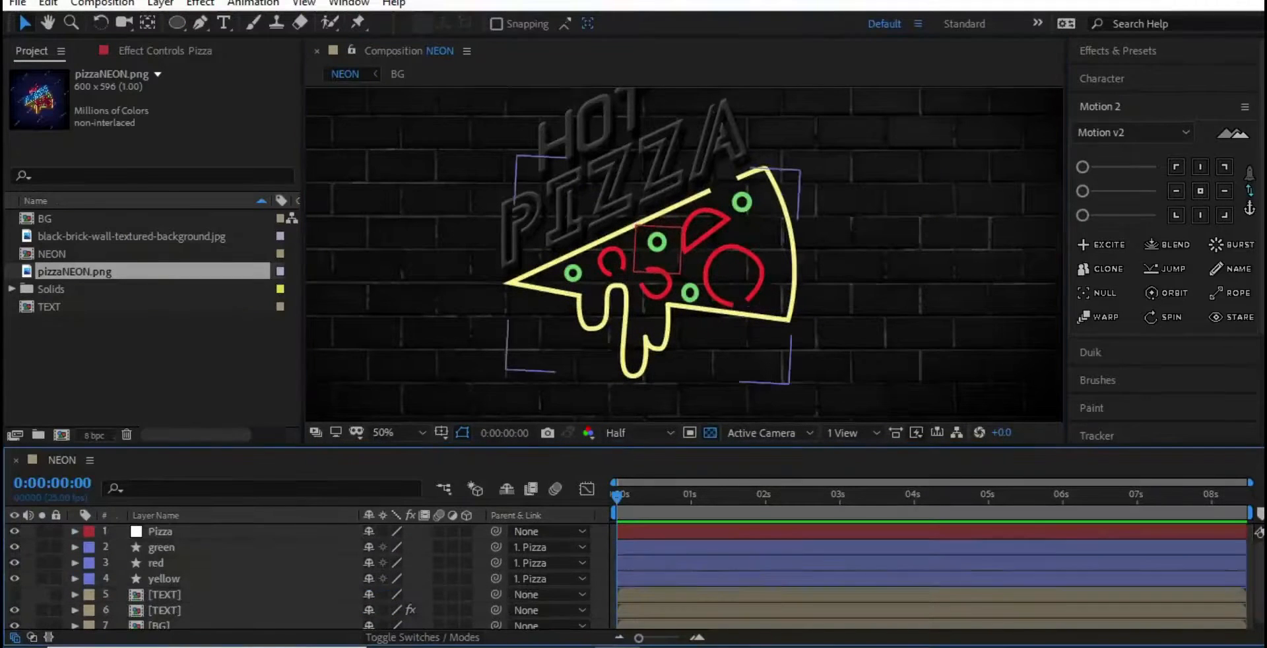
Step: Pre-compose the Pizza null with the green, red and yellow layers as a new composition named PIZZA
click(171, 579)
shift+click(174, 532)
right_click(176, 533)
click(245, 452)
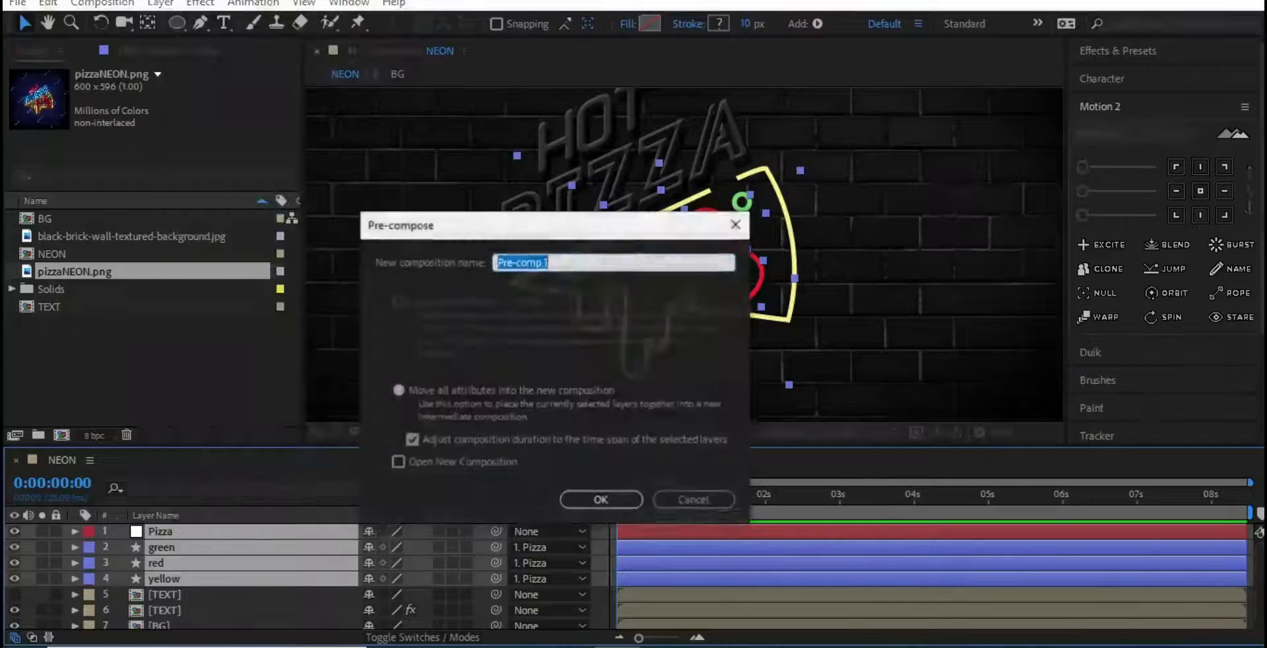
text(PIZZA)
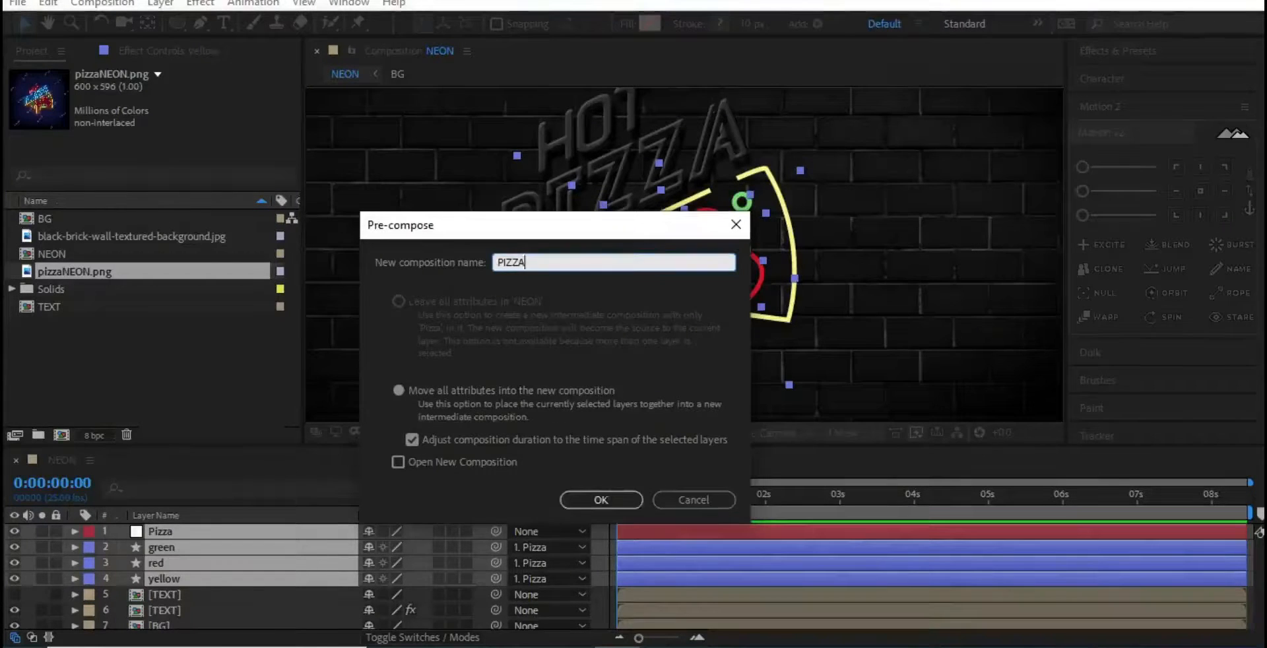
key(Return)
Step: Duplicate the PIZZA layer, placing one copy at the top of the stack and the other directly above the lower TEXT layer
drag(167, 532, 174, 572)
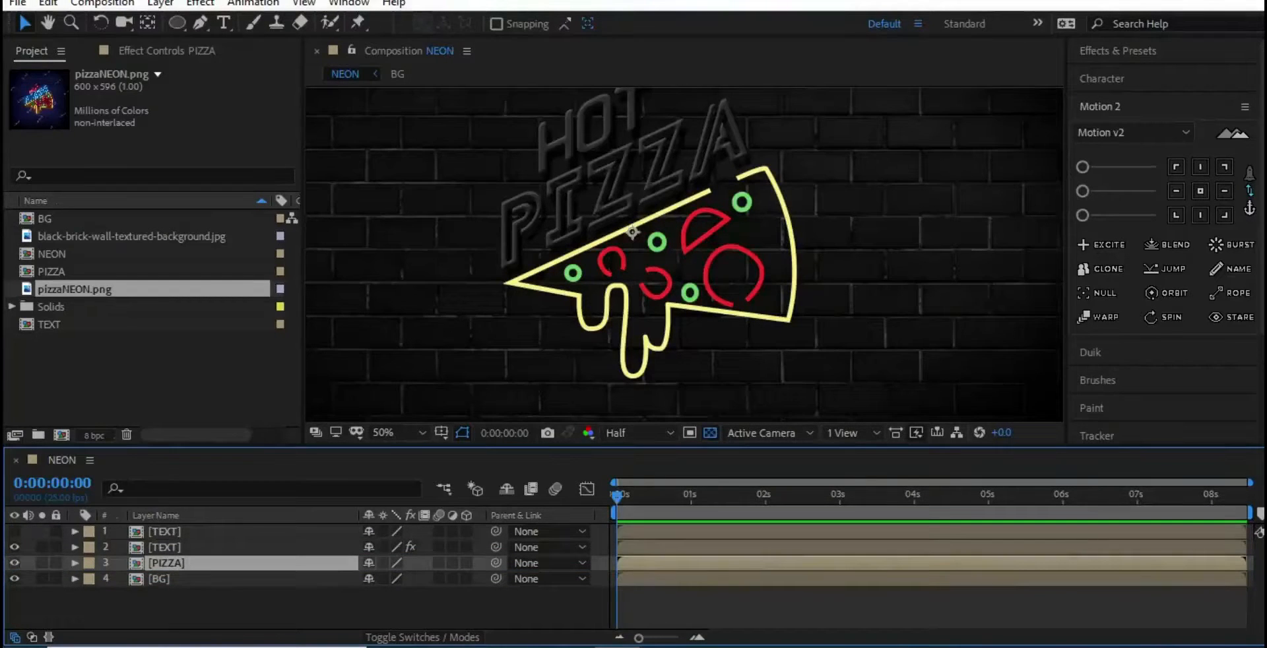
key(ctrl+d)
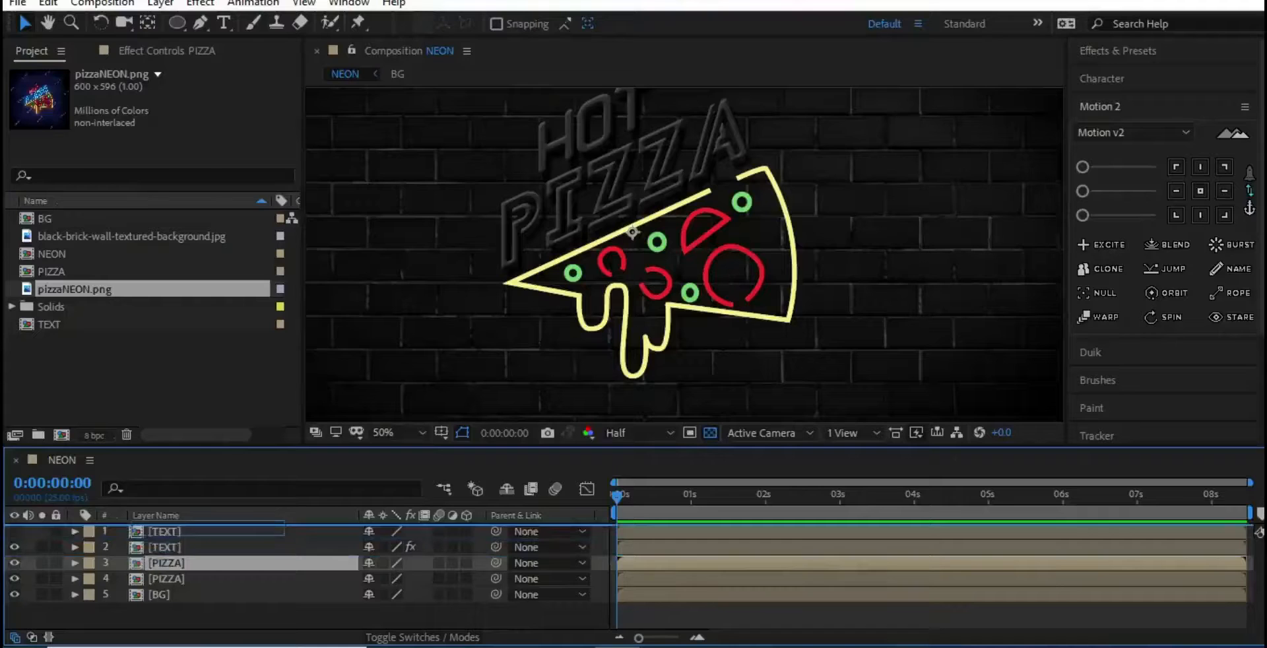
key(ctrl+shift+bracketright)
drag(168, 579, 170, 557)
click(167, 579)
click(168, 562)
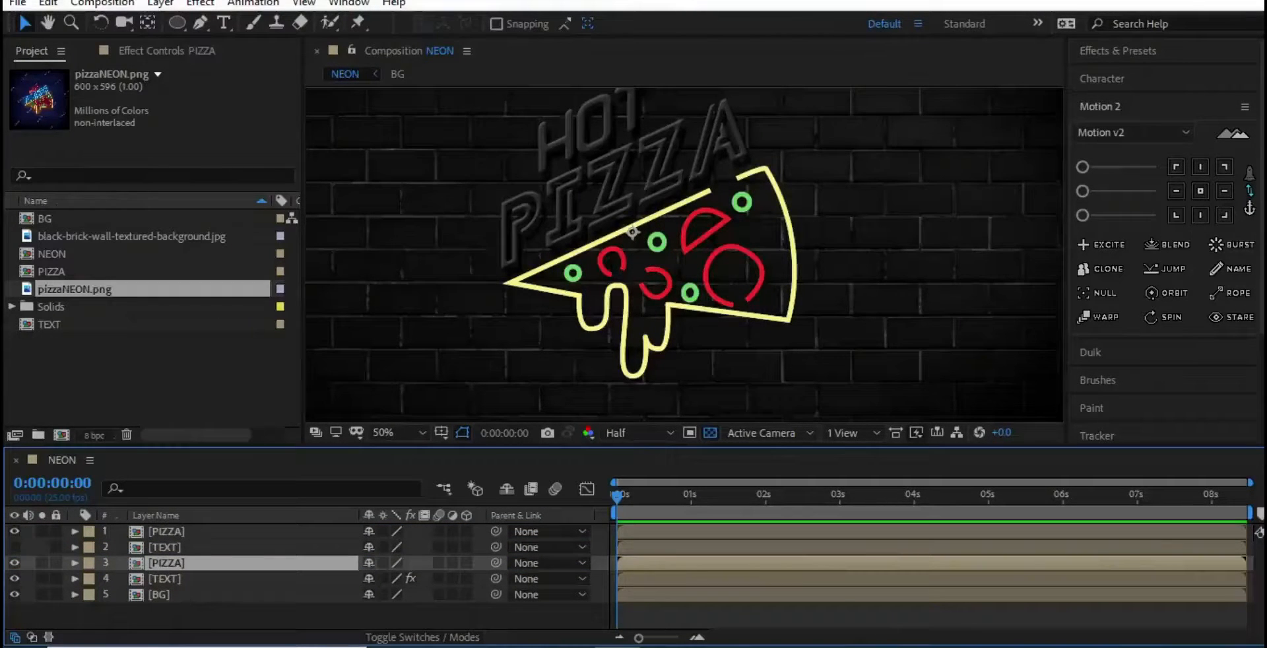
Step: Copy the dark Fill and layer styles from the lower TEXT layer onto the lower PIZZA layer and hide the top PIZZA layer
click(166, 579)
key(F3)
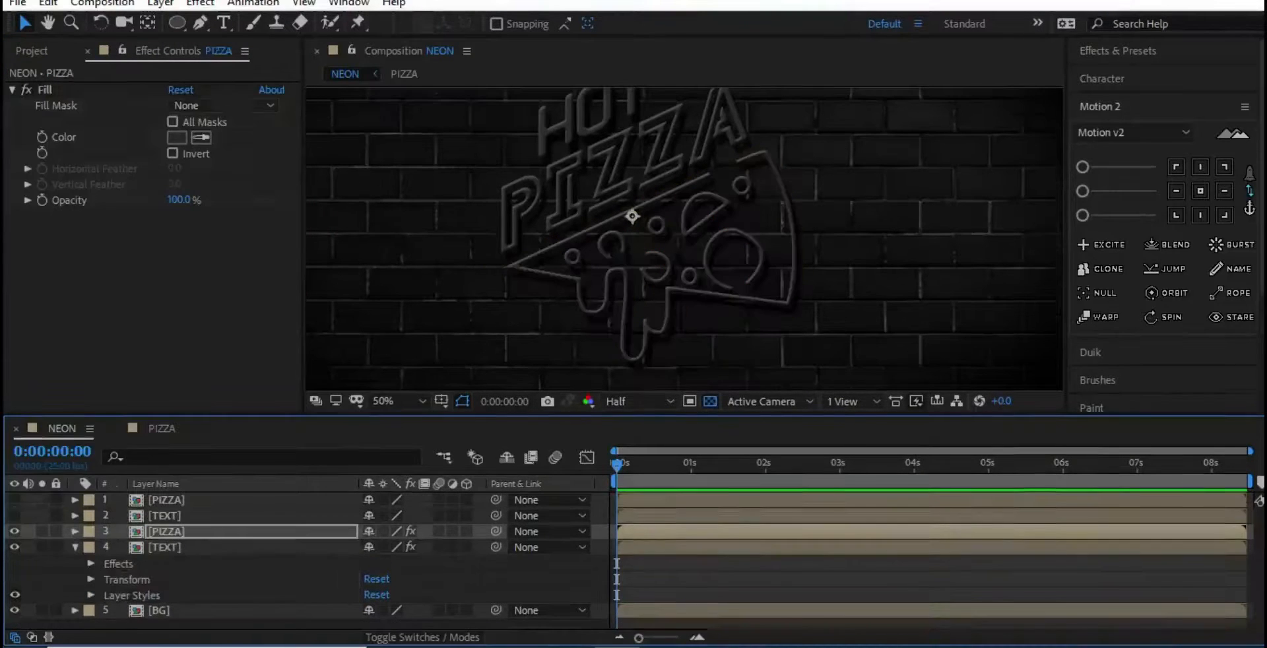
key(space)
key(space)
drag(619, 256, 623, 290)
click(317, 623)
Step: Rename the lower TEXT layer as TEXT 1 -off and the lower PIZZA layer as PIZZA 1 -off
click(164, 547)
key(Return)
text(TEXT 1)
click(166, 531)
key(Return)
key(BackSpace)
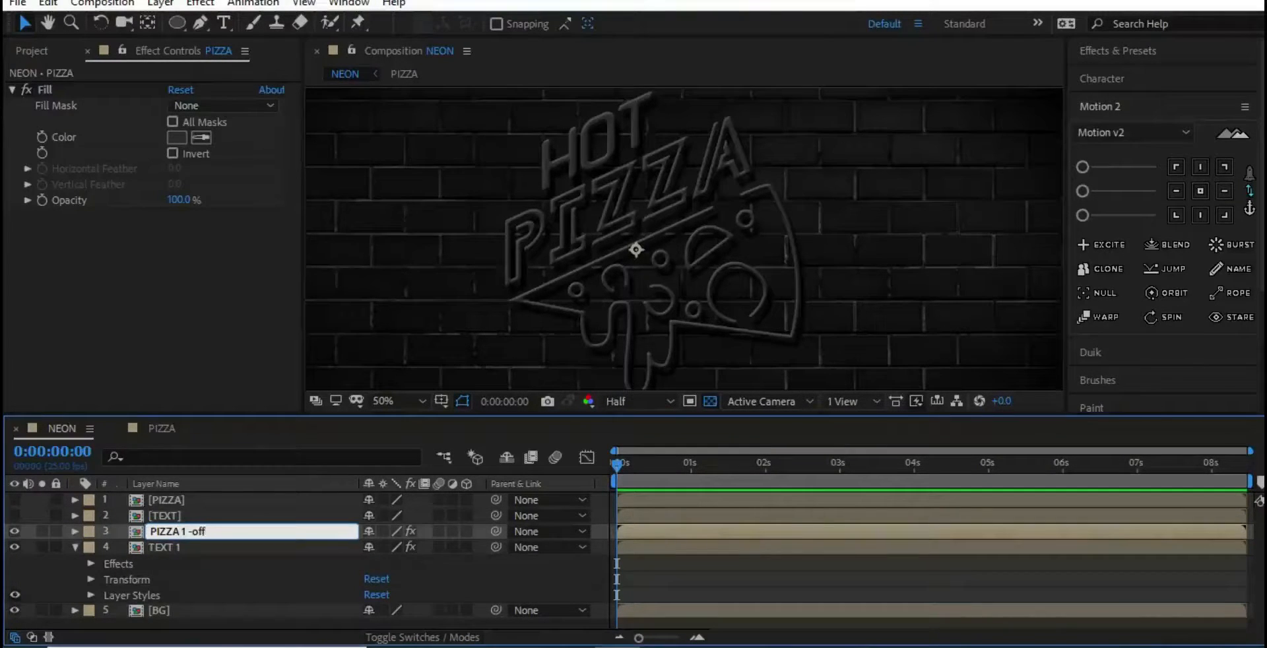
click(164, 547)
key(Return)
text(-off)
click(175, 531)
click(173, 547)
click(175, 531)
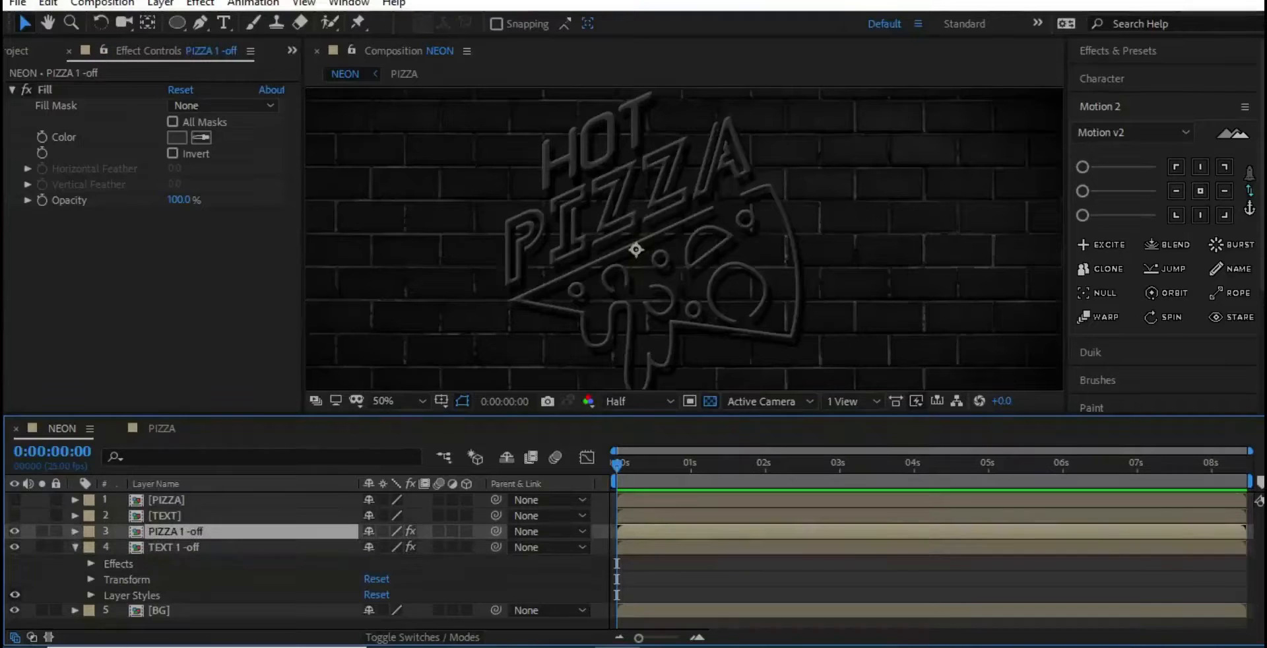
click(173, 547)
click(175, 532)
Step: Make the upper PIZZA and TEXT layers visible over the dark unlit versions
click(164, 516)
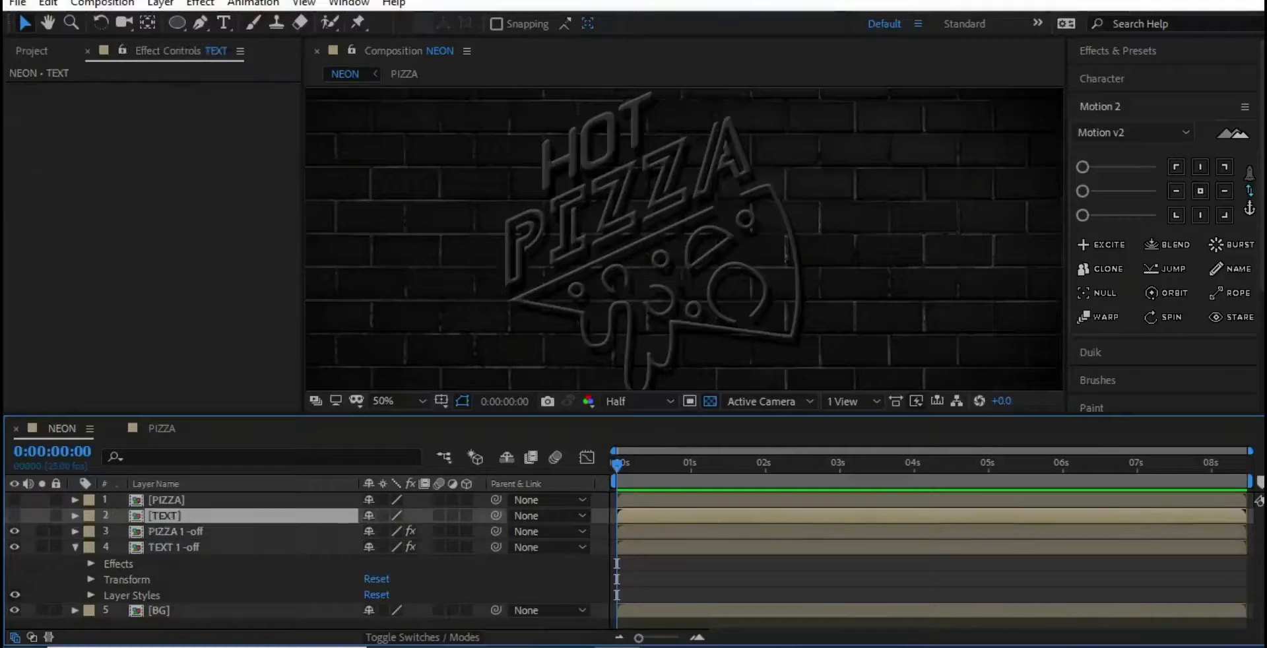
click(166, 500)
click(15, 515)
click(15, 500)
Step: Duplicate the upper PIZZA and TEXT layers and reorder the stack into two alternating PIZZA and TEXT pairs
click(164, 516)
click(166, 500)
click(165, 515)
shift+click(166, 499)
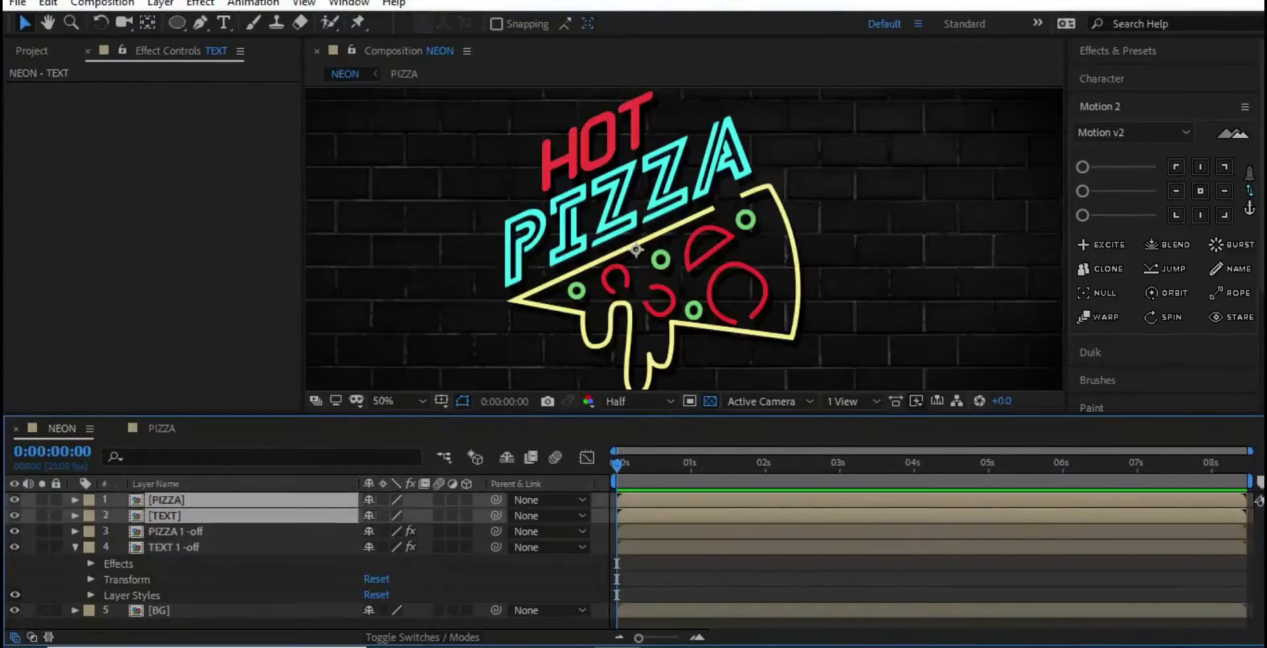
key(ctrl+d)
drag(164, 531, 165, 508)
Step: Give the TEXT 1 -off and PIZZA 1 -off layers a matching gray label color
click(165, 547)
click(75, 579)
click(89, 579)
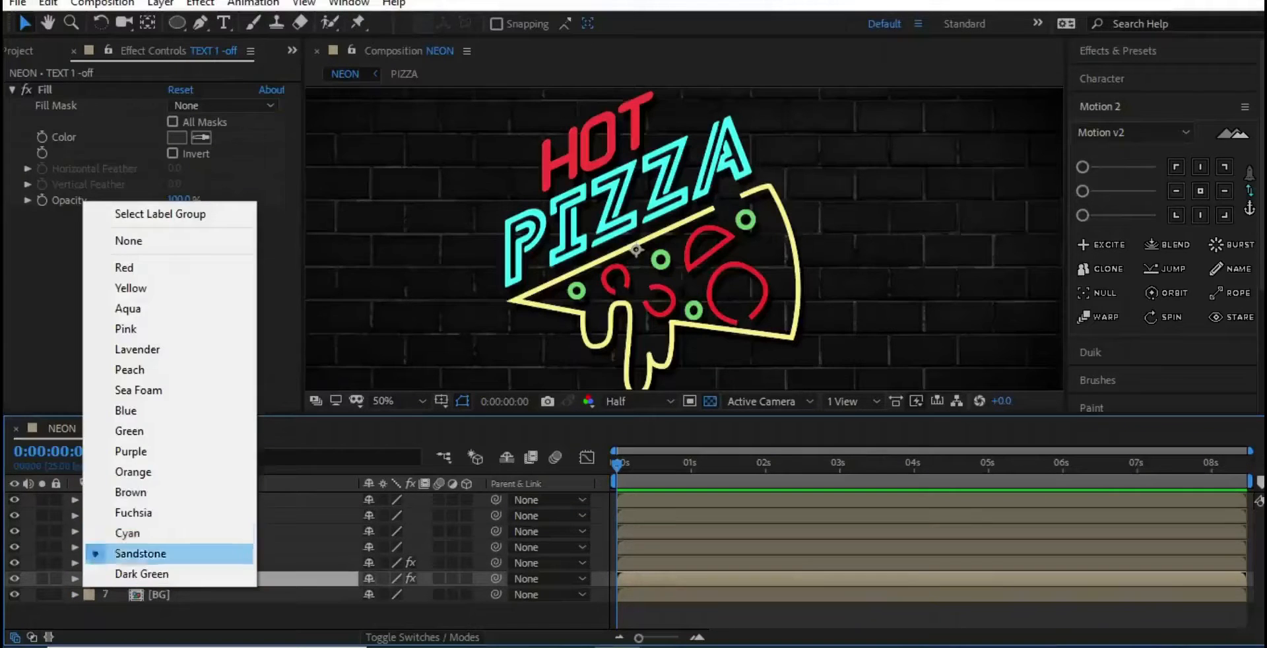
click(128, 533)
click(89, 563)
click(129, 374)
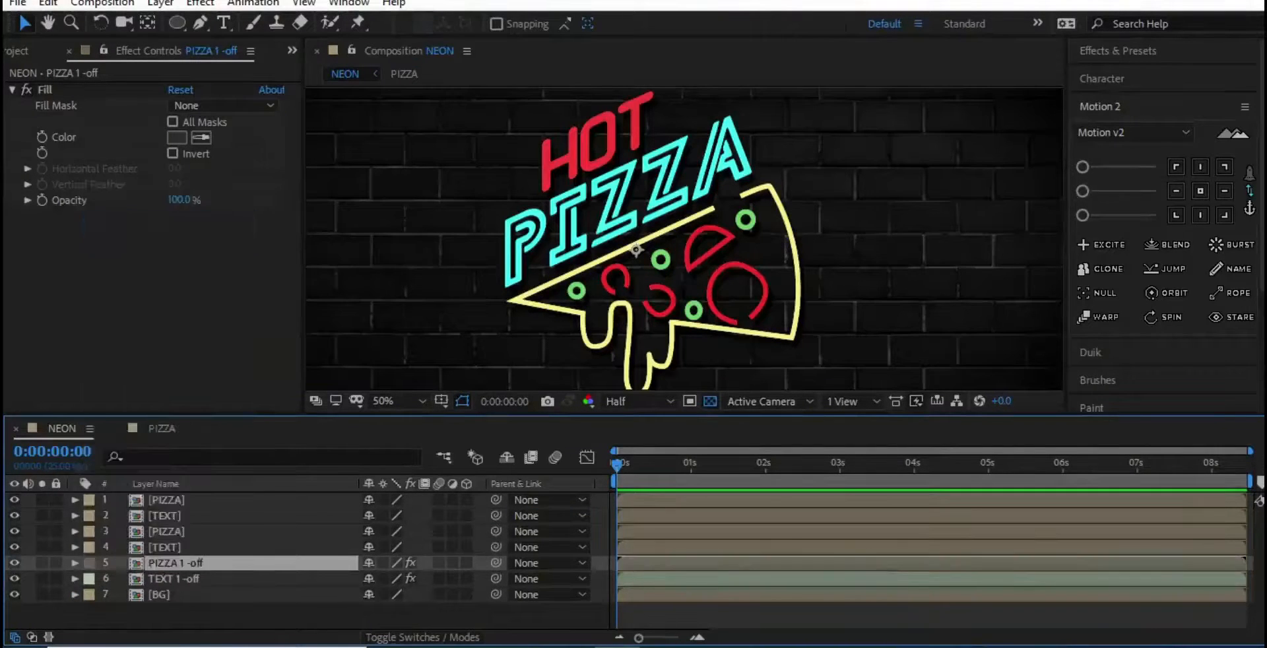
click(166, 532)
shift+click(165, 547)
click(176, 563)
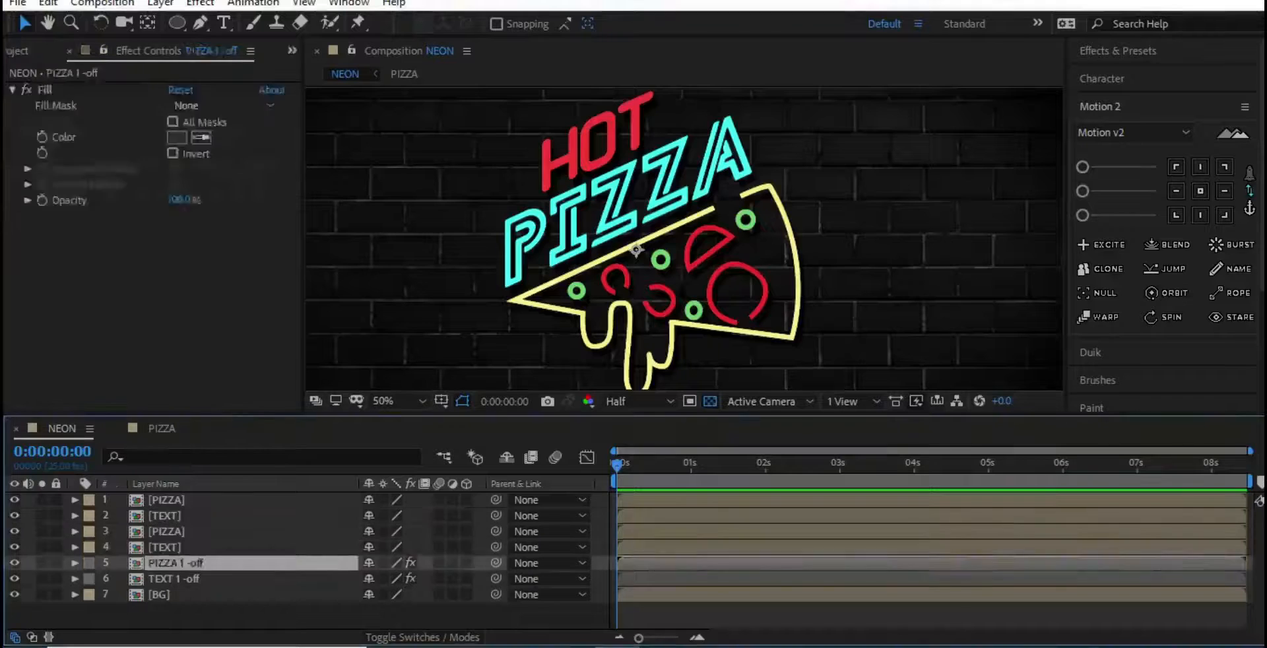
Step: Label the PIZZA and TEXT pair directly above the -off layers Dark Green
click(167, 531)
click(89, 547)
click(167, 531)
shift+click(164, 547)
click(89, 531)
click(127, 486)
click(89, 531)
click(140, 506)
click(89, 532)
click(142, 527)
click(171, 617)
Step: Apply the Fast Blur (Legacy) effect to the dark green TEXT layer
click(164, 547)
click(1118, 51)
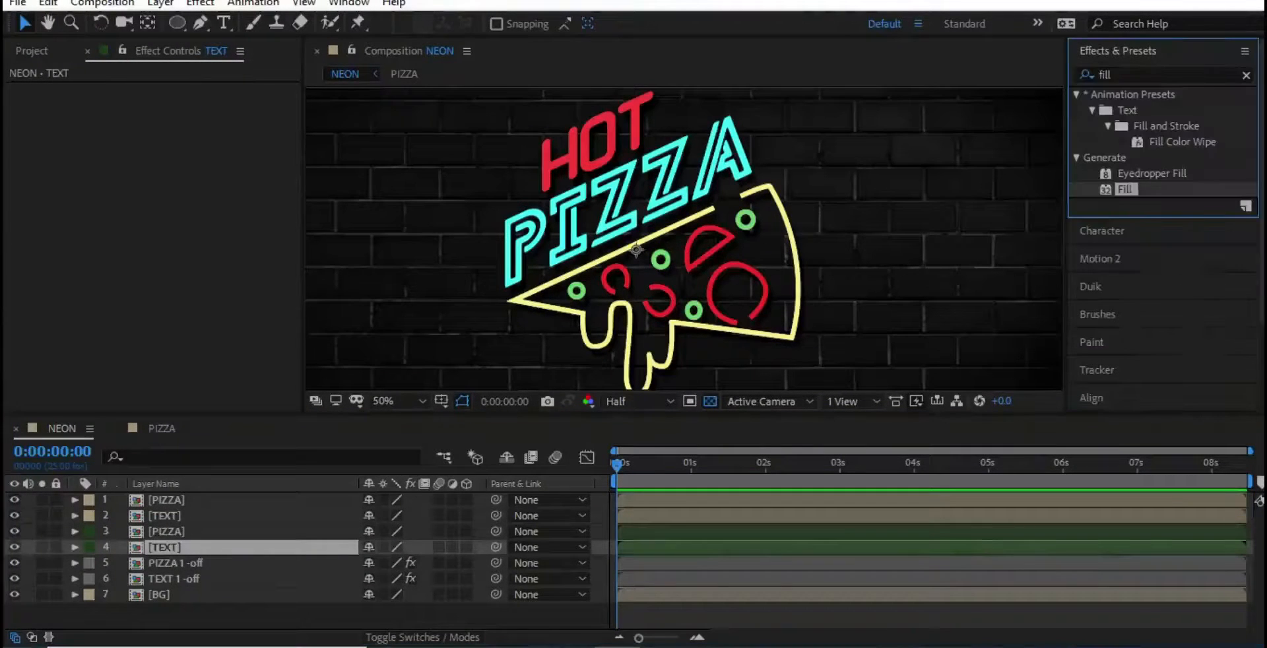
click(1115, 75)
text(fast)
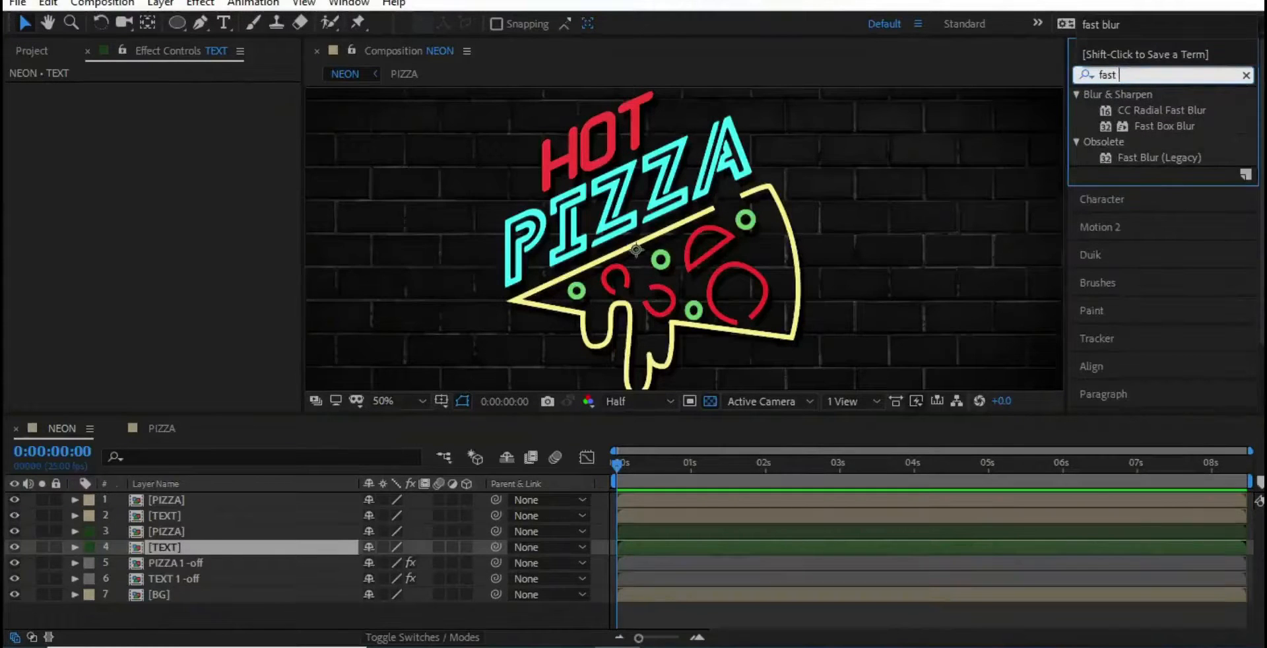
scroll(1161, 264, down, 2)
scroll(1162, 159, up, 2)
drag(1159, 158, 186, 547)
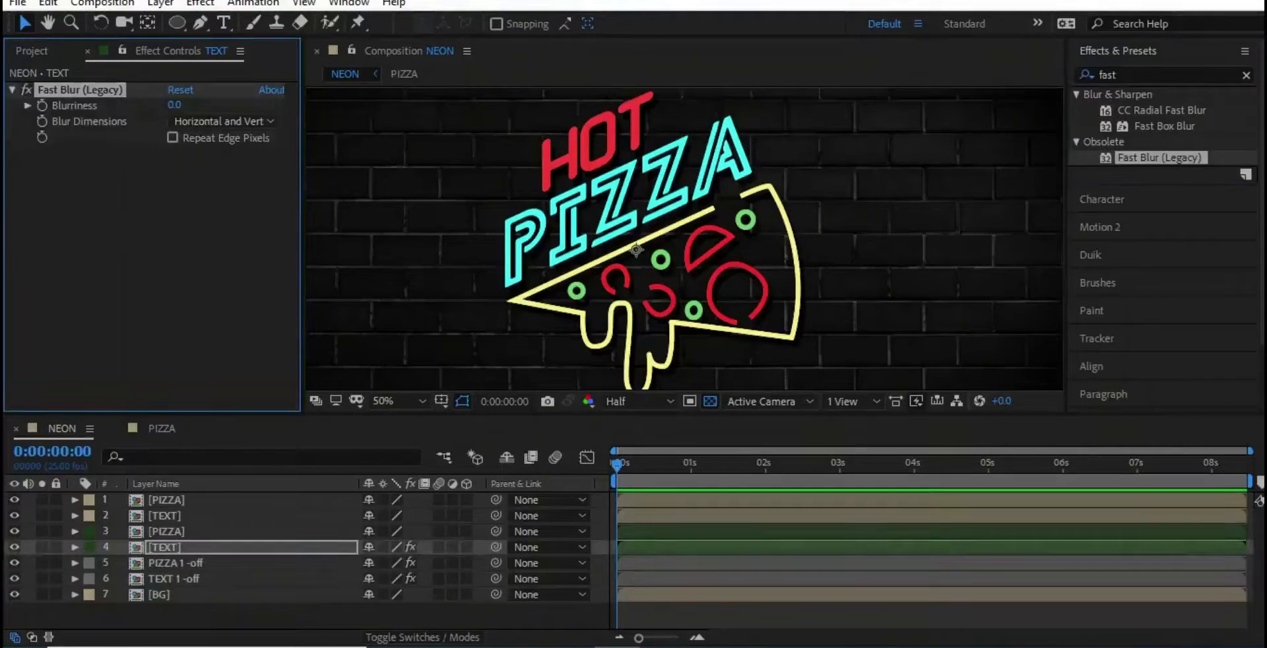
Step: Set the Fast Blur's Blurriness on the dark green TEXT layer to 150
drag(174, 104, 274, 105)
click(178, 105)
text(150)
key(Return)
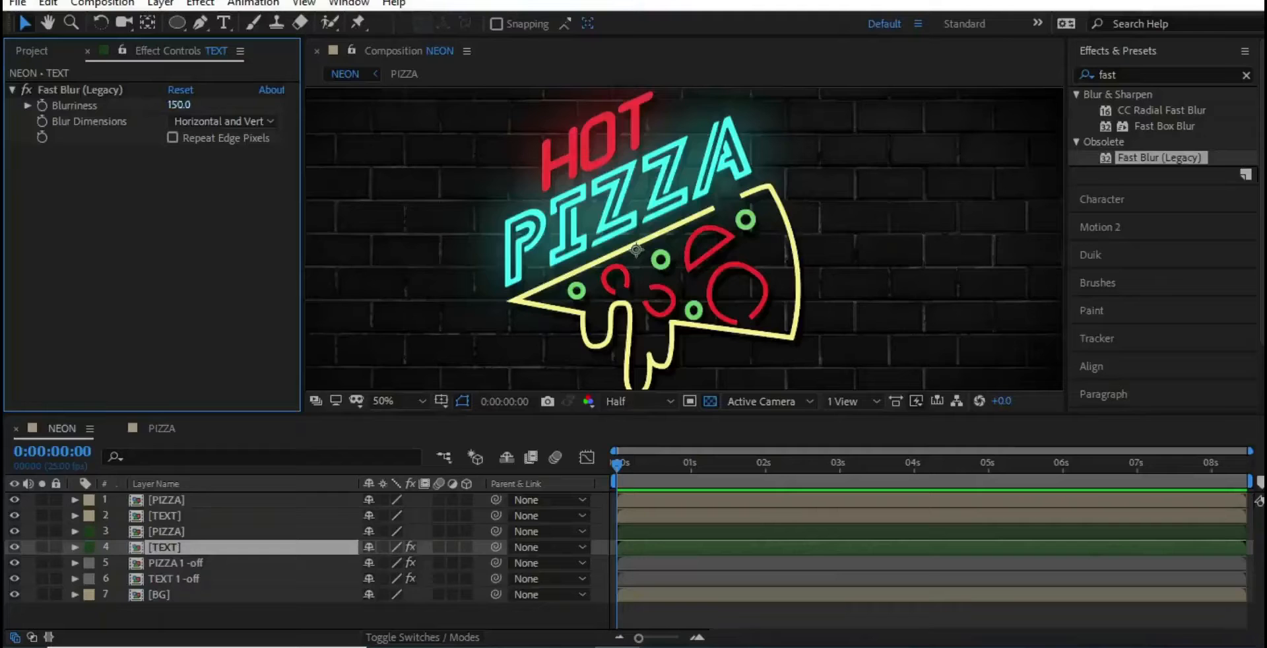
Step: Copy the Fast Blur (Legacy) effect from the dark green TEXT layer onto the dark green PIZZA layer
click(80, 90)
key(ctrl+c)
click(167, 531)
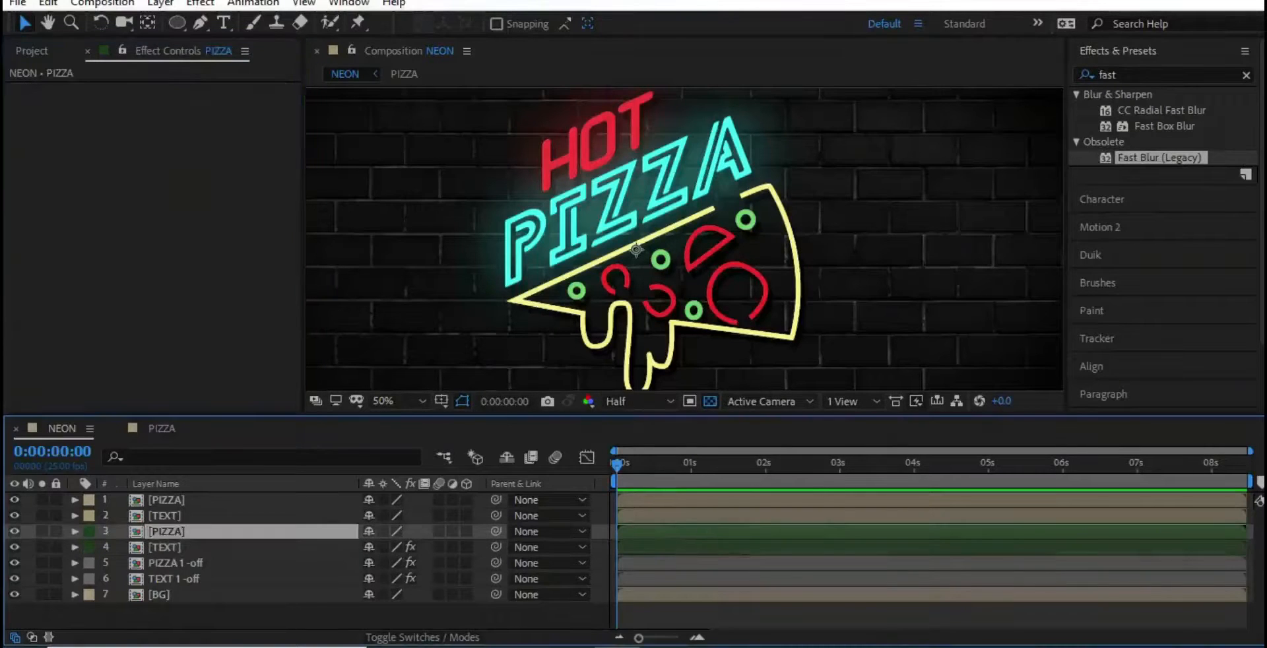
key(ctrl+v)
key(F2)
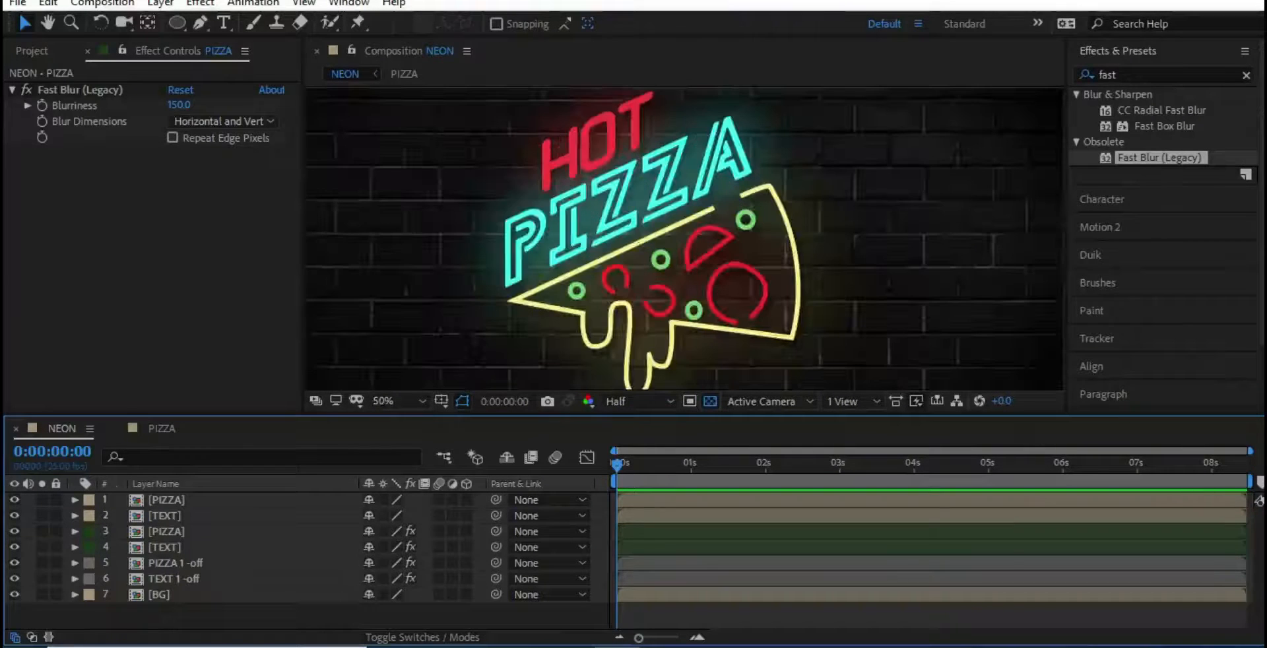
Step: Add an Inner Glow layer style to the upper TEXT layer
click(165, 516)
shift+click(167, 500)
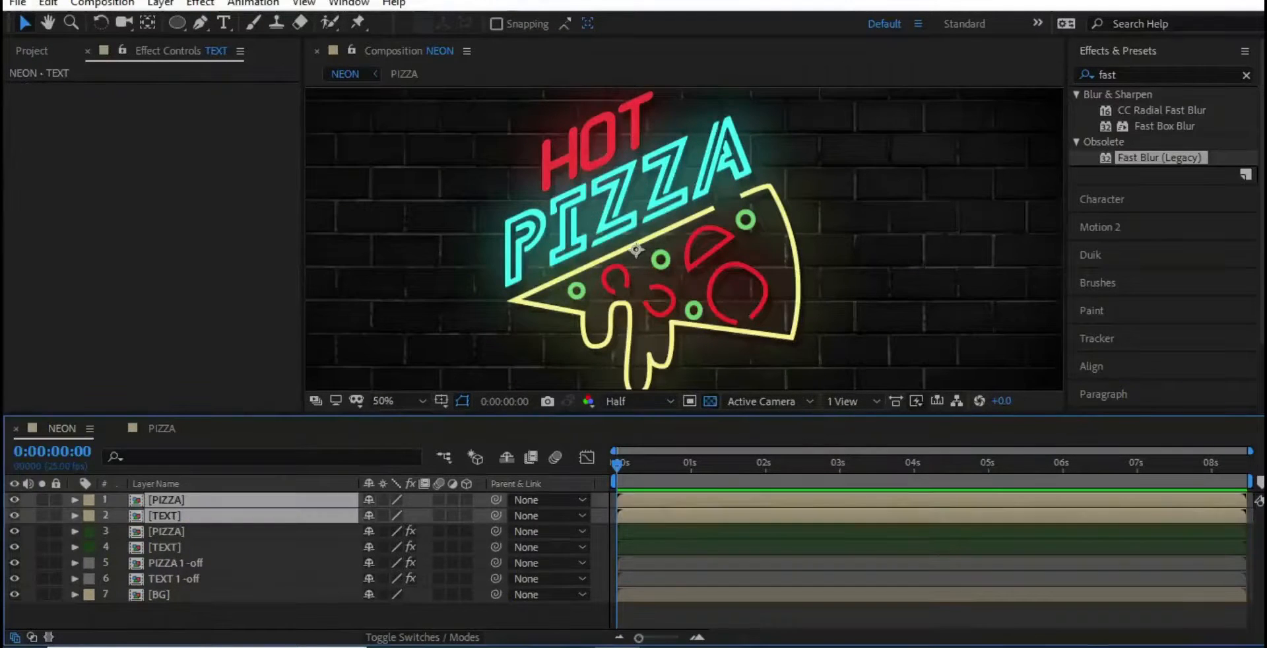
click(166, 532)
click(165, 516)
click(75, 516)
click(159, 3)
mouse_move(211, 470)
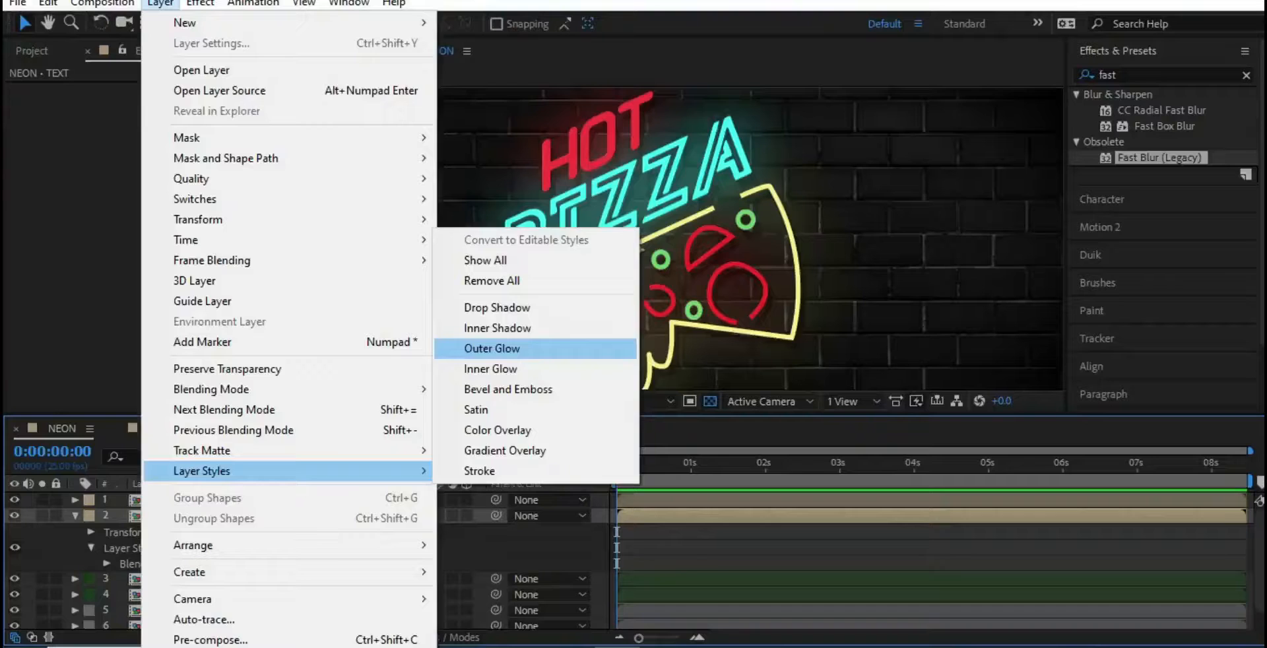
click(491, 368)
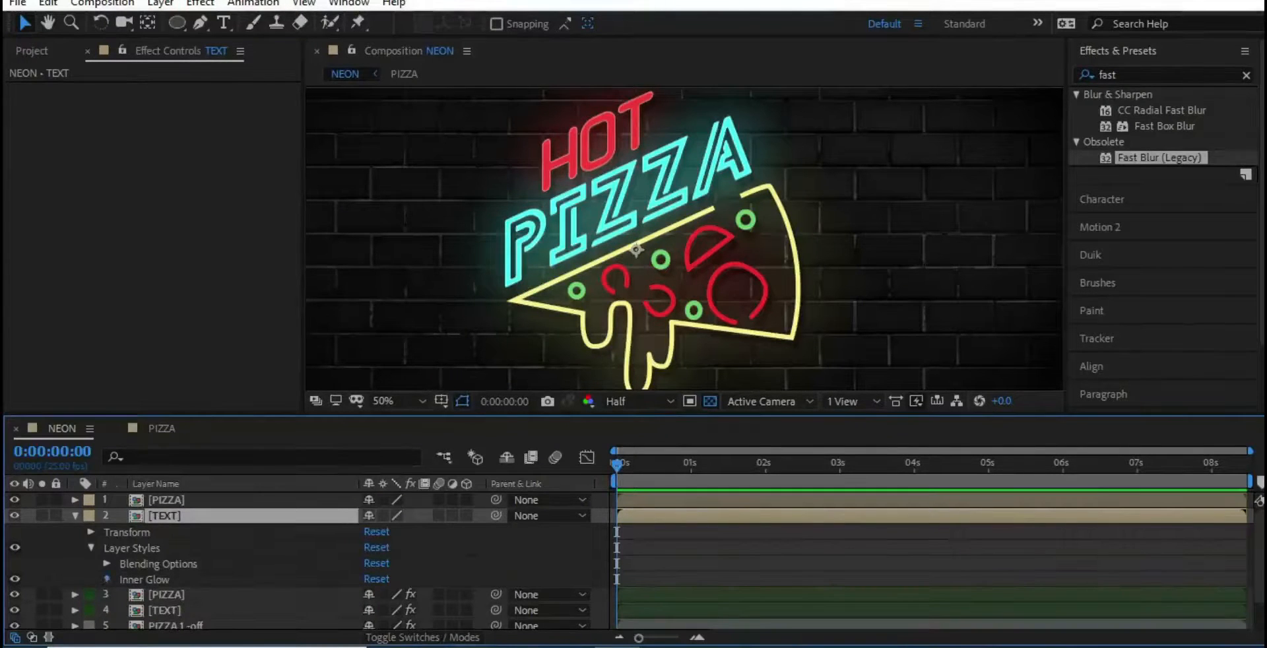
Step: Set the Source of the upper TEXT layer's Inner Glow to Center
scroll(307, 561, down, 3)
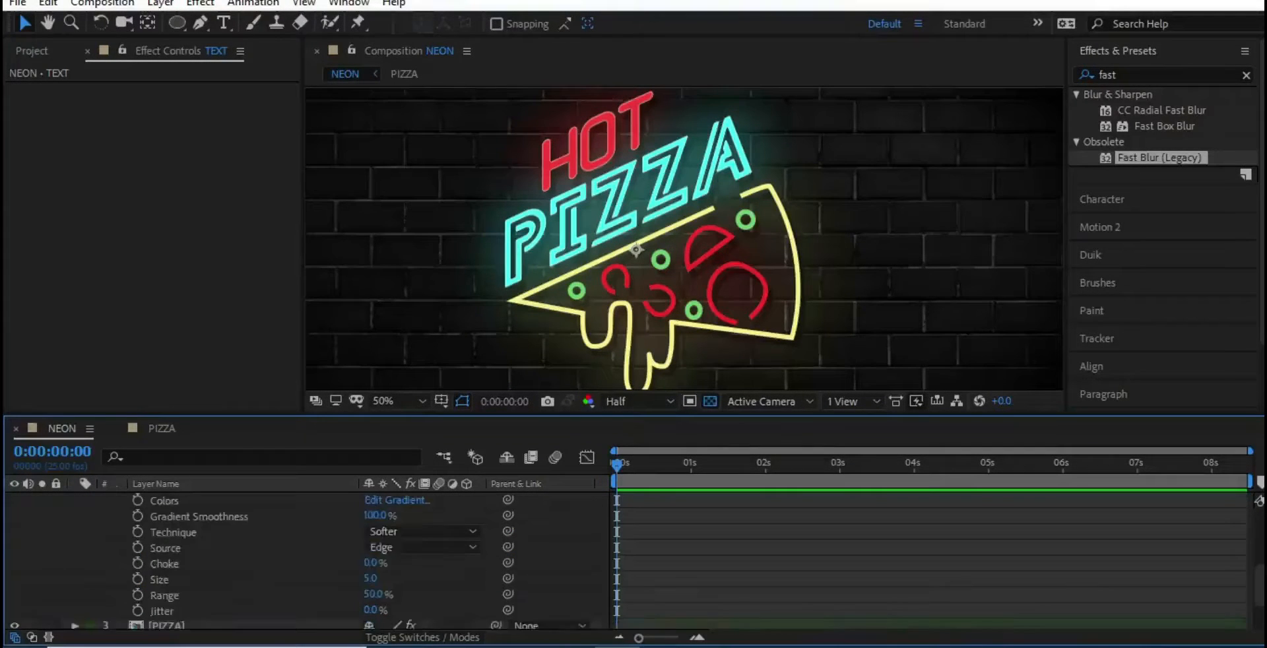
click(422, 595)
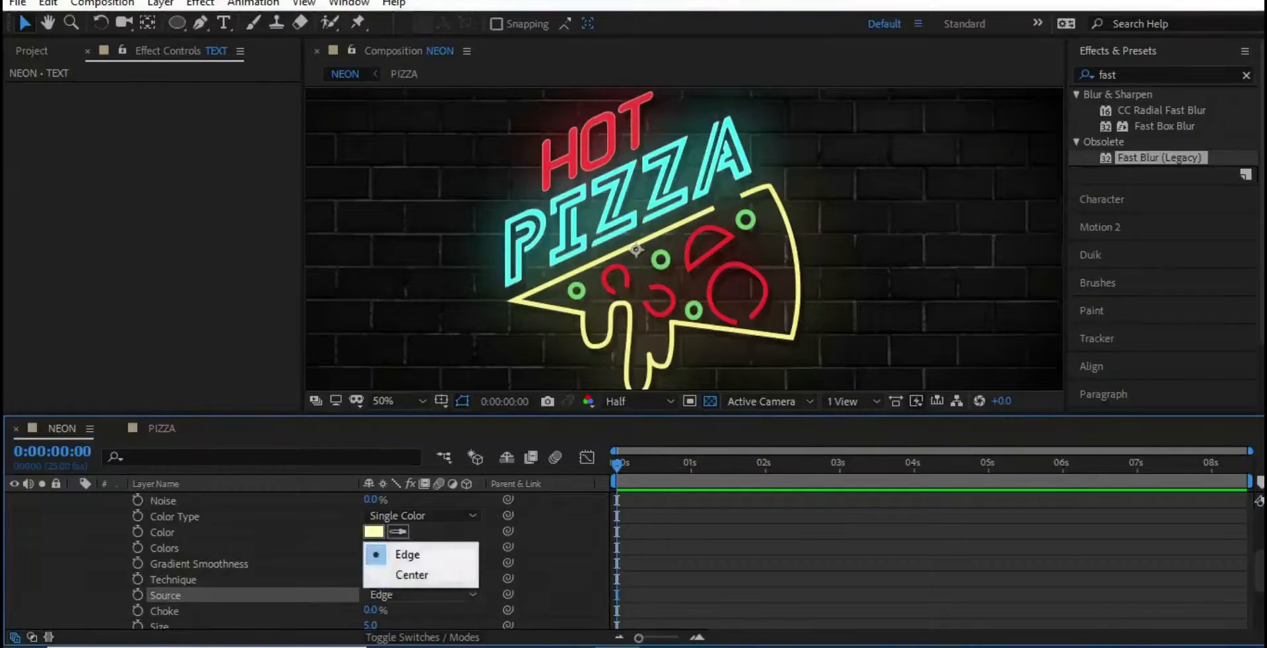
click(420, 574)
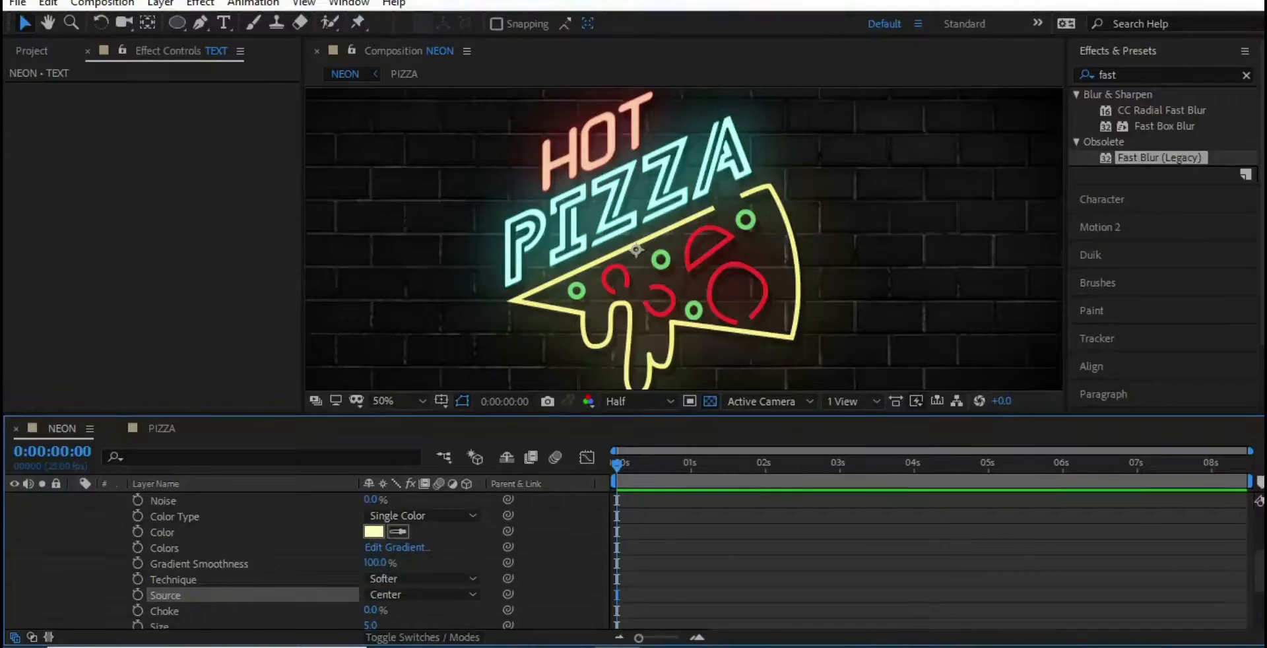
scroll(306, 561, up, 2)
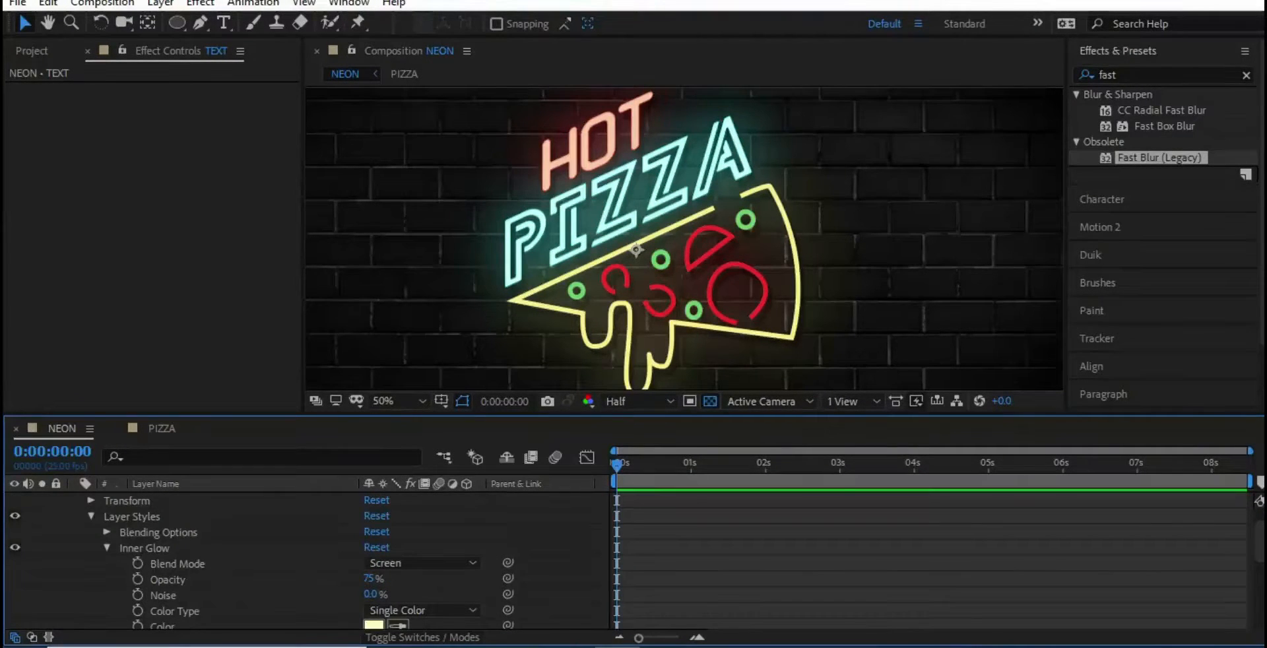
click(107, 547)
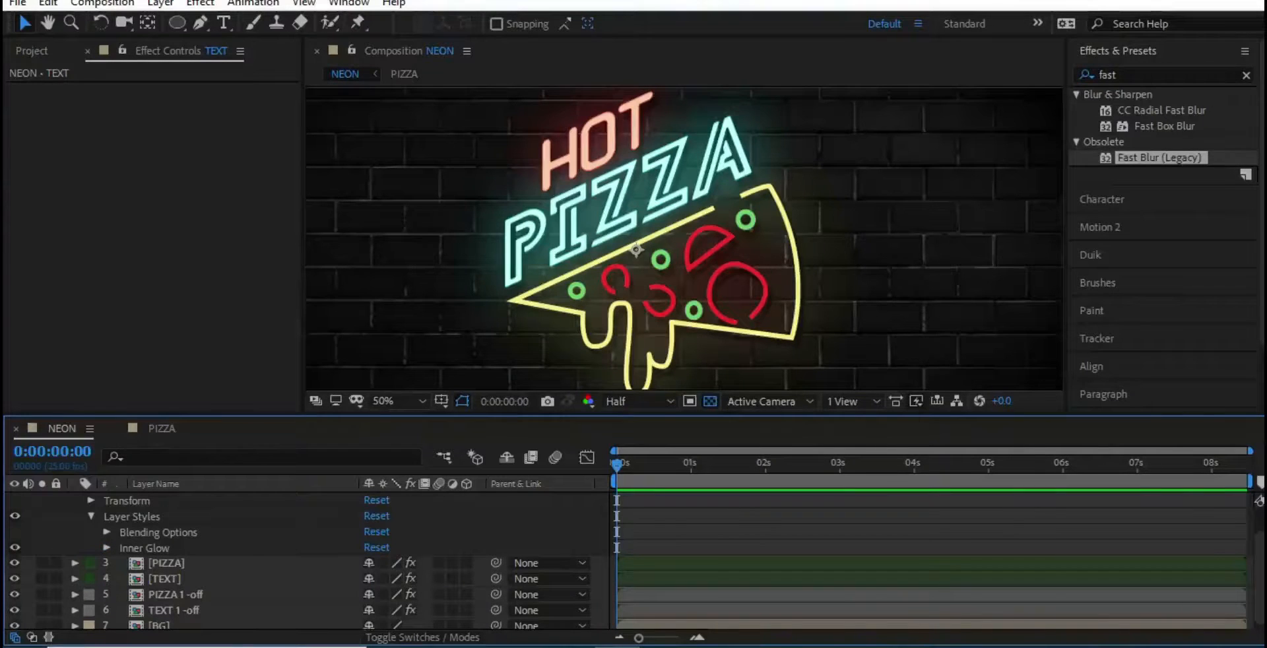
Step: Copy the Inner Glow style from the upper TEXT layer onto the top PIZZA layer and collapse both layers' properties
scroll(307, 561, up, 1)
click(158, 564)
click(144, 580)
click(166, 500)
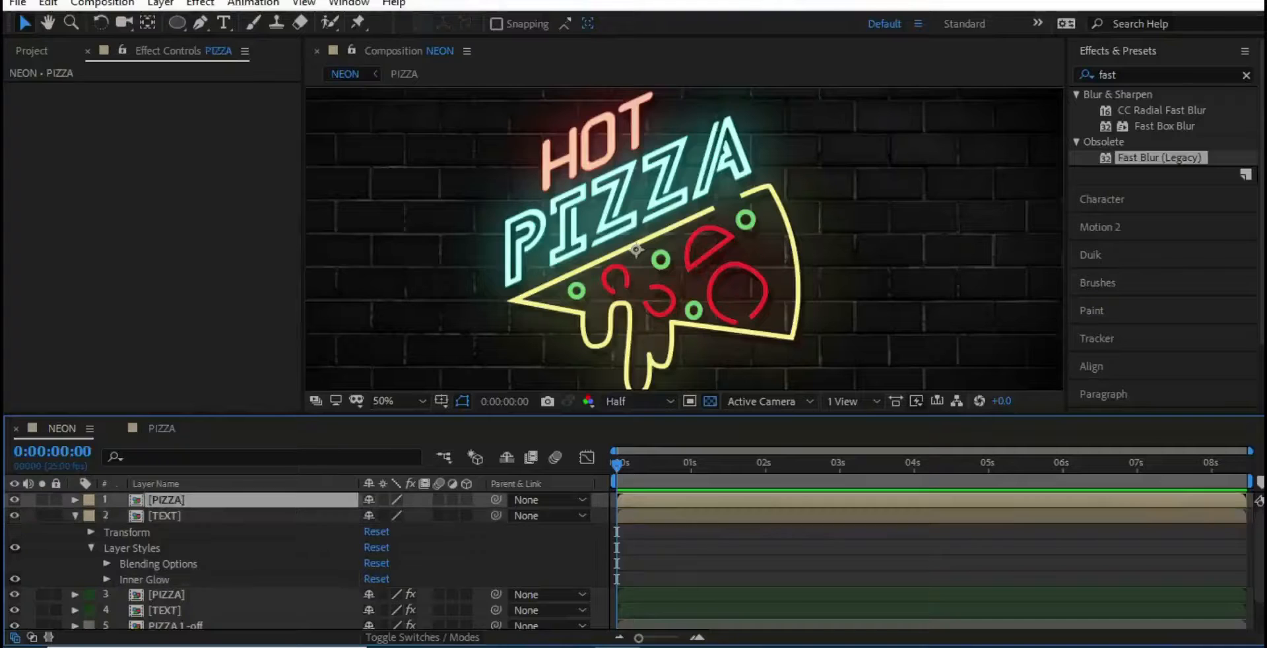
key(ctrl+v)
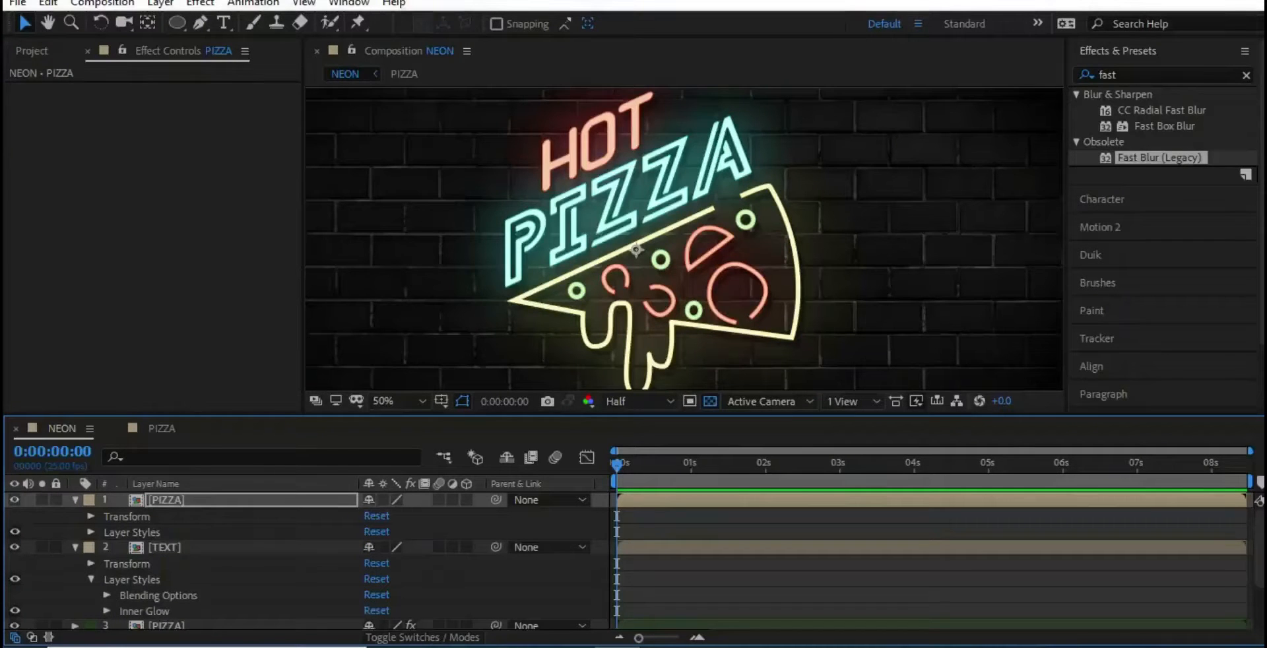
click(75, 547)
click(74, 500)
Step: Apply the Stylize Glow effect to the upper TEXT layer
click(165, 516)
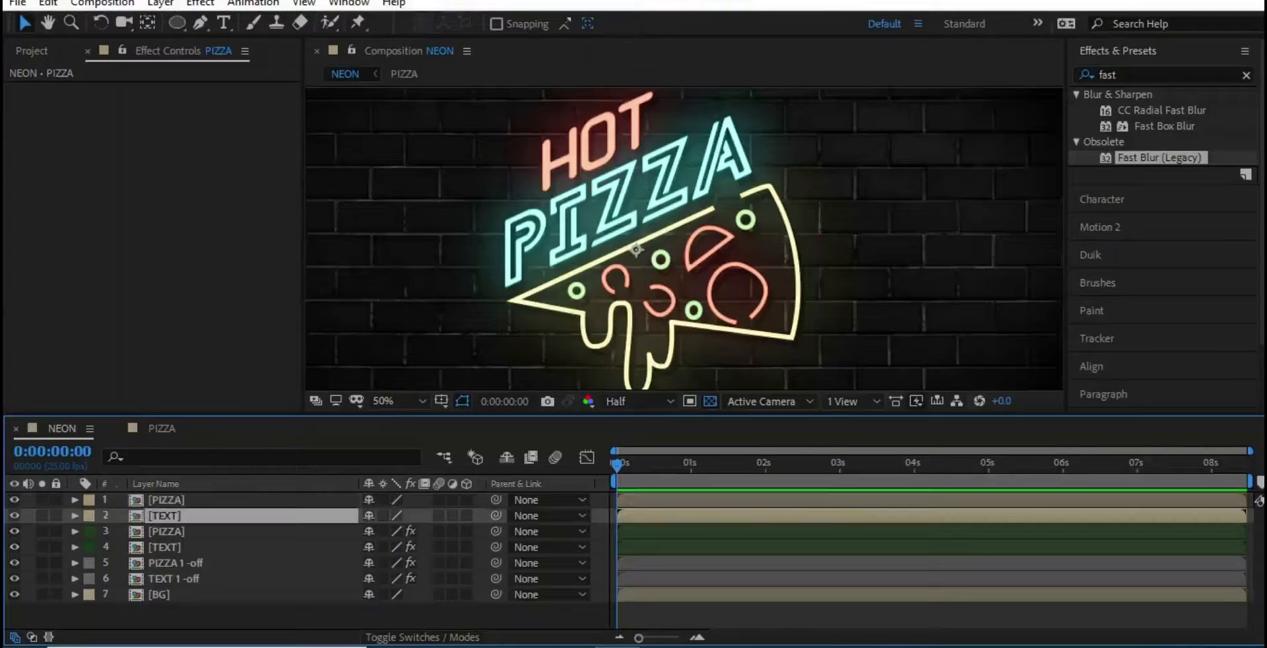
click(1121, 75)
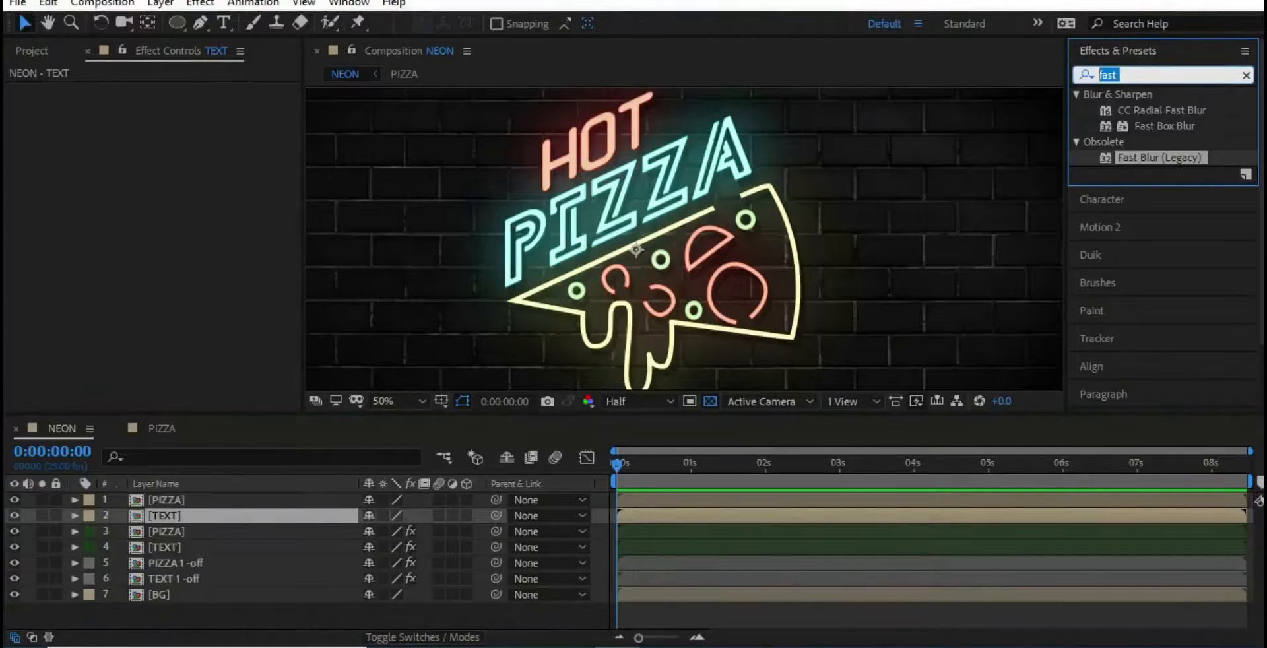
text(glow)
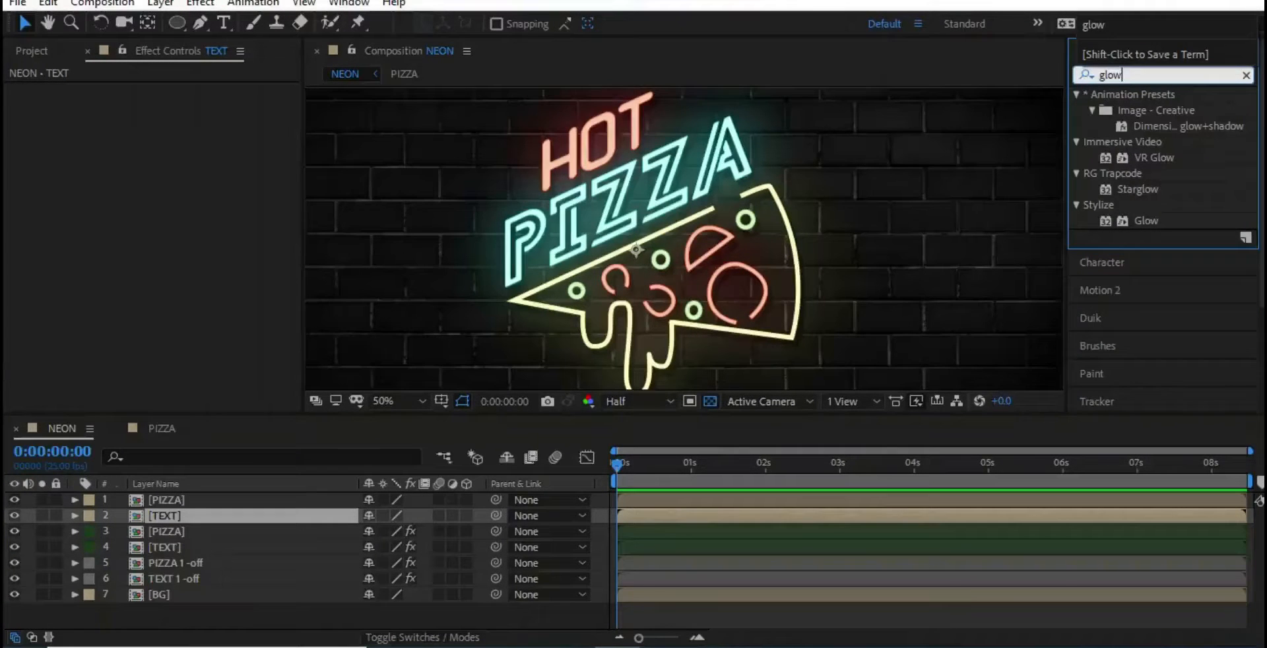
drag(1146, 220, 653, 198)
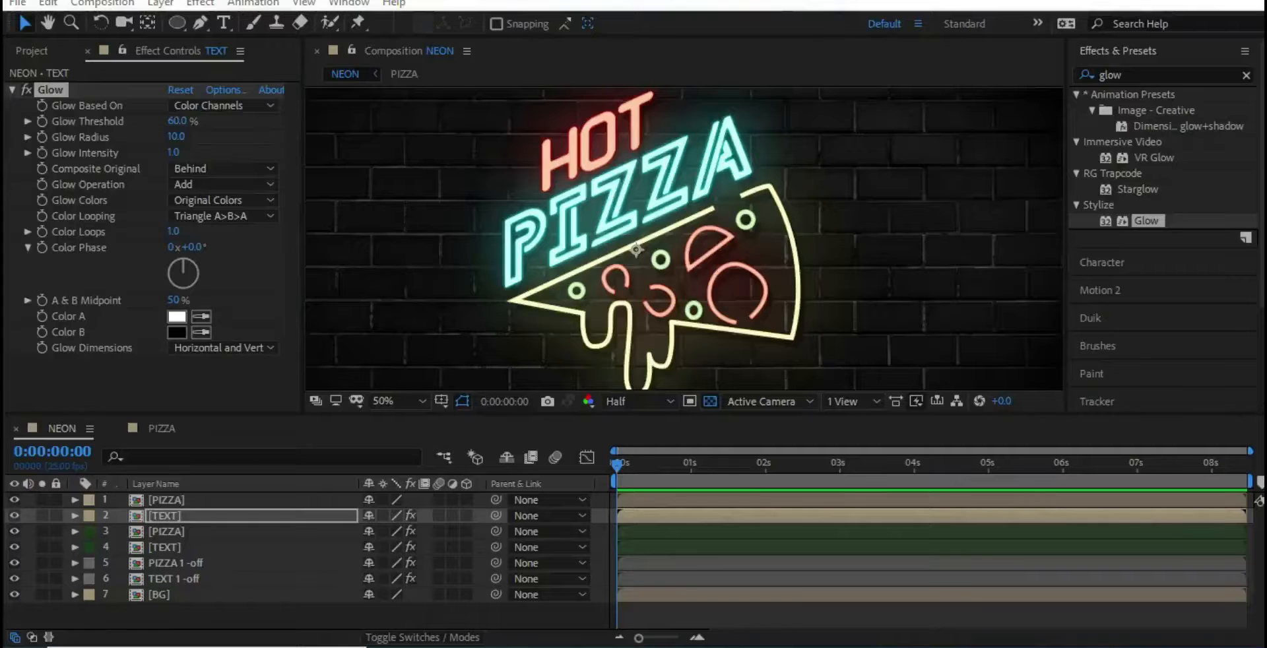
Step: Set the Glow Threshold on the upper TEXT layer to 30%
drag(177, 122, 133, 122)
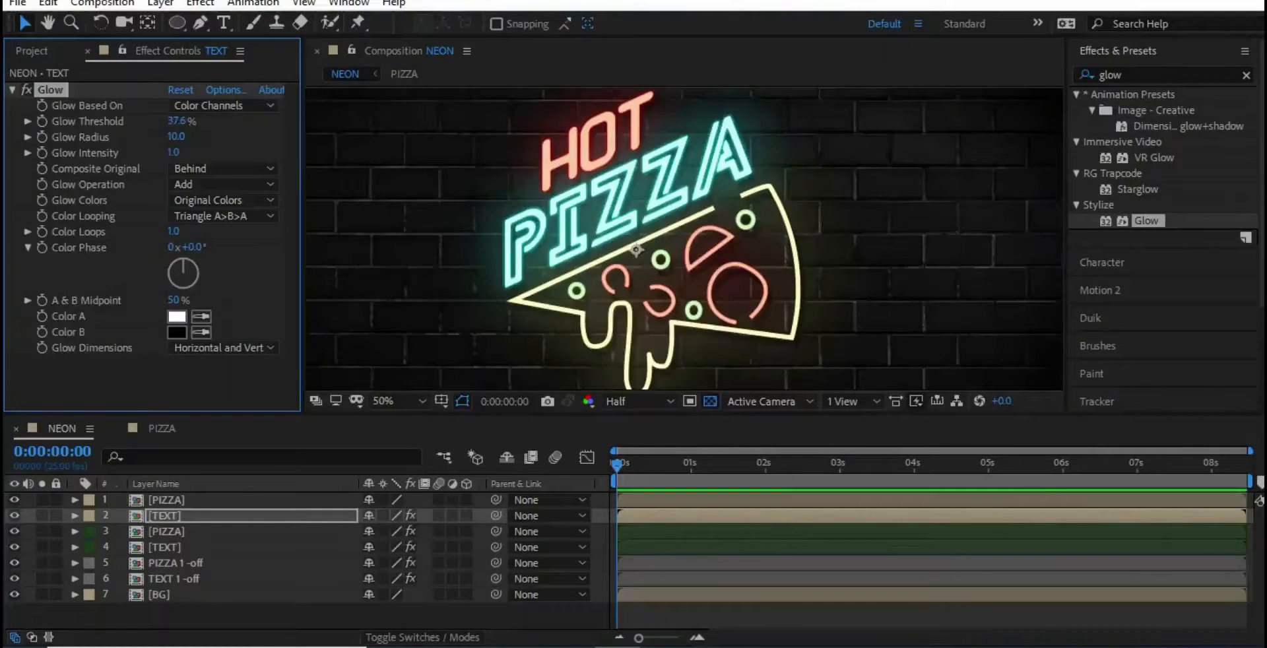
click(177, 121)
text(30)
key(Return)
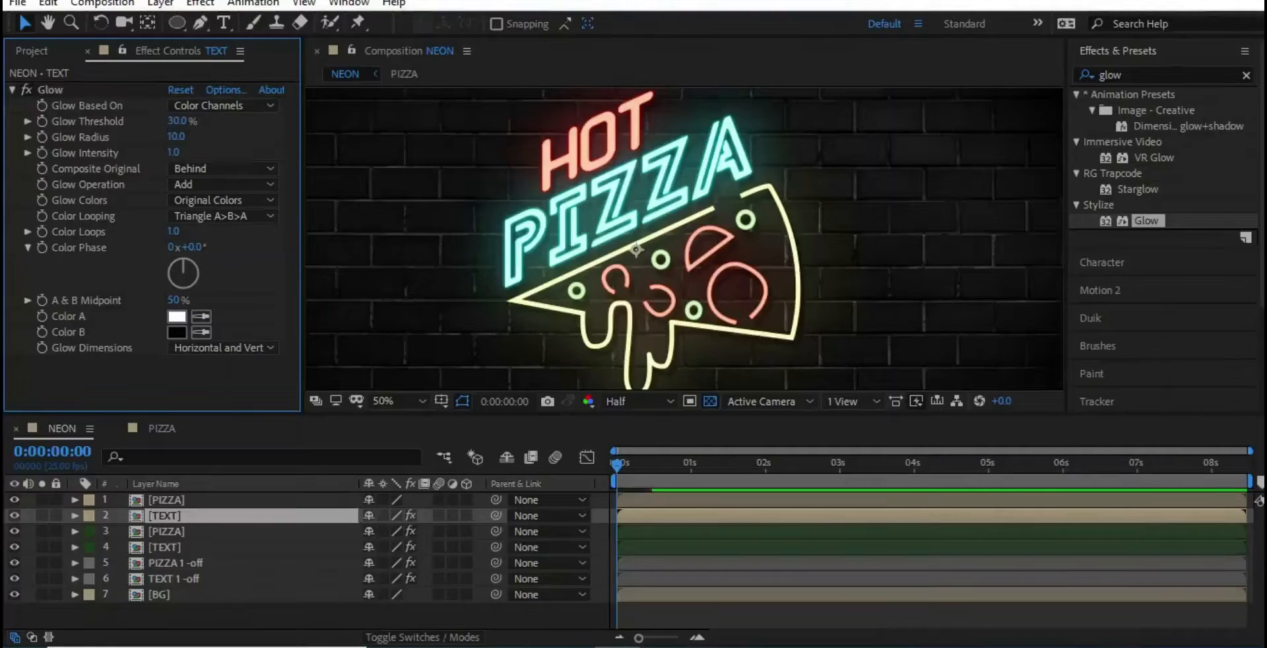
Step: Try a Glow Radius of 0 on the upper TEXT layer and set it back to 10
text(0)
key(Return)
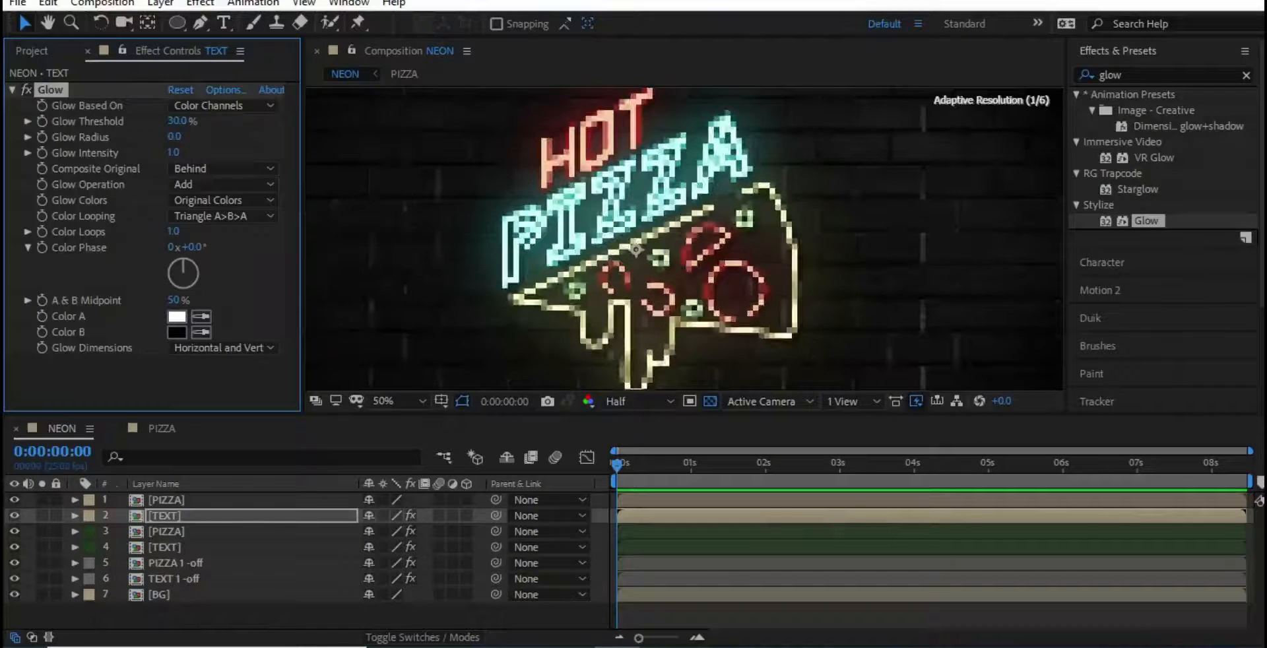
drag(174, 136, 185, 136)
click(176, 137)
text(1)
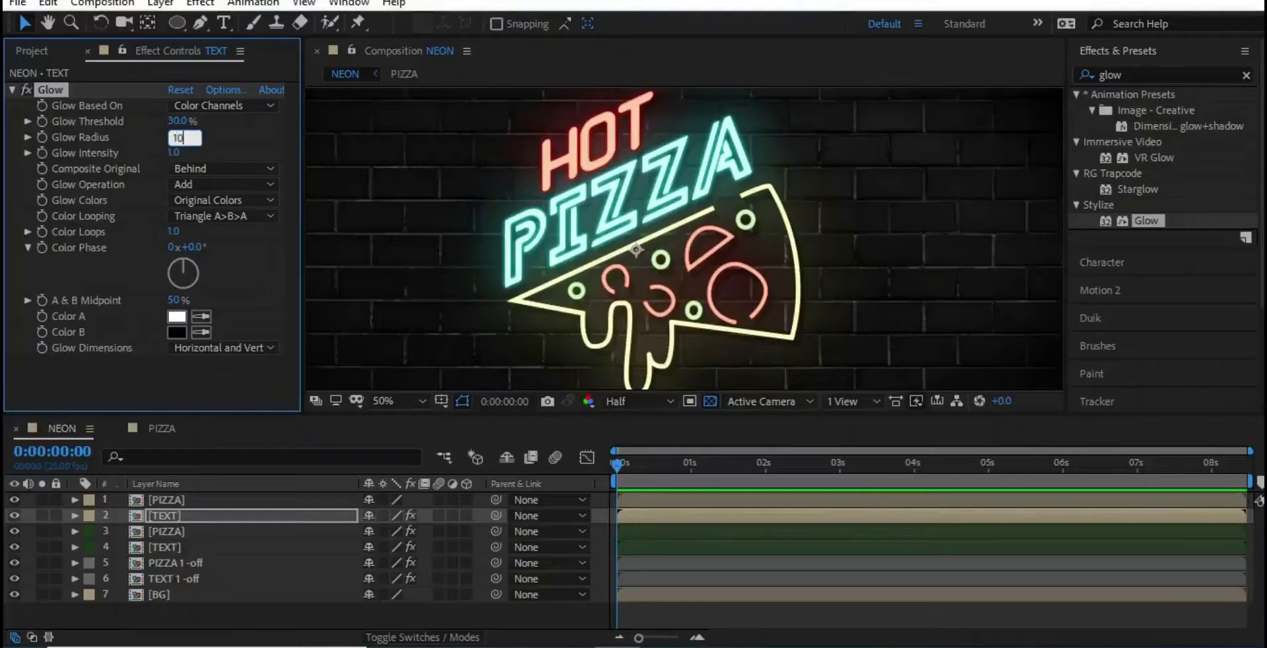
text(0)
key(Return)
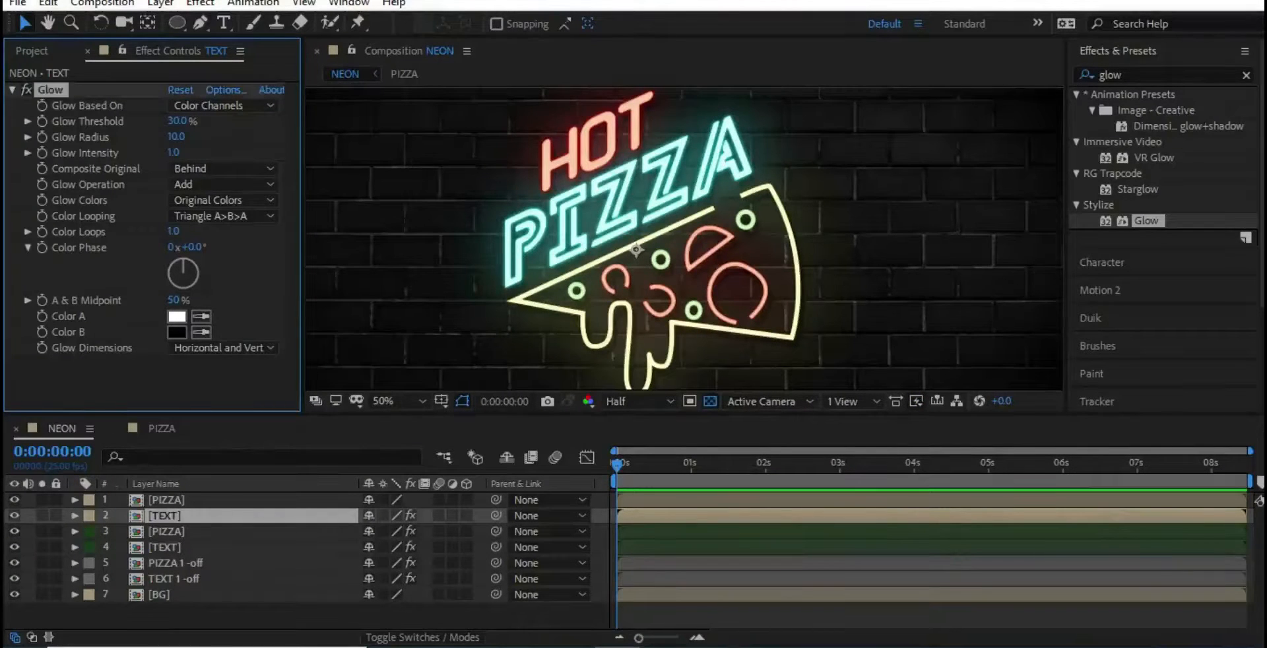
Step: Copy the upper TEXT layer's Glow effect onto the top PIZZA layer and duplicate both of these layers
click(167, 500)
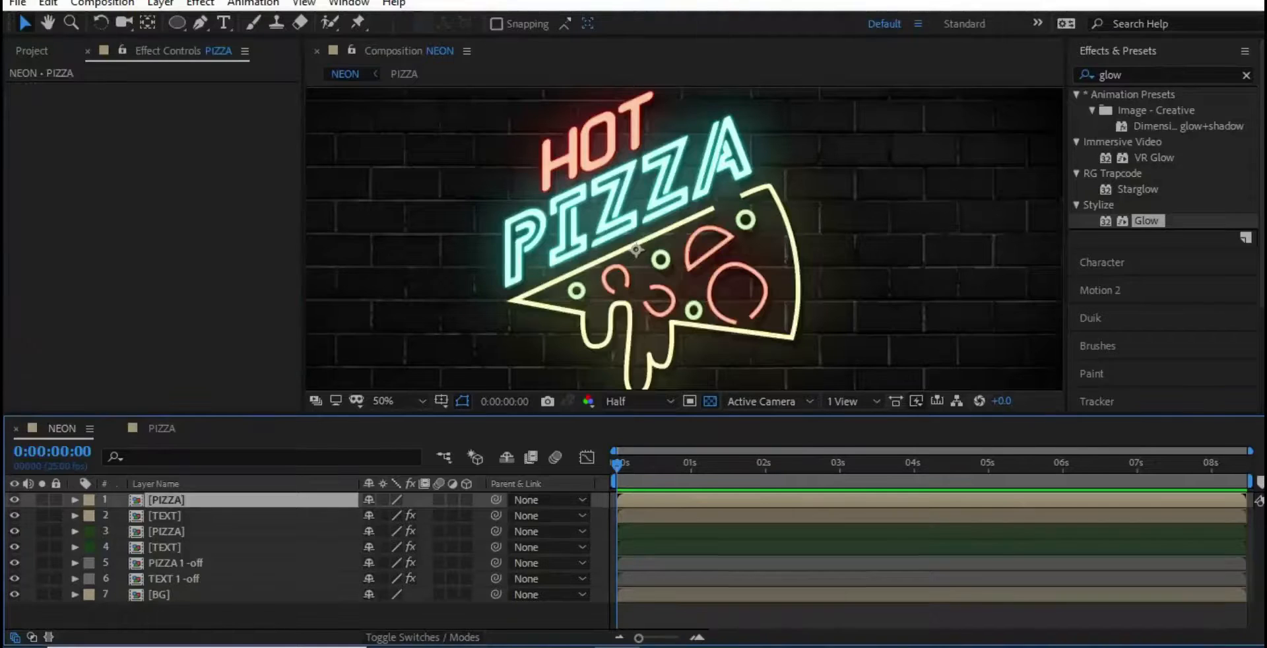
key(ctrl+v)
ctrl+click(165, 516)
ctrl+click(166, 500)
ctrl+click(166, 500)
key(ctrl+d)
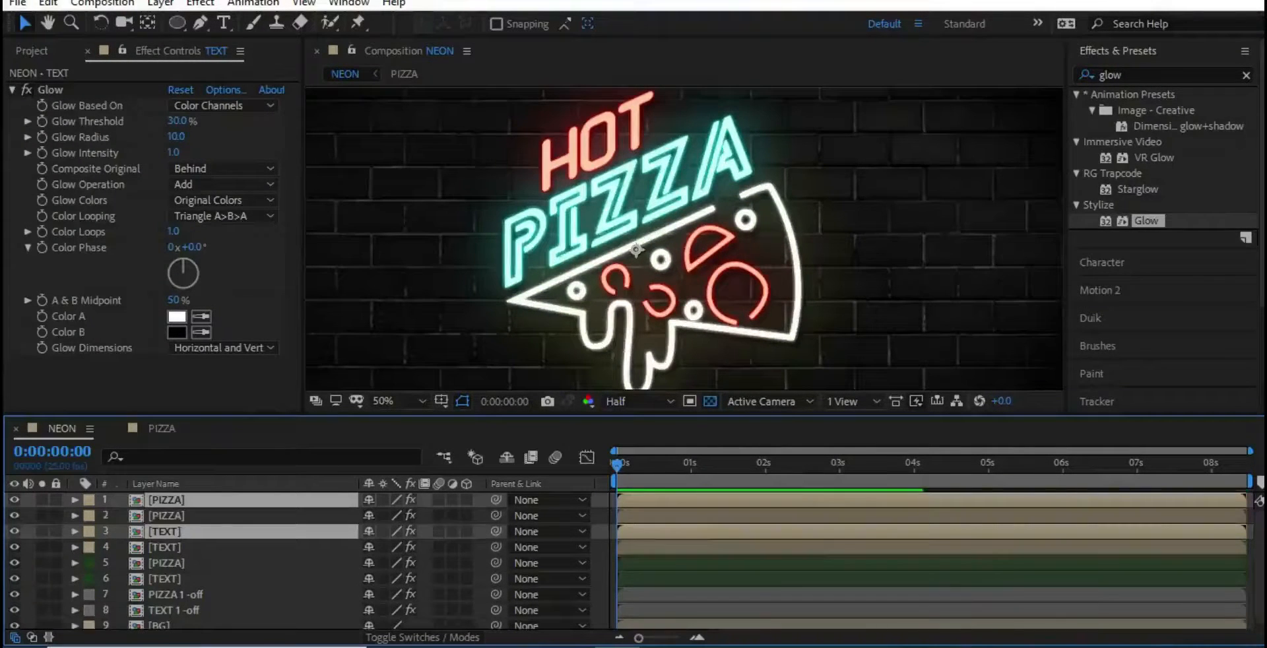
Step: Place the duplicated TEXT layer directly below the top PIZZA layer and give both the Brown label colour
drag(165, 515, 165, 515)
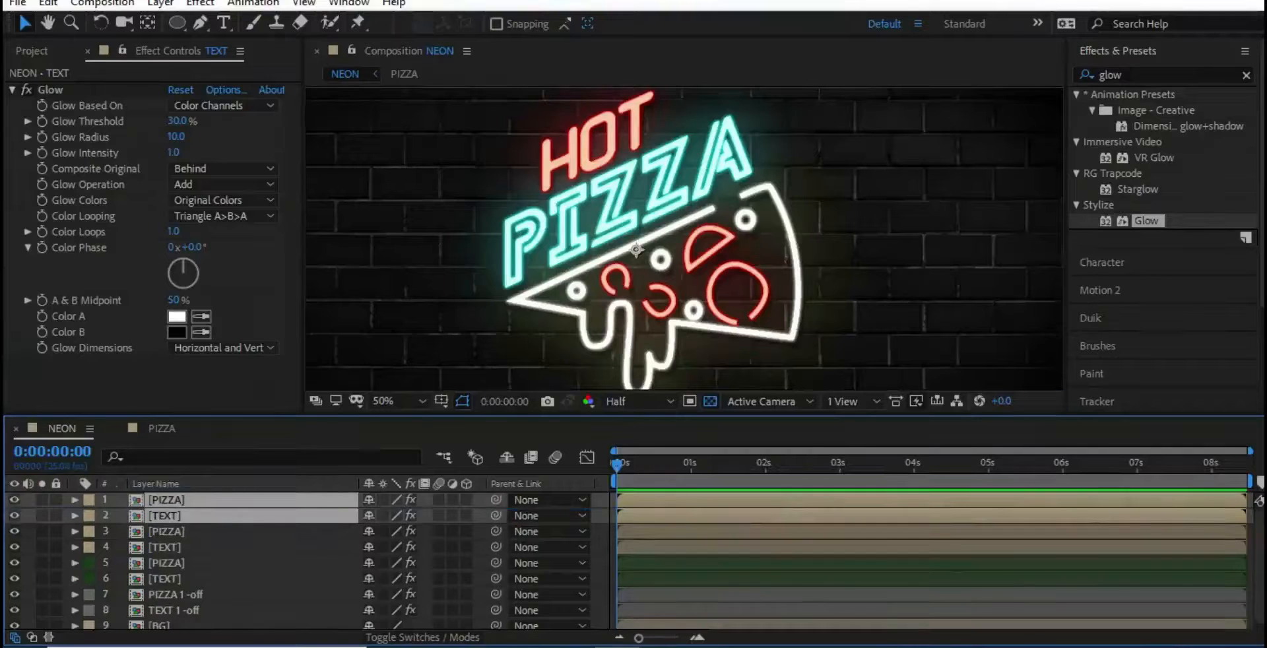
click(87, 500)
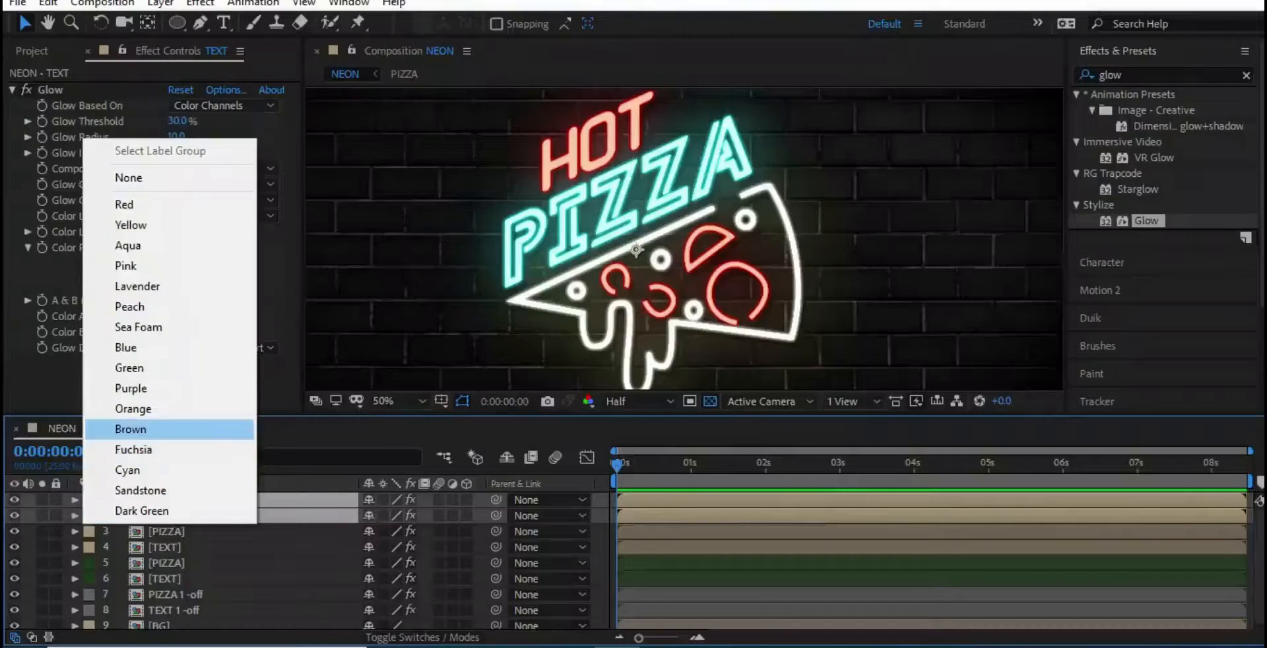
click(131, 429)
key(F2)
Step: Delete the Glow effect from the Brown-labelled TEXT and PIZZA layers
click(165, 515)
shift+click(167, 500)
click(50, 89)
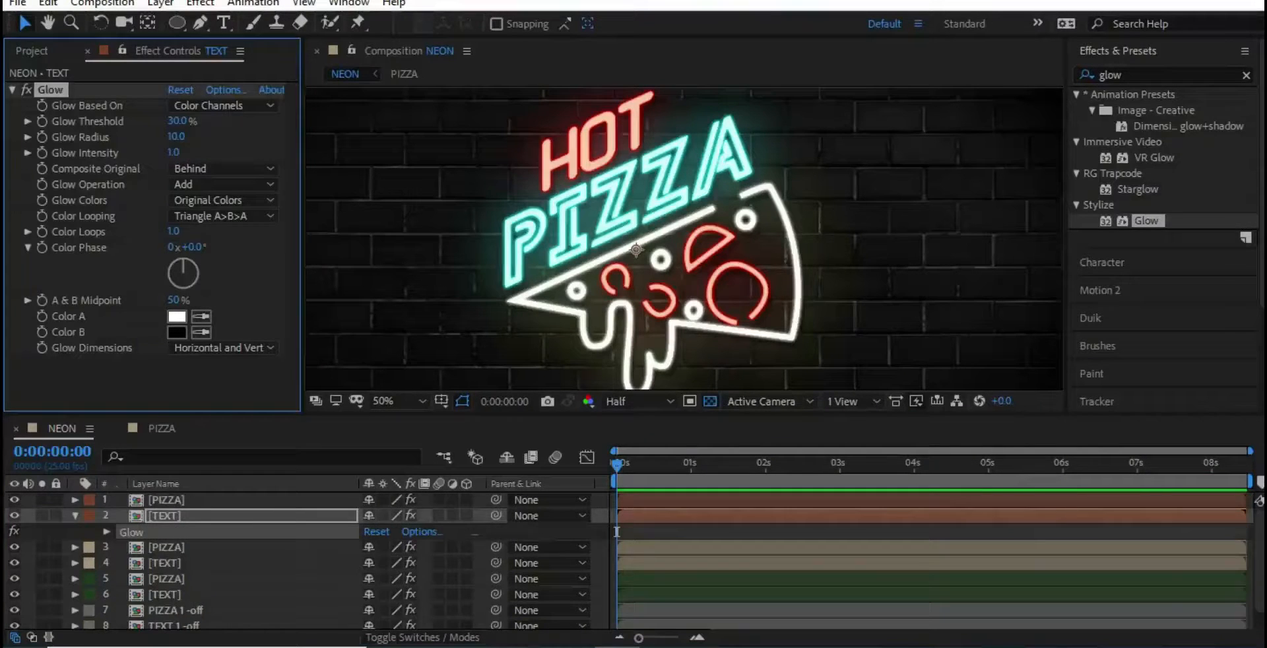
key(Delete)
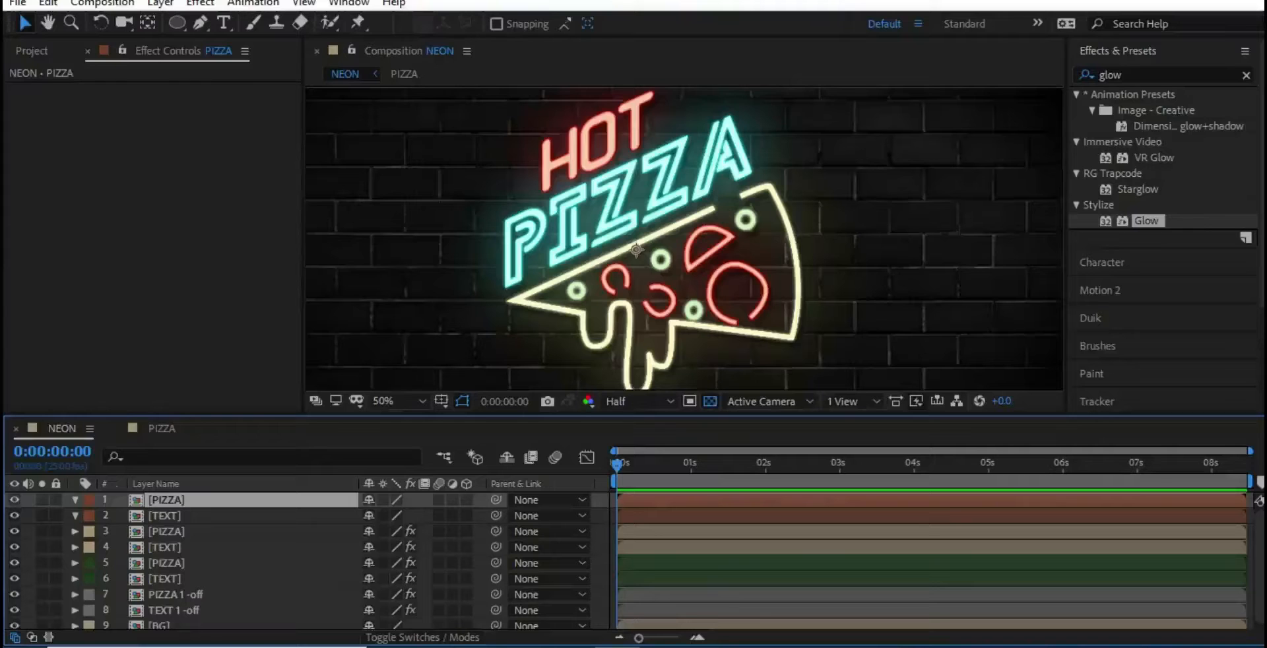
Step: Apply the Bevel and Emboss layer style to the top TEXT layer and copy it to the top PIZZA layer
click(164, 516)
click(102, 3)
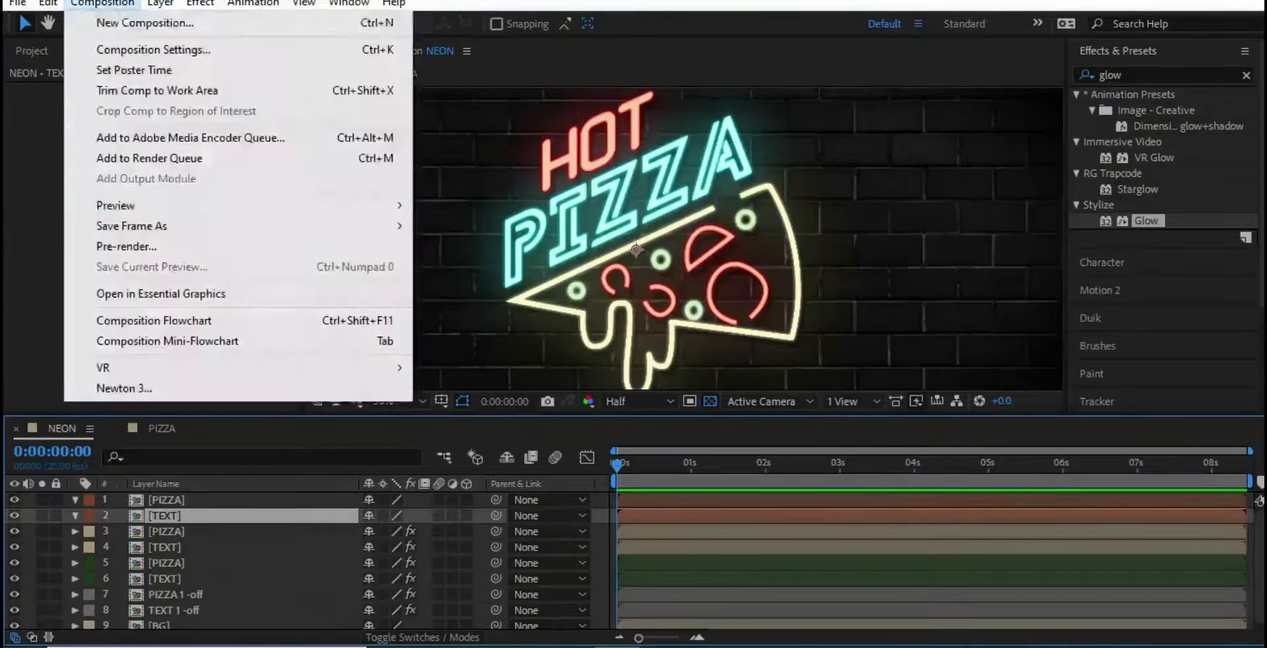
mouse_move(160, 4)
mouse_move(202, 471)
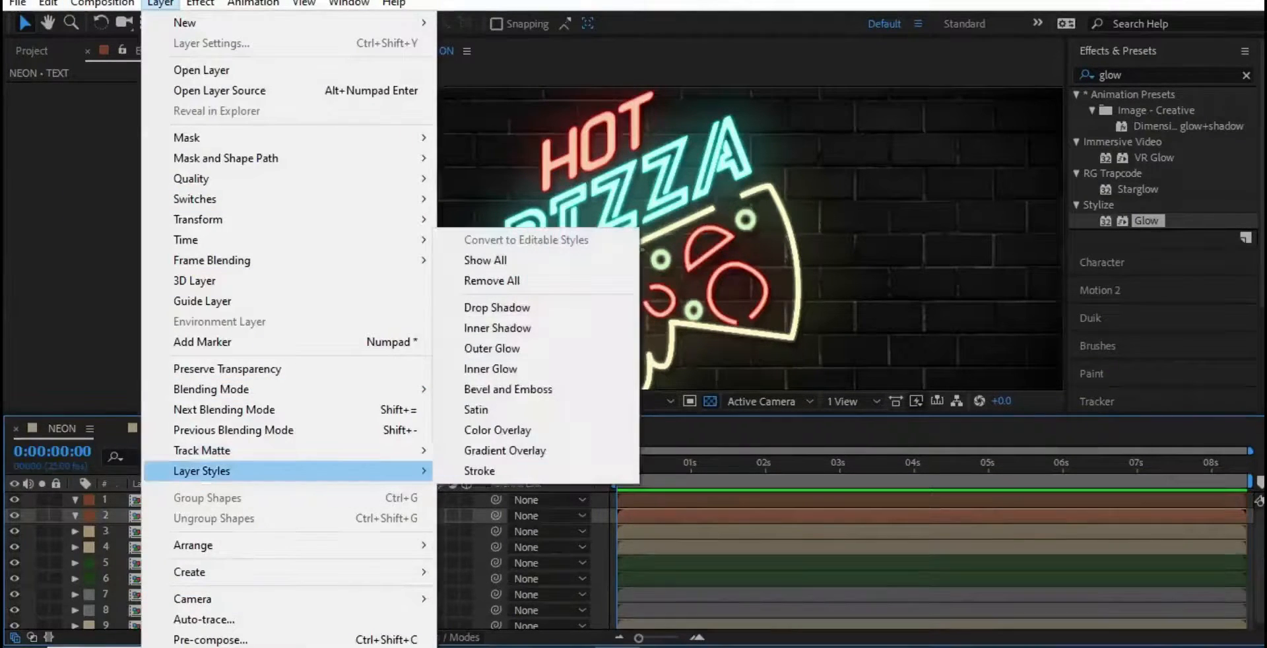
click(531, 393)
key(Return)
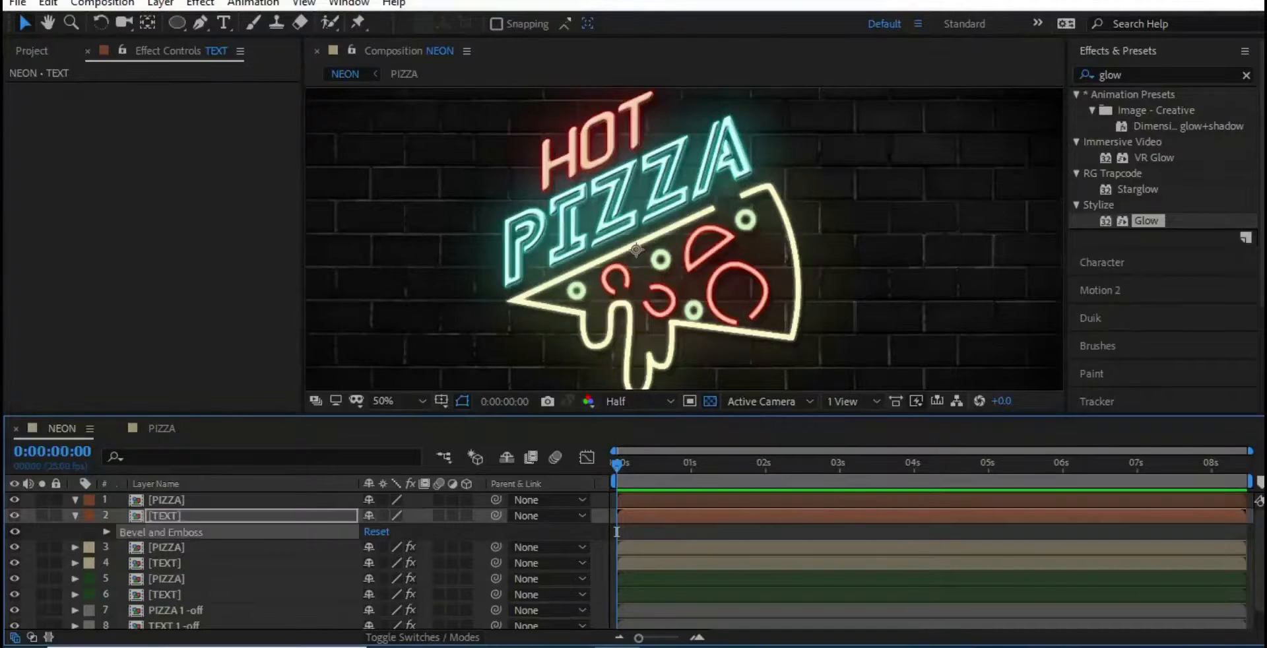
click(167, 500)
key(ctrl+v)
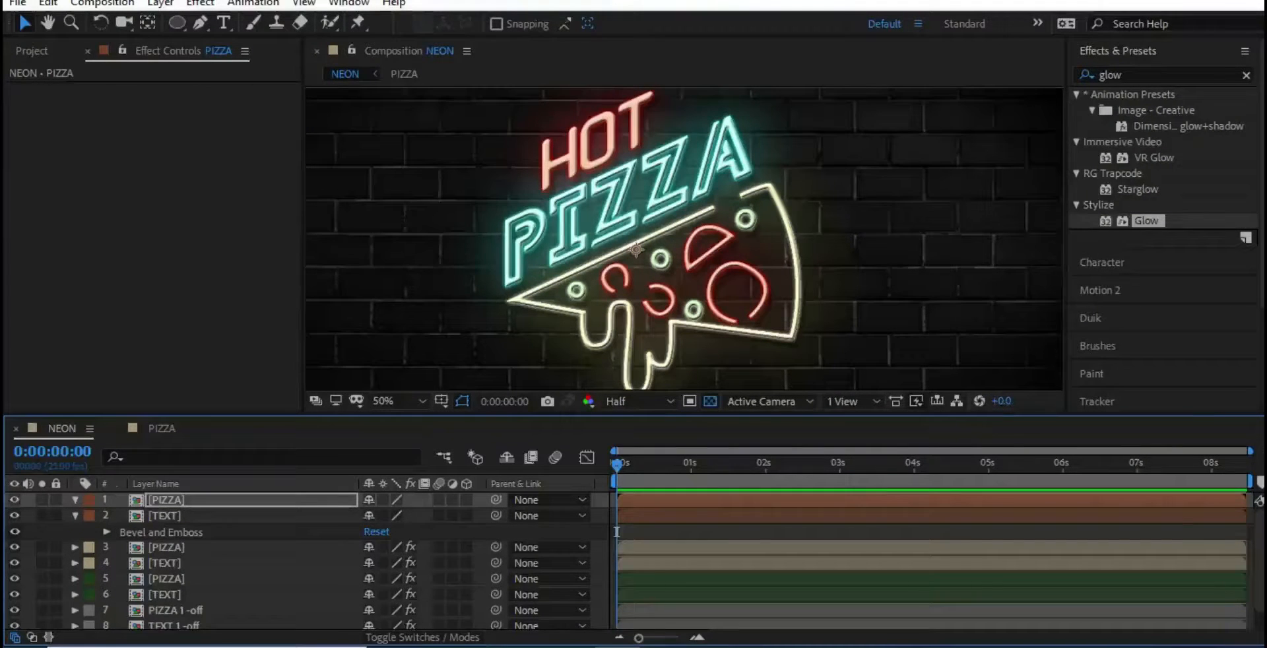
Step: Set the Bevel and Emboss Highlight Opacity on the top TEXT layer to 0%
click(161, 532)
click(107, 532)
scroll(161, 548, down, 4)
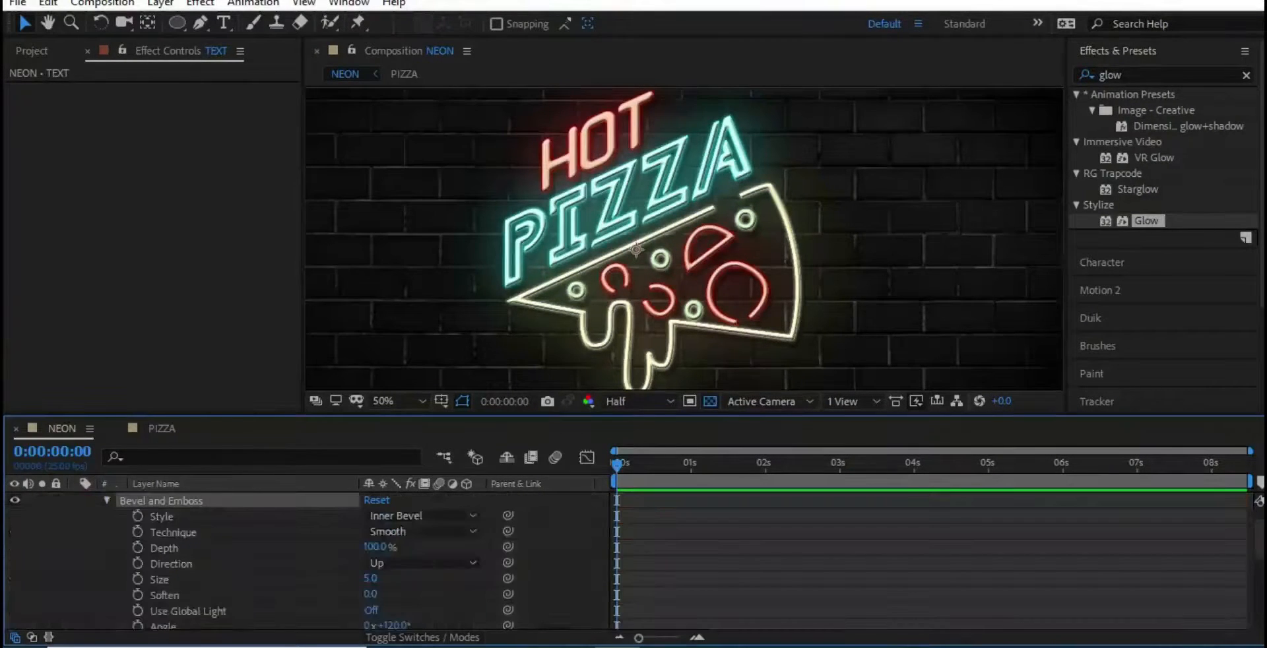
click(185, 580)
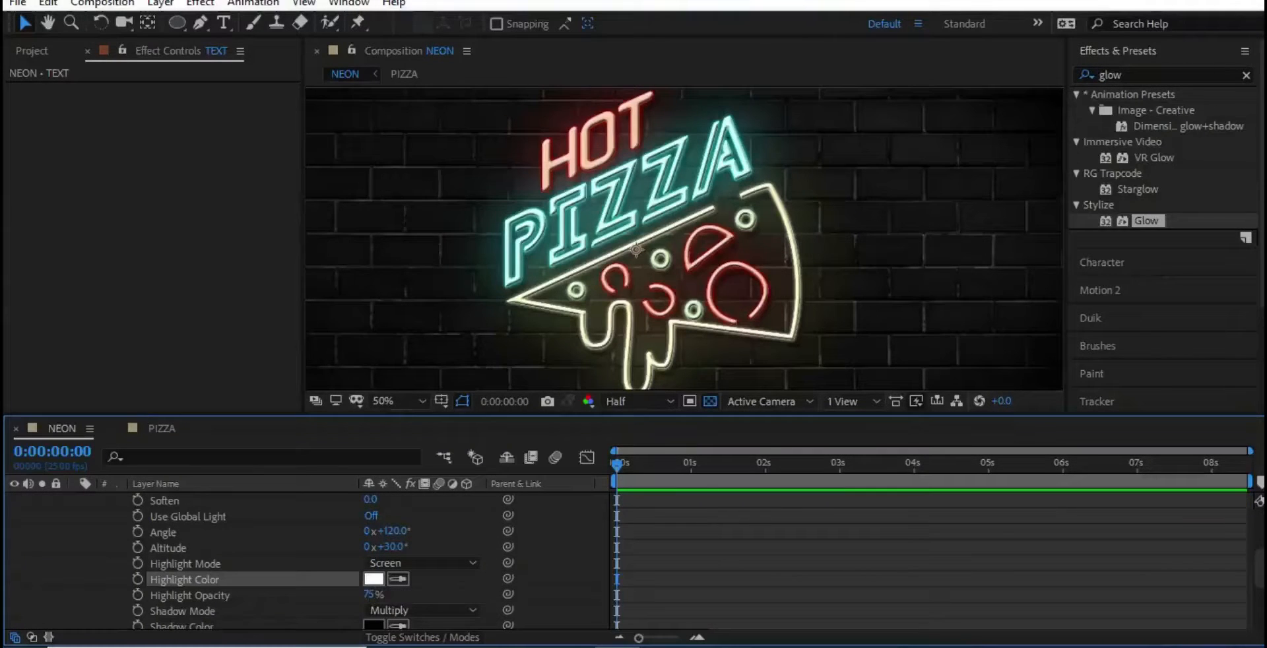
click(190, 595)
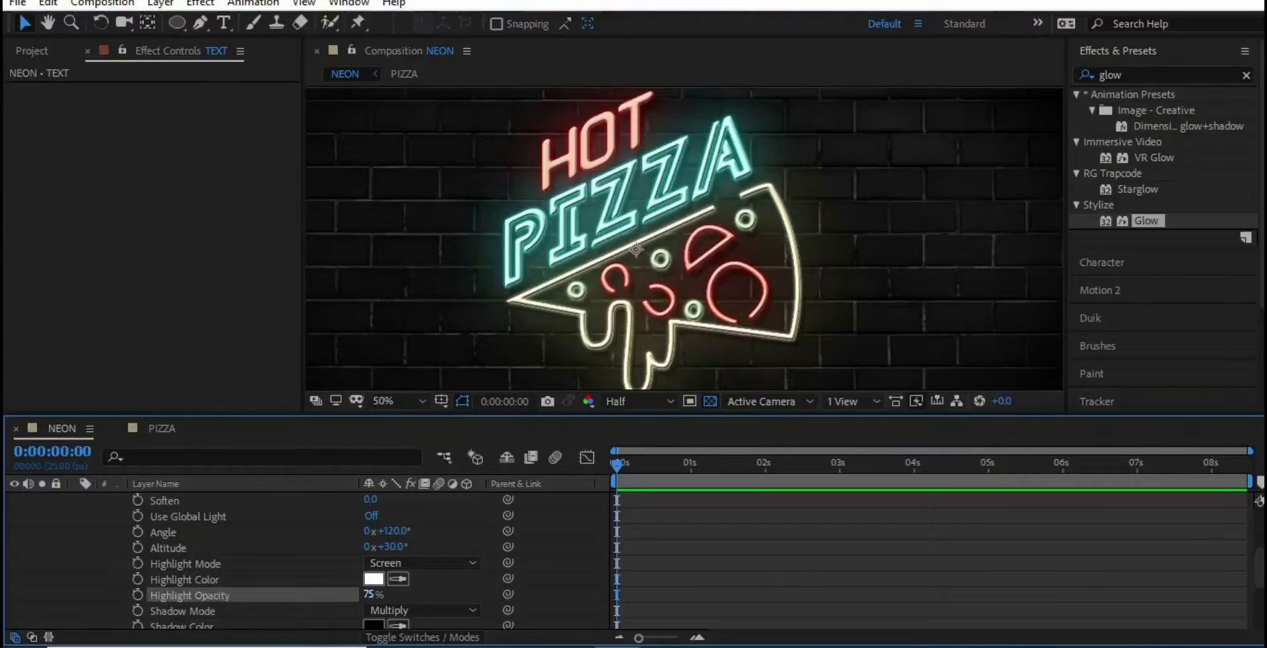
click(370, 594)
text(0)
key(Return)
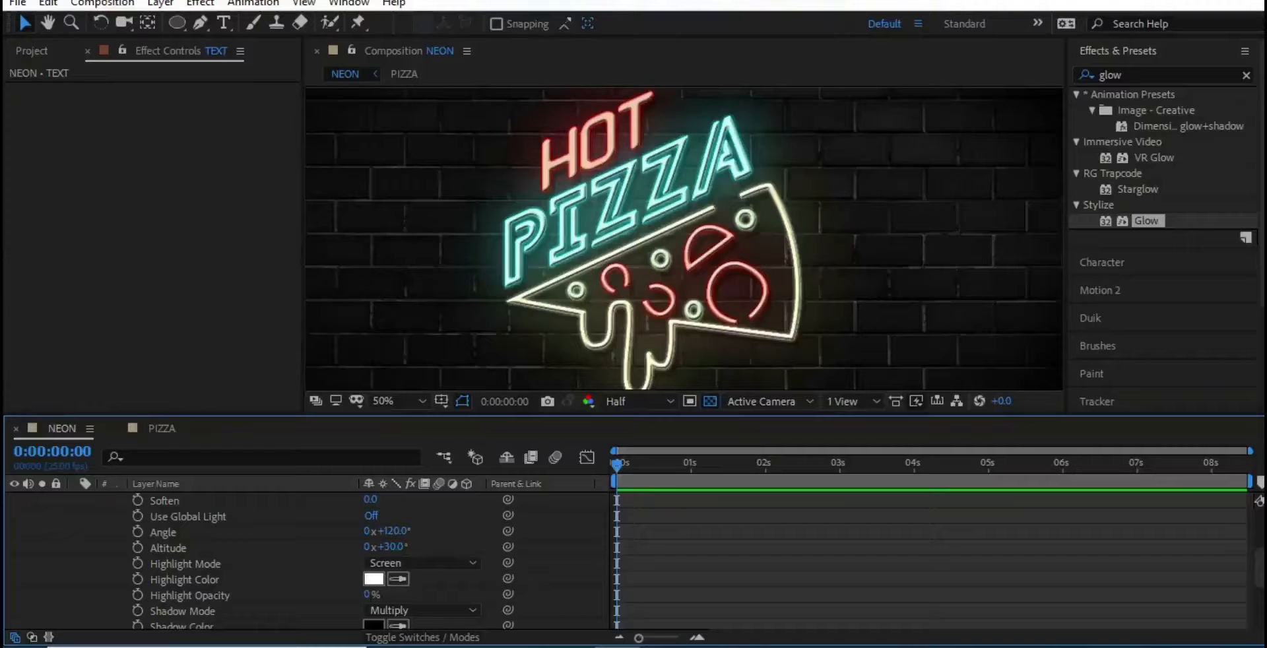
Step: Set the Bevel and Emboss Shadow Opacity on the top TEXT layer to 20%
scroll(303, 561, down, 3)
scroll(303, 561, up, 3)
scroll(304, 561, up, 2)
scroll(303, 560, down, 4)
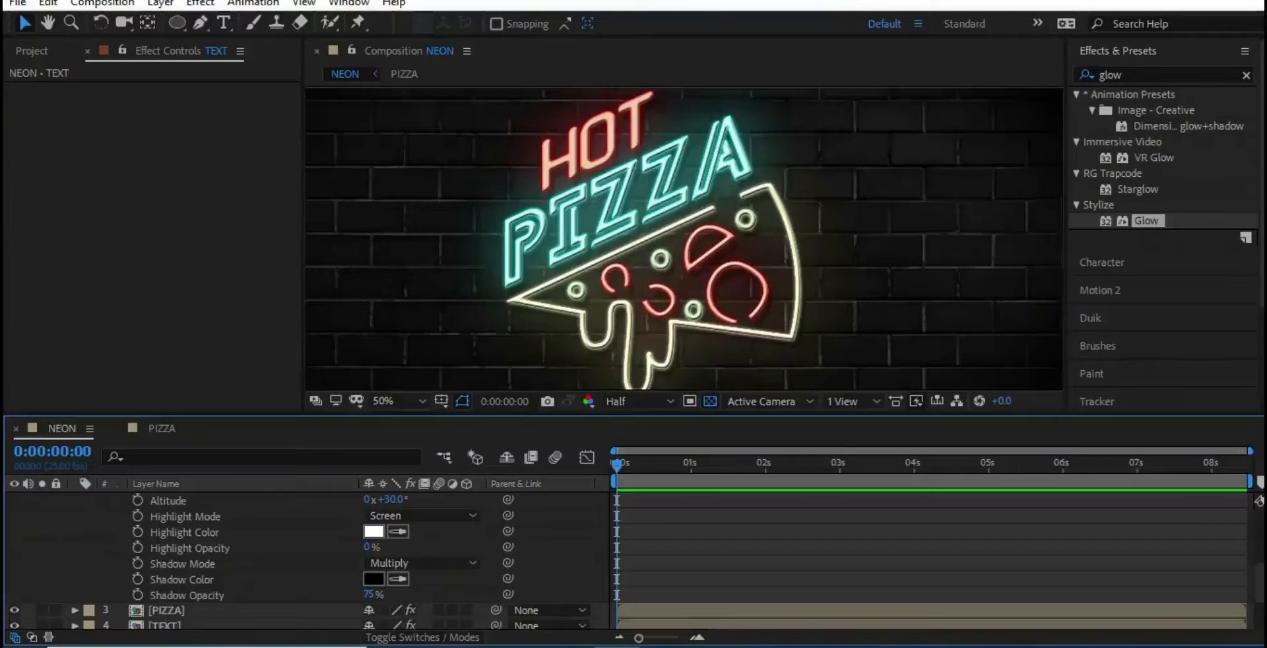
mouse_move(370, 595)
mouse_down()
mouse_move(325, 594)
mouse_move(336, 594)
mouse_up()
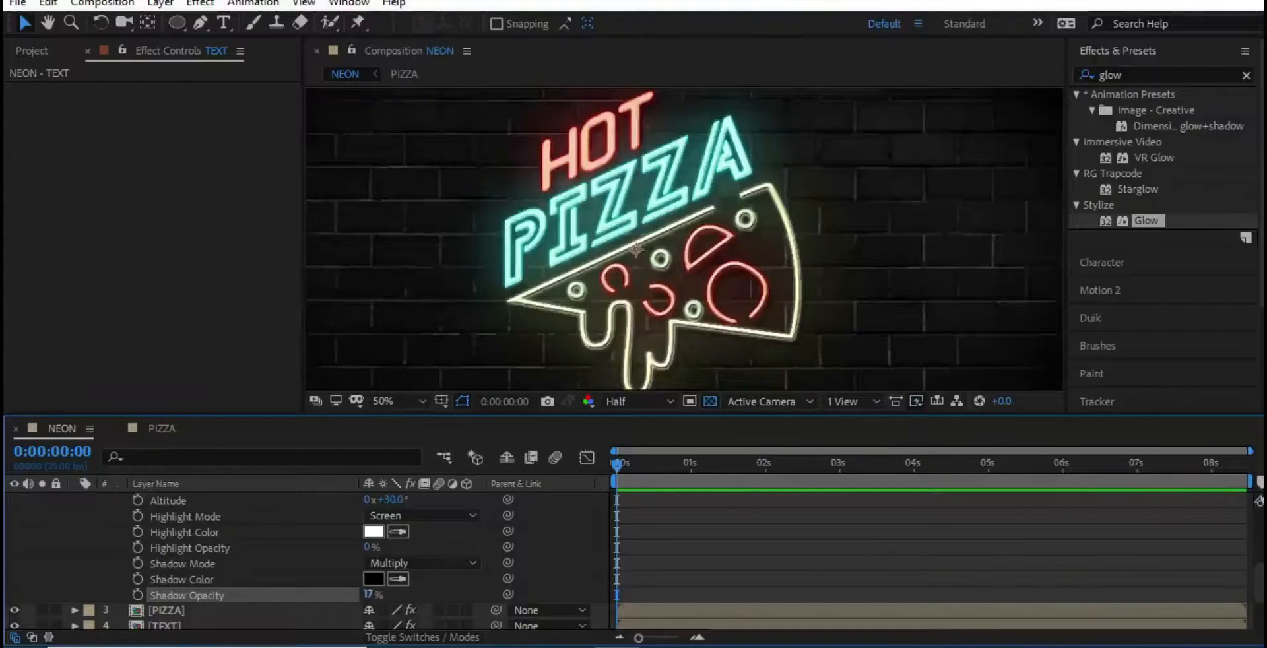
click(370, 595)
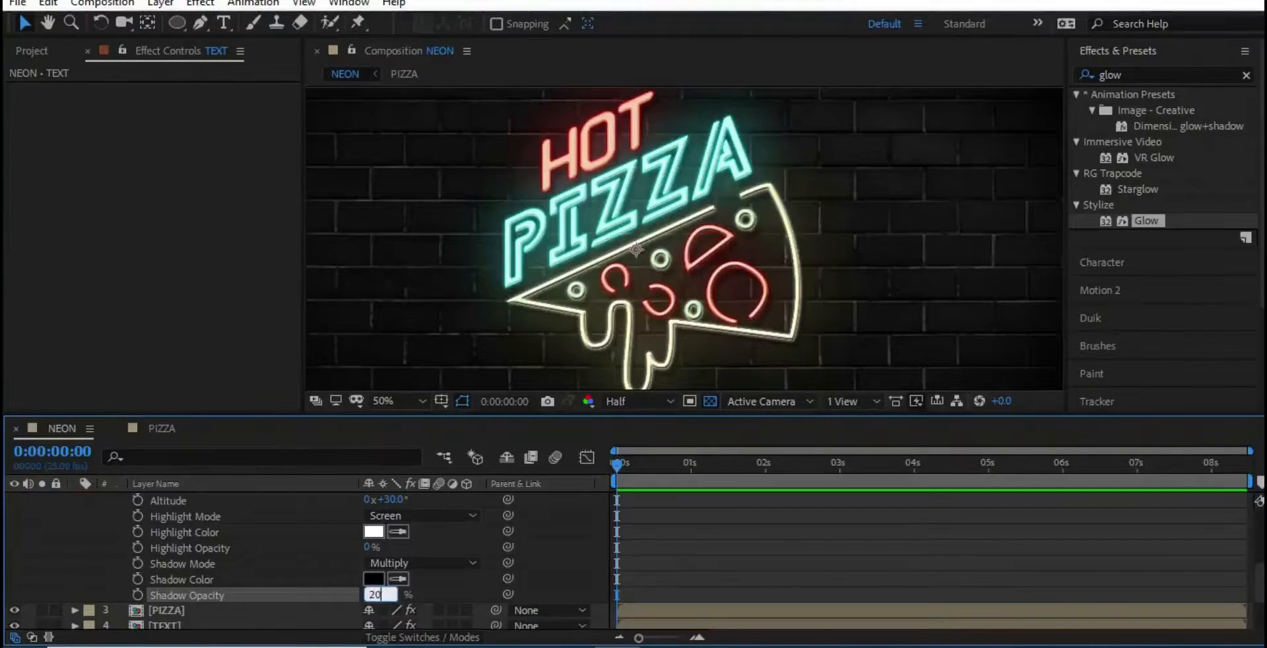
text(20)
key(Return)
Step: Copy the adjusted Bevel and Emboss style from the top TEXT layer onto the top PIZZA layer
scroll(304, 561, up, 4)
click(161, 532)
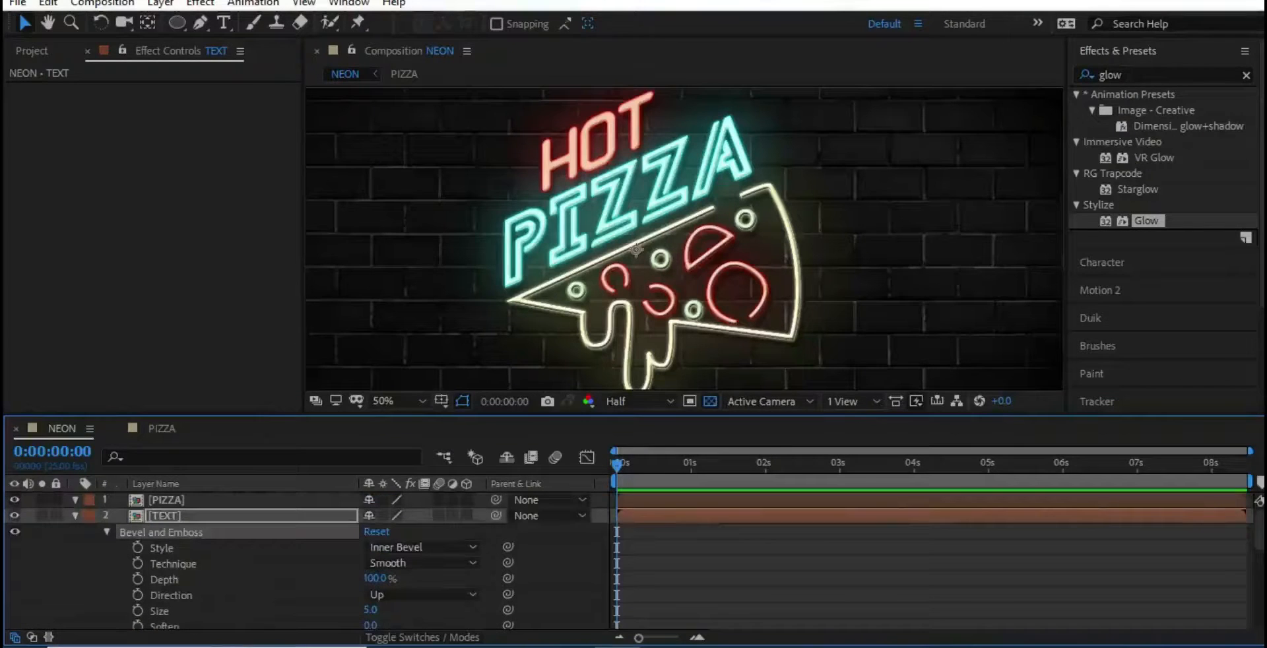
click(166, 500)
key(ctrl+v)
click(76, 516)
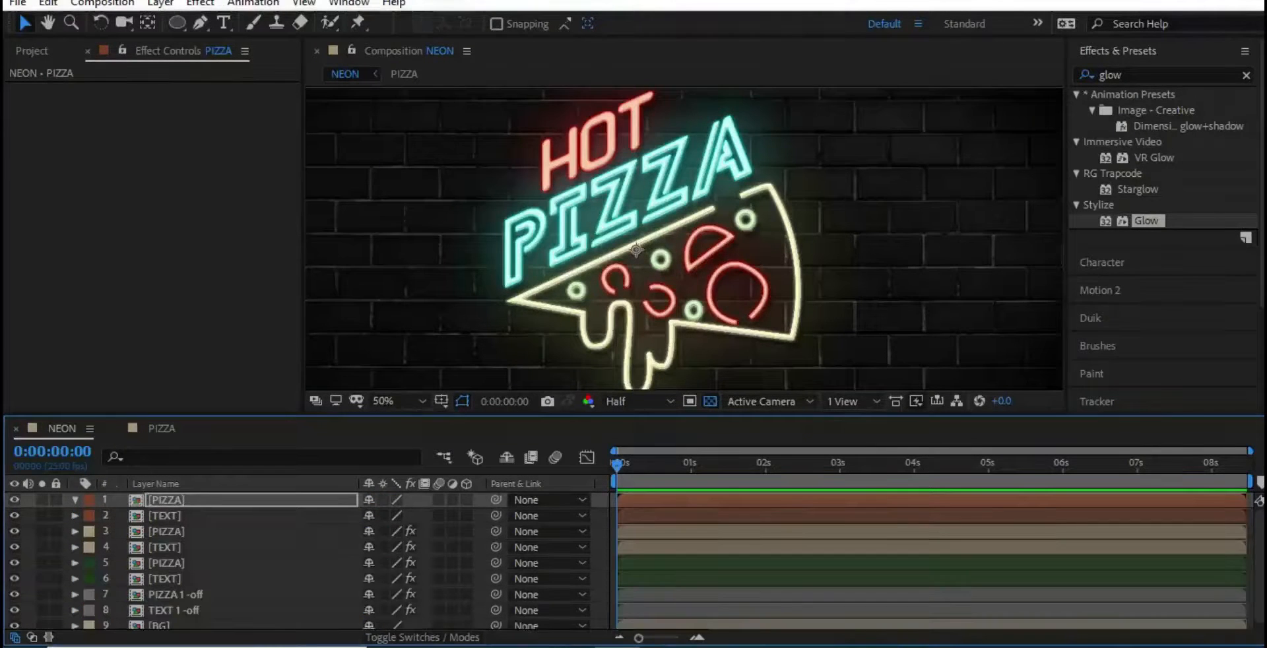
key(F2)
Step: Create a 1920 by 1080 px black solid in the NEON composition
scroll(684, 239, down, 2)
scroll(684, 239, up, 2)
scroll(685, 239, down, 2)
drag(687, 251, 664, 254)
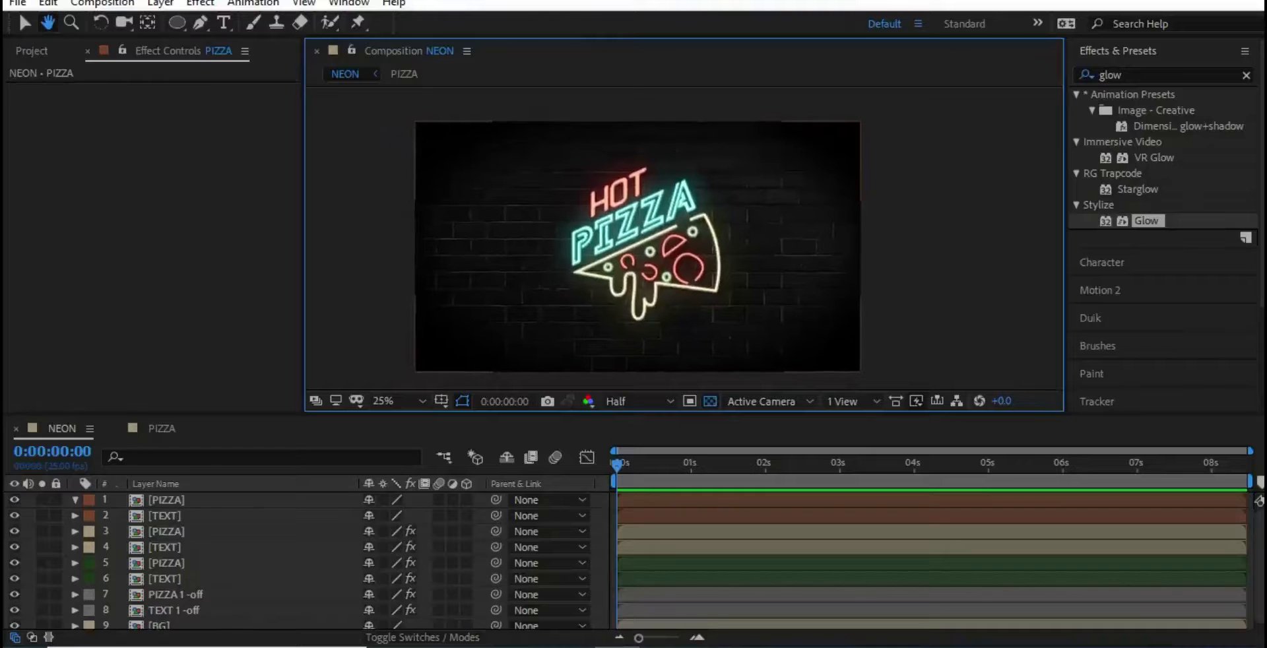
drag(528, 414, 528, 328)
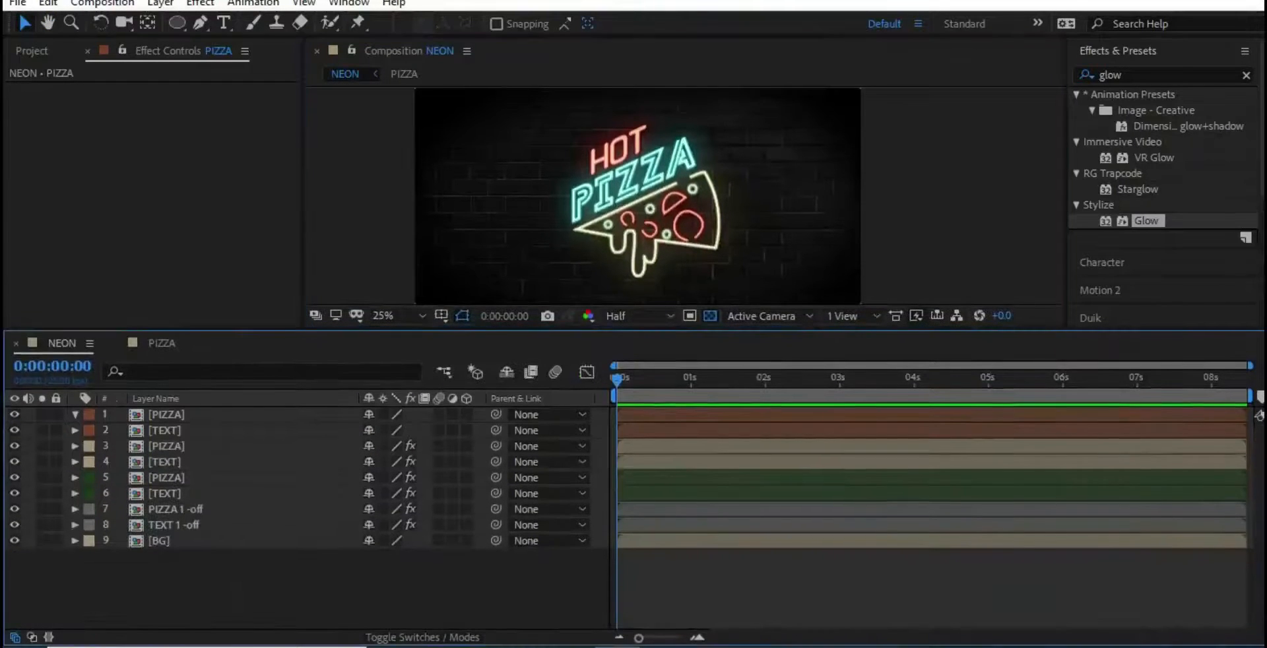
right_click(194, 575)
mouse_move(250, 374)
click(465, 421)
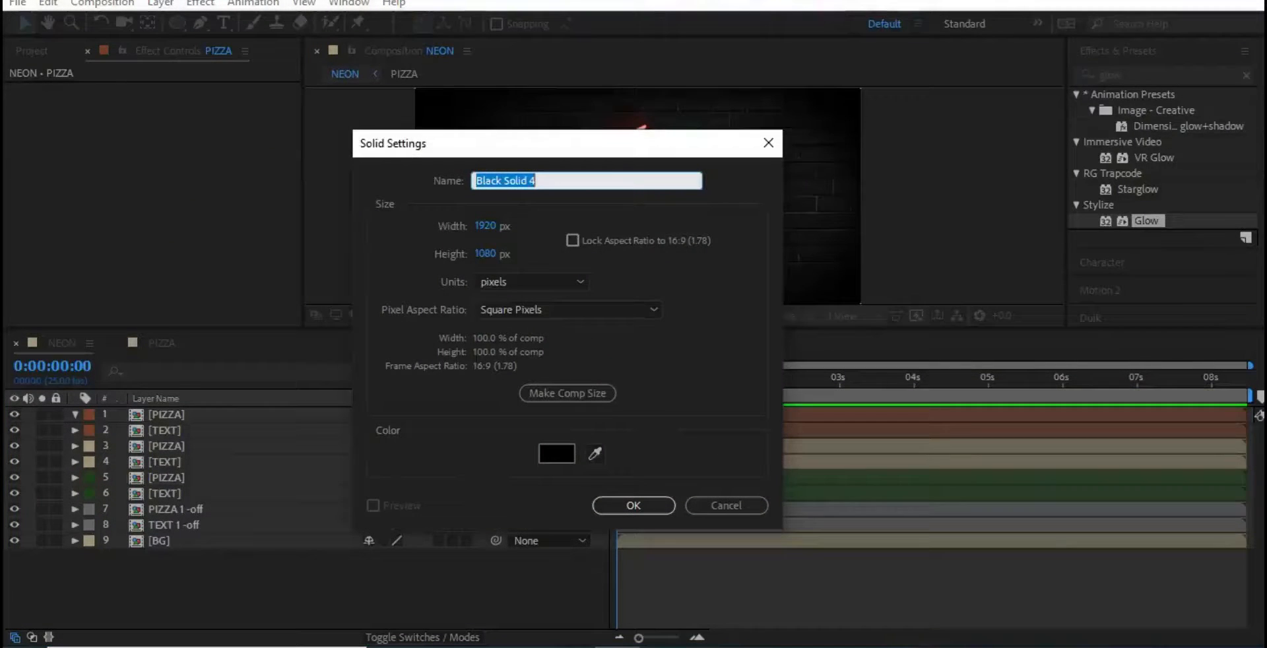
key(Return)
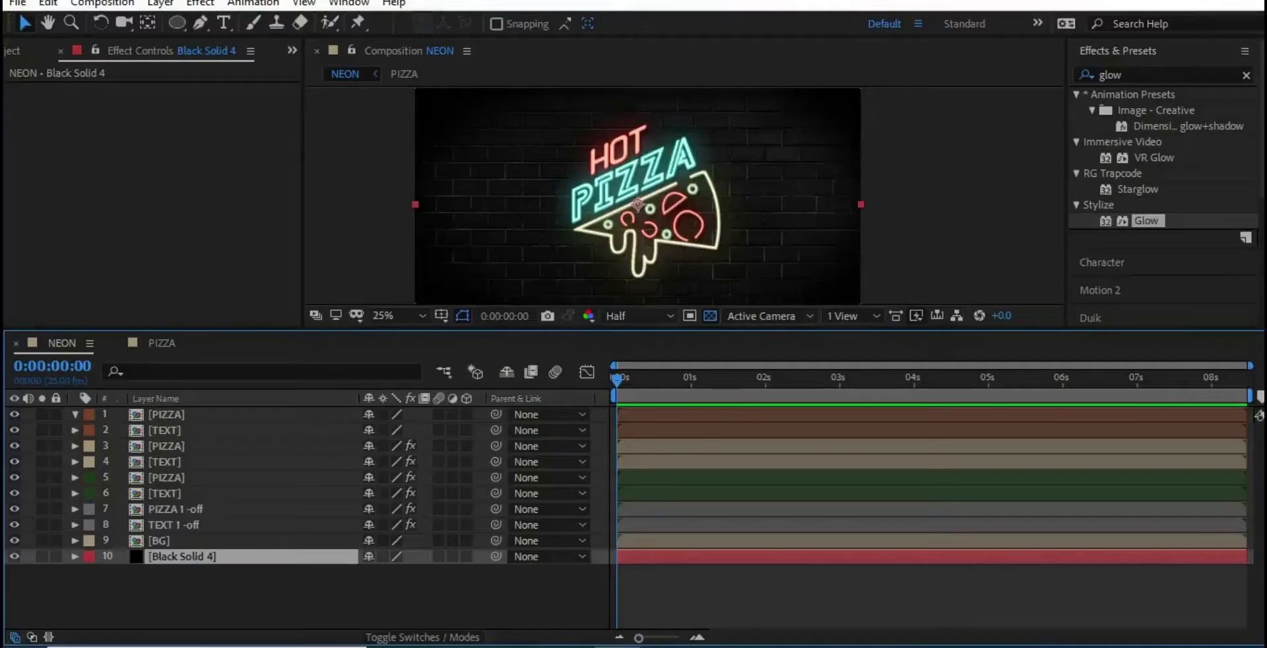
Step: Apply the 4-Color Gradient effect to the black solid and move its four colour points close around the sign
key(ctrl+5)
text(4-)
drag(1155, 110, 924, 557)
drag(460, 104, 559, 155)
drag(459, 302, 581, 259)
drag(816, 103, 672, 118)
drag(815, 303, 734, 250)
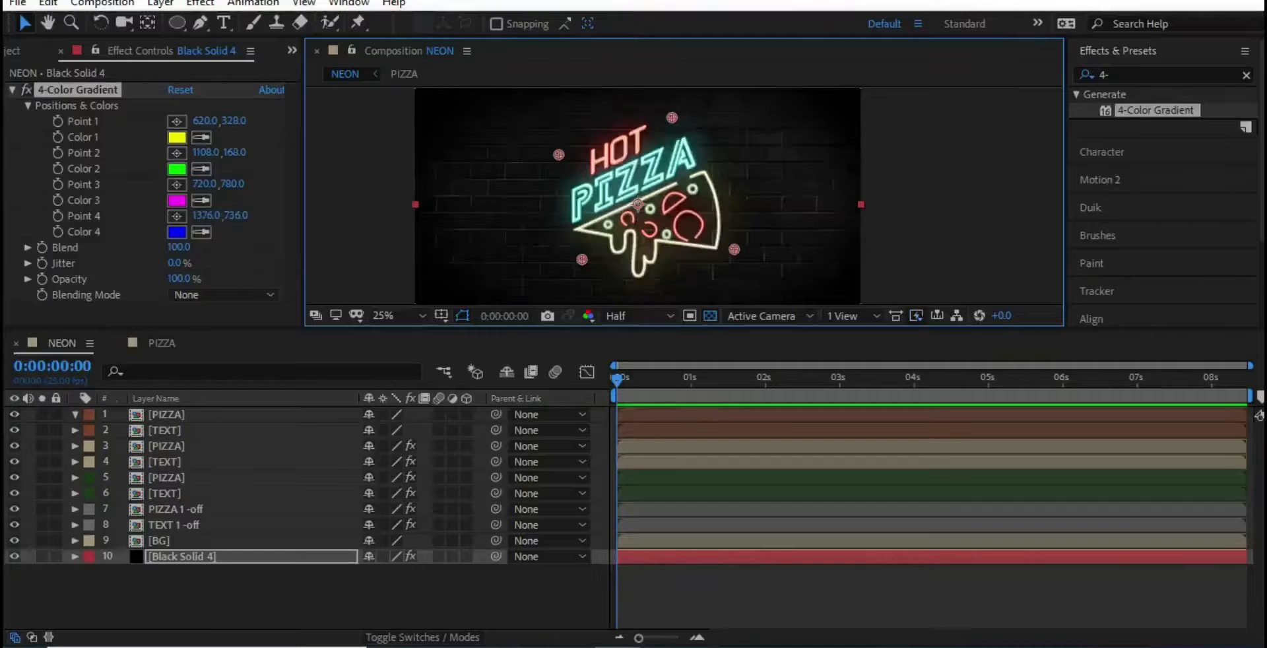
Step: Set gradient Colors 1 and 2 to crimson red and fine-tune Point 1 to 632, 292 and Point 2 to 1148, 152
click(177, 137)
click(535, 341)
click(770, 338)
drag(672, 117, 681, 114)
drag(559, 155, 561, 147)
click(176, 169)
click(621, 344)
click(544, 351)
click(770, 339)
Step: Move the black solid above the BG layer and sample pale cyan for Color 3 and cream for Color 4 from the sign
mouse_move(182, 556)
mouse_down()
mouse_move(179, 407)
mouse_move(182, 549)
mouse_up()
click(202, 201)
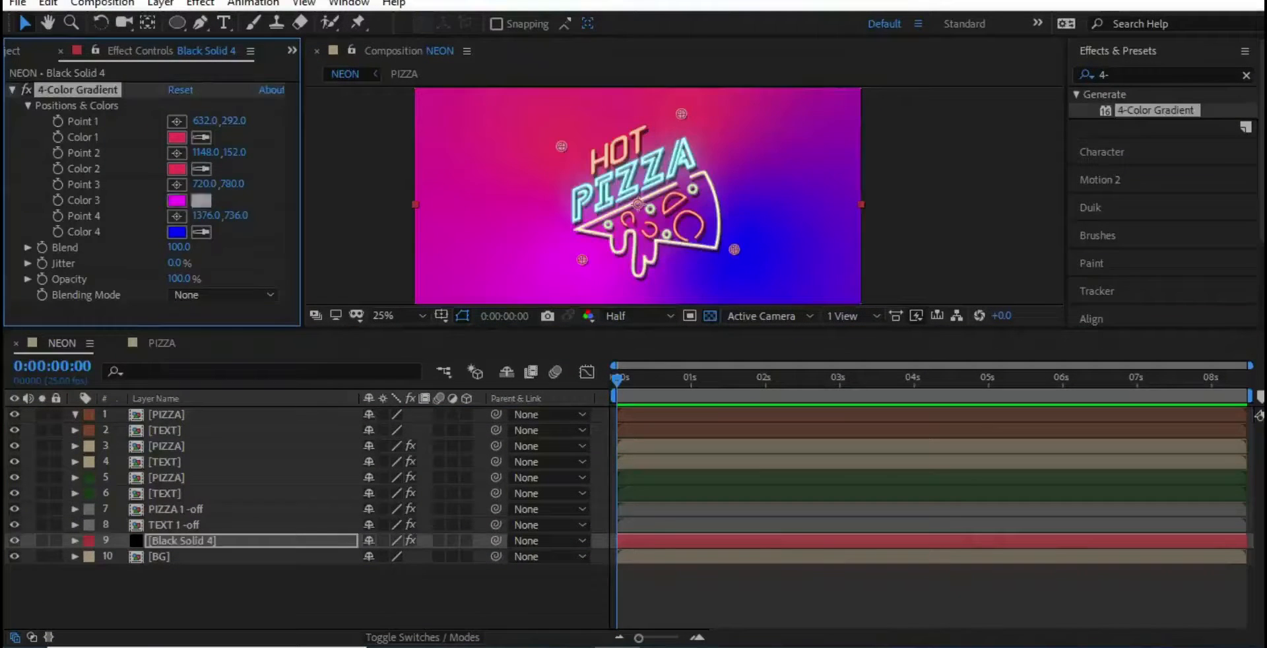
click(642, 173)
click(201, 233)
click(655, 244)
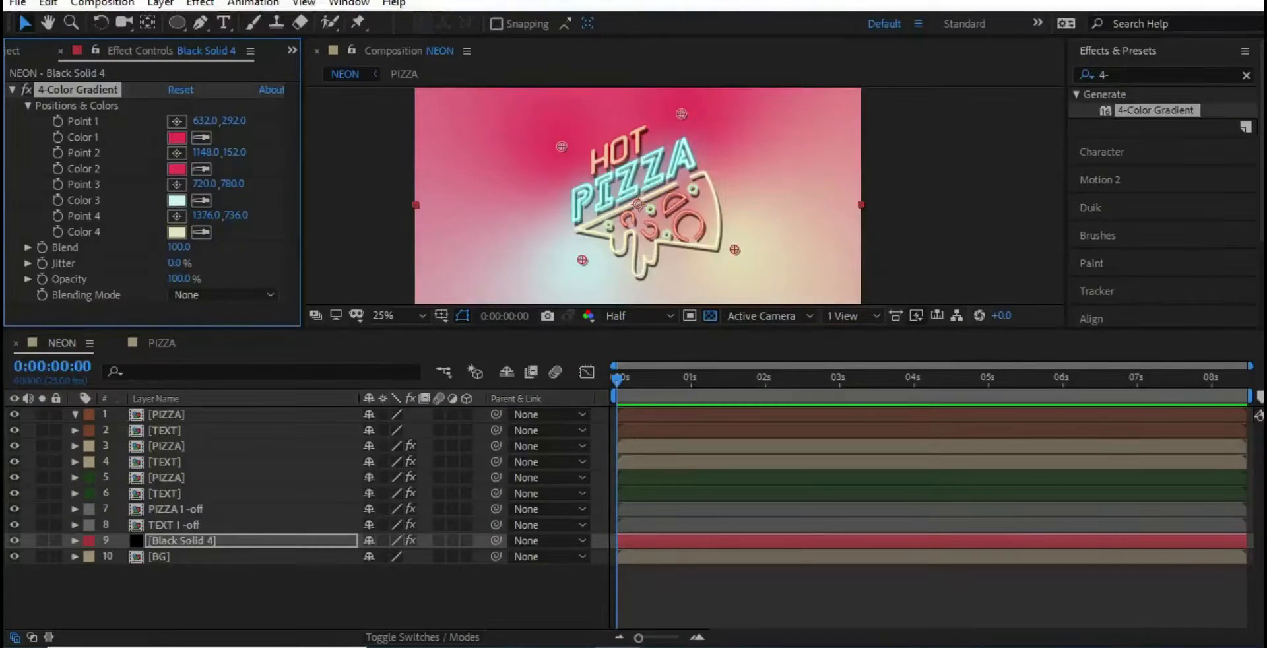
Step: Draw a circular mask around the whole sign on the black solid
click(182, 541)
click(176, 23)
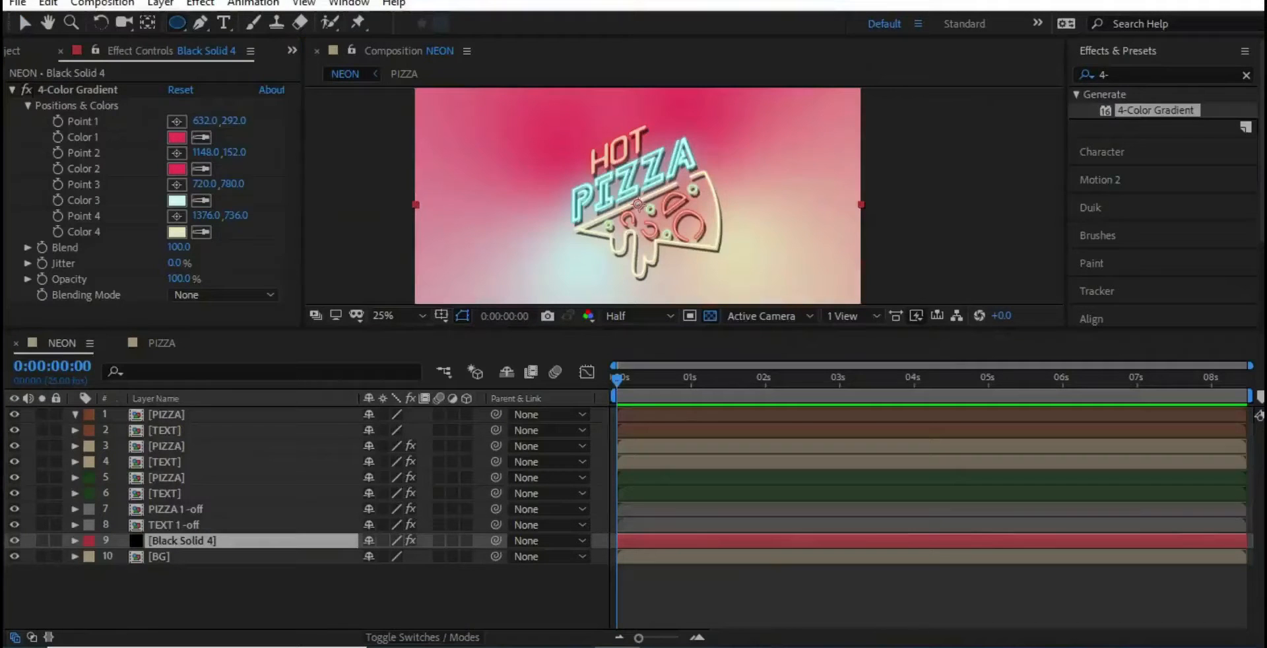
drag(638, 203, 729, 294)
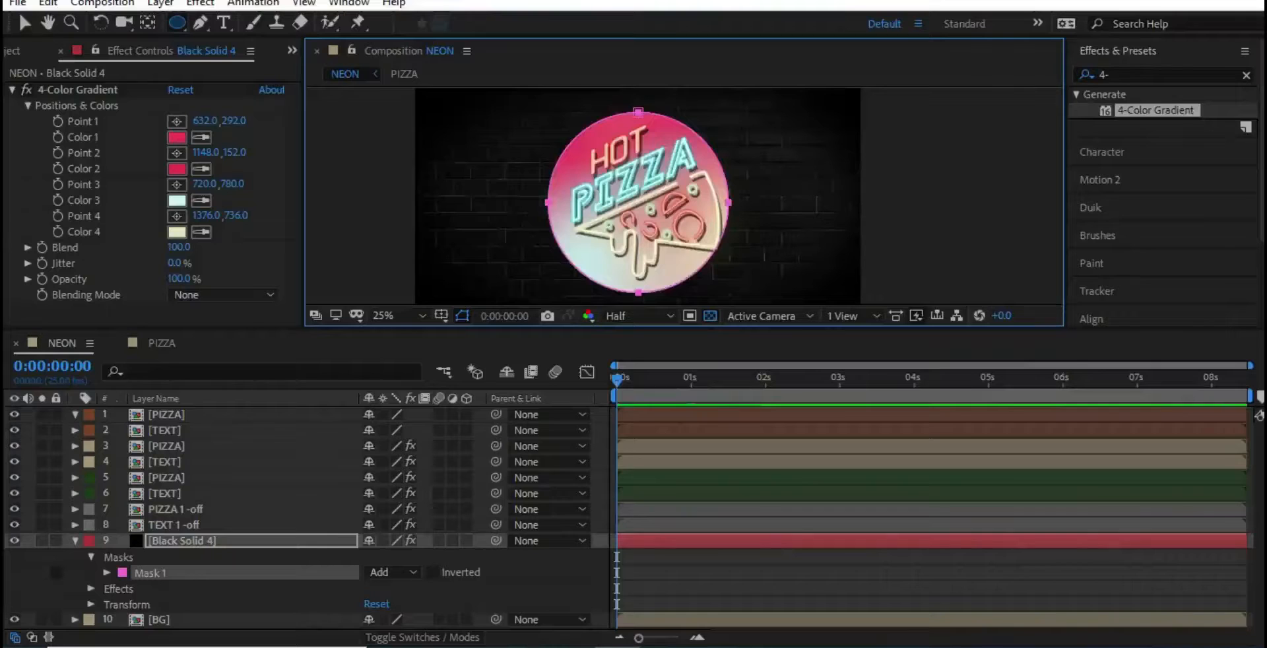
Step: Feather the black solid's circular mask by 818 pixels
click(107, 572)
drag(386, 590, 1171, 590)
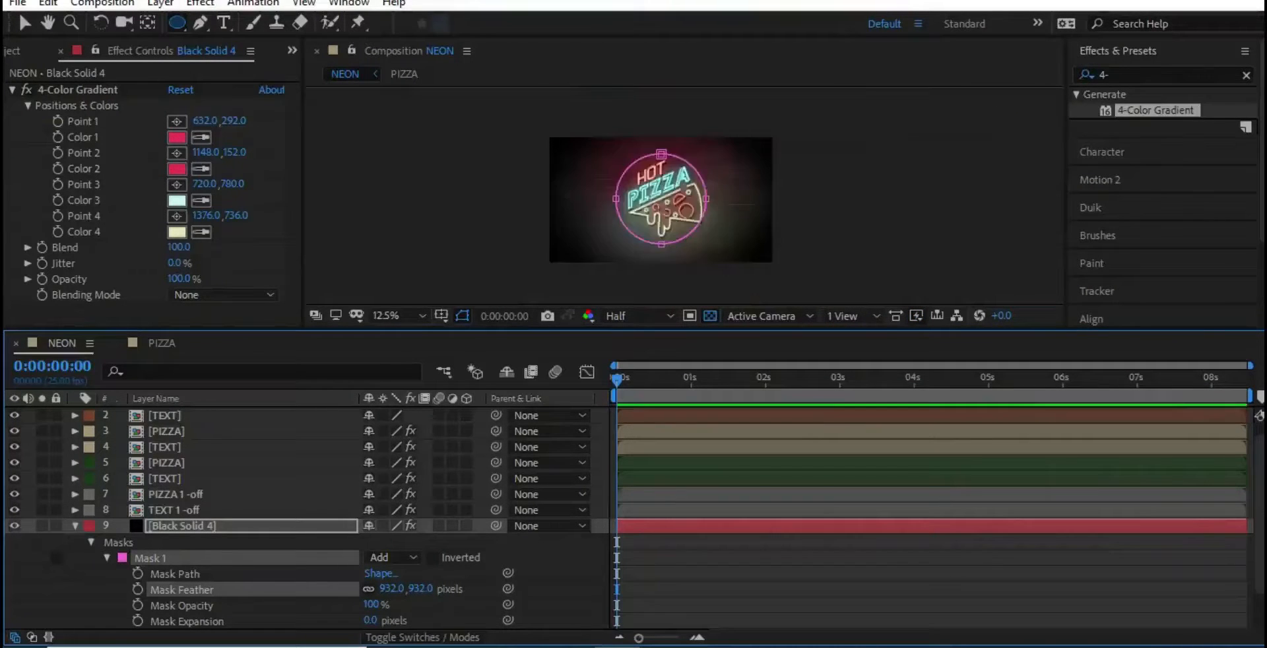
drag(1172, 589, 1218, 589)
drag(422, 589, 301, 589)
scroll(661, 199, down, 1)
scroll(661, 199, up, 1)
click(25, 23)
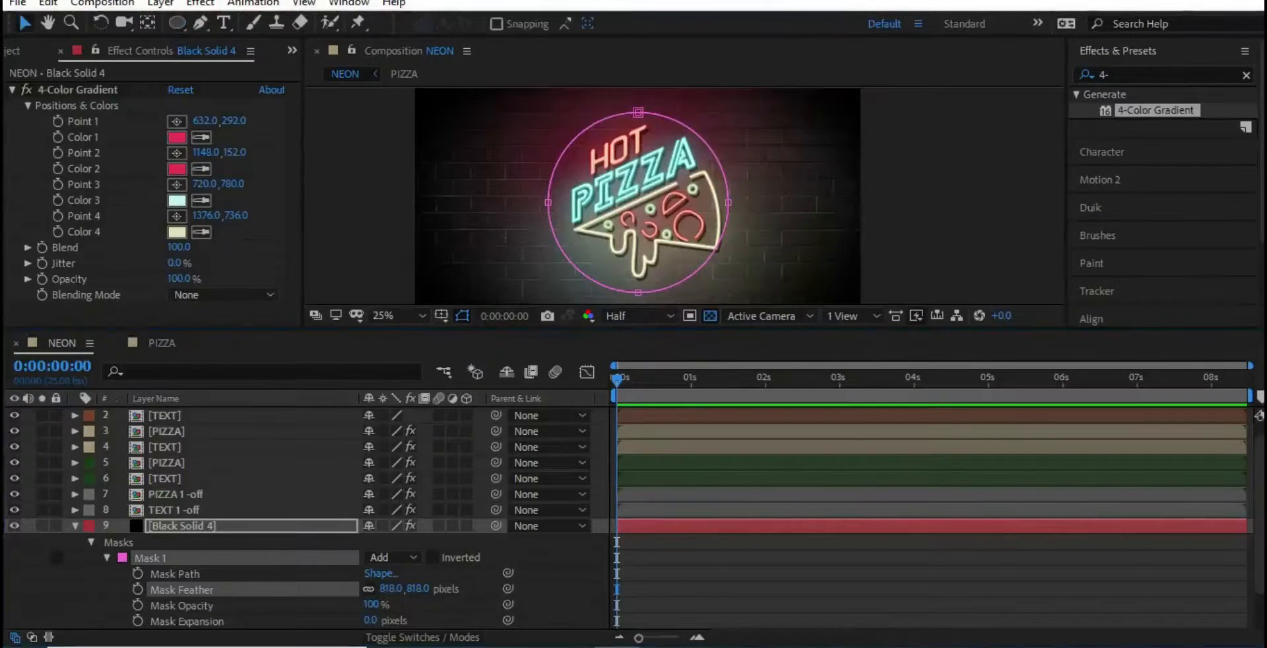
click(462, 606)
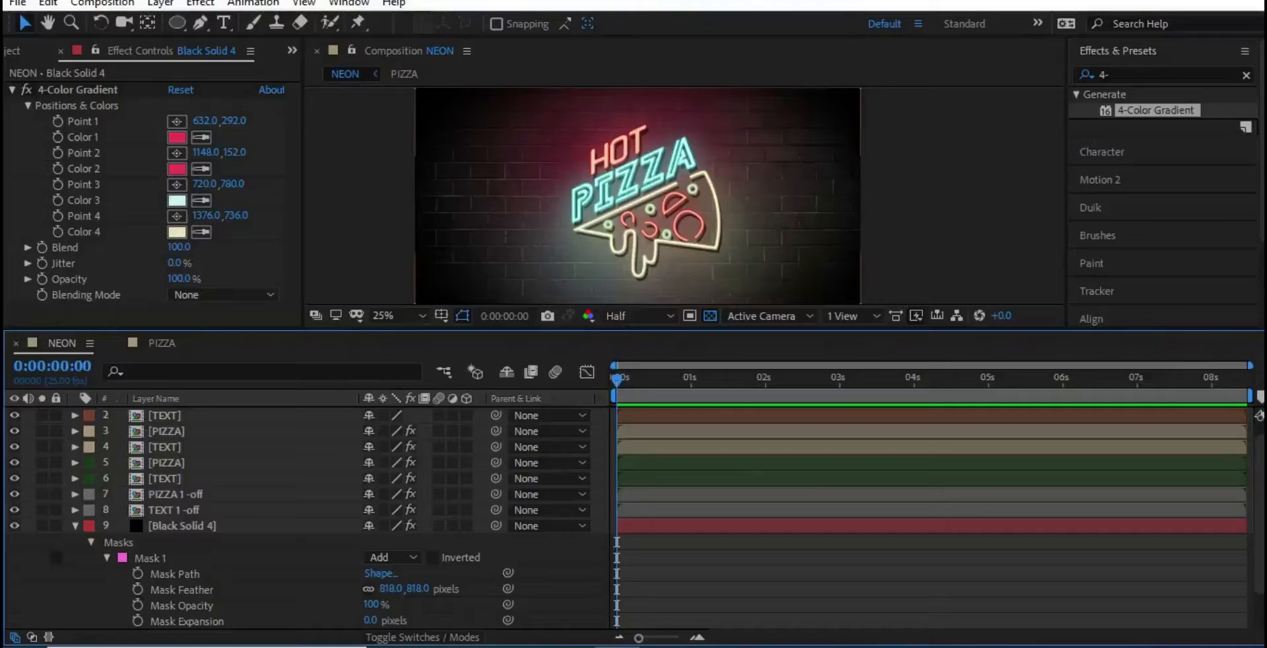
Step: Set the 4-Color Gradient's Opacity to 50% and collapse the black solid's properties
drag(179, 279, 148, 280)
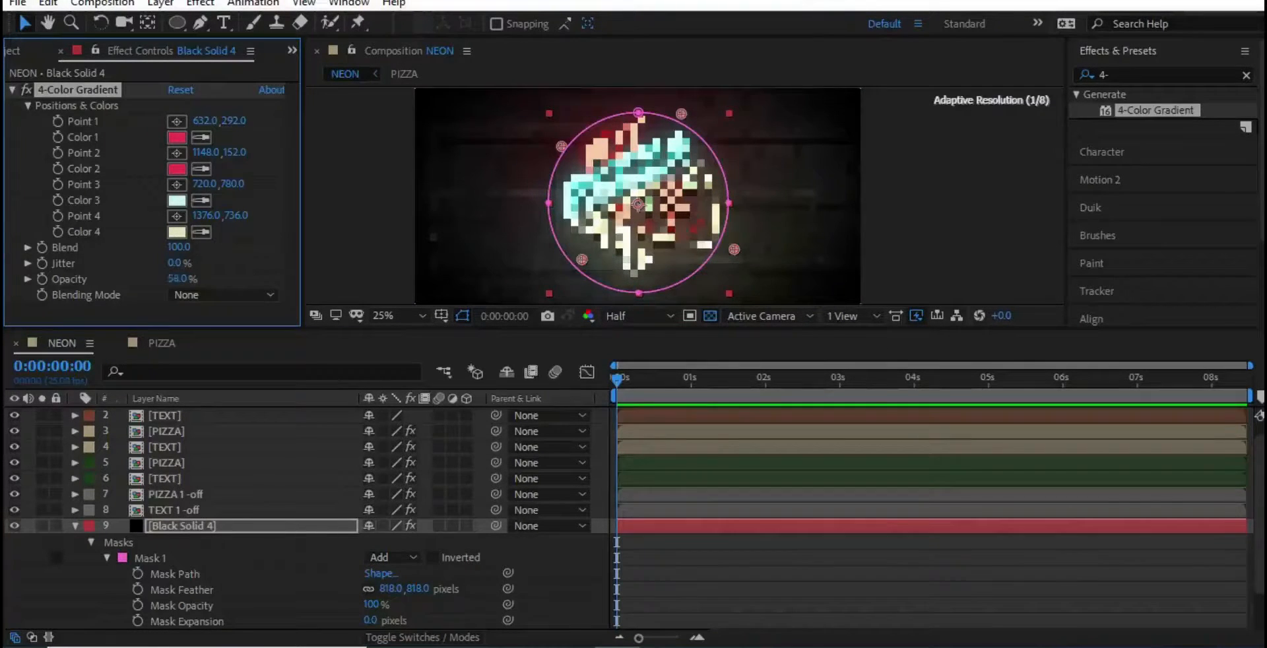
click(173, 313)
drag(178, 279, 159, 279)
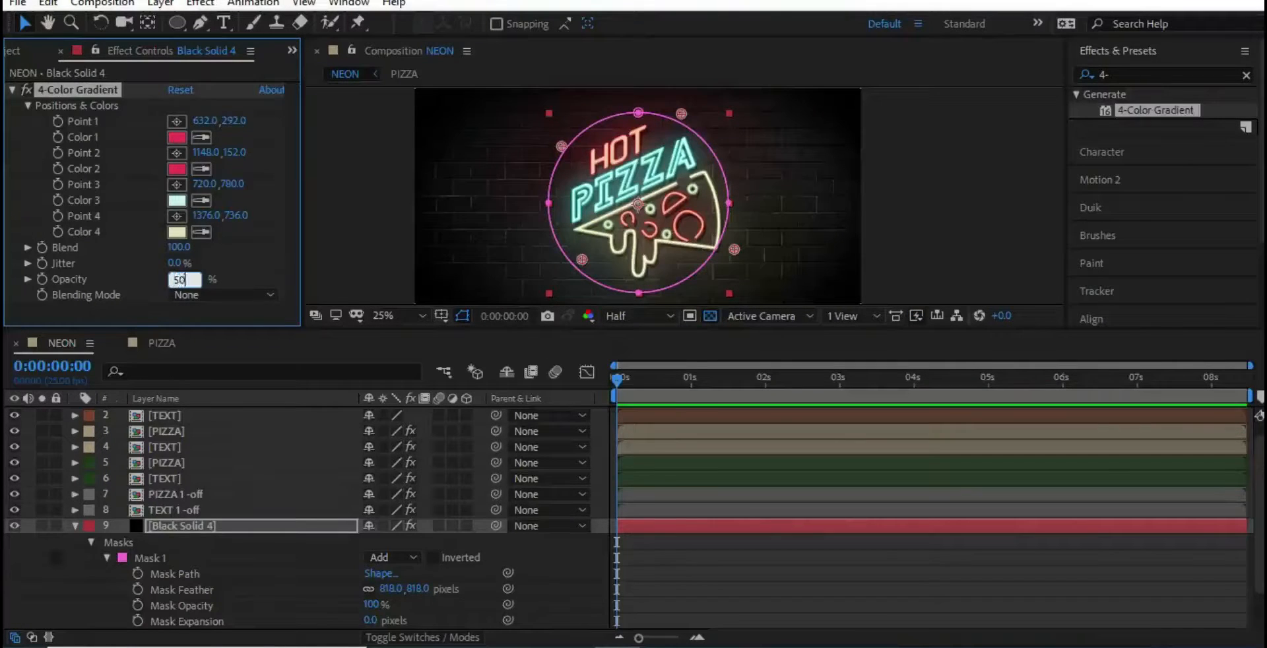
key(Return)
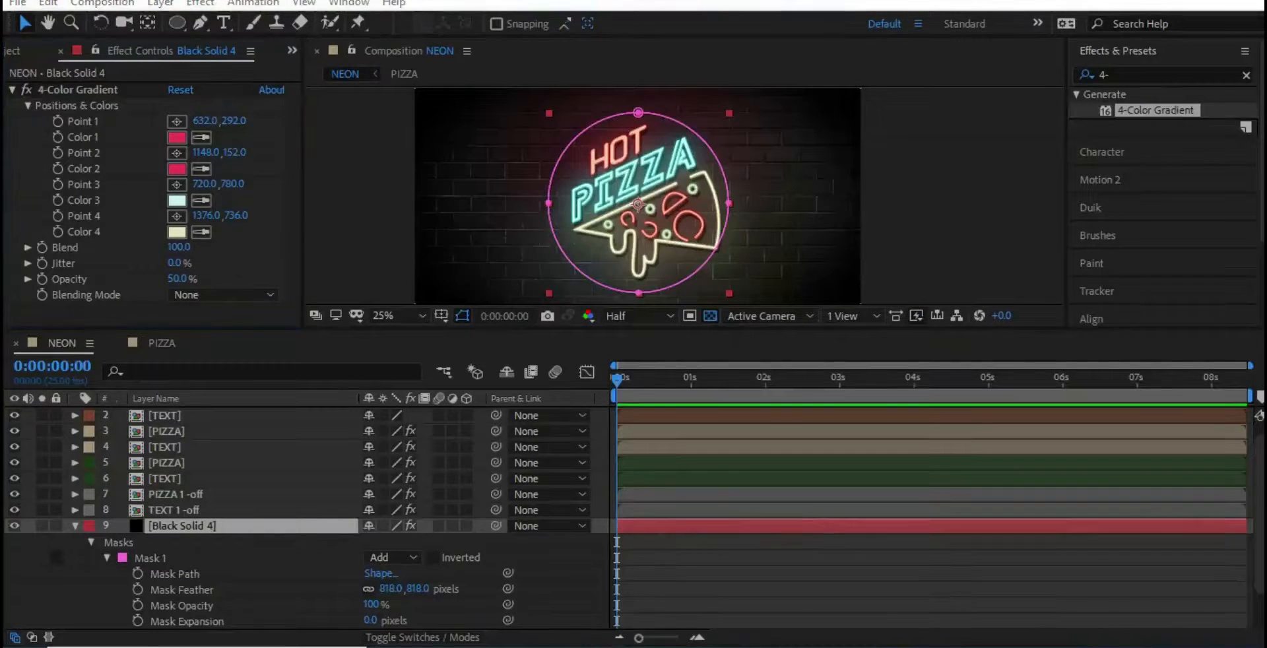
click(76, 526)
click(160, 557)
click(182, 540)
click(218, 595)
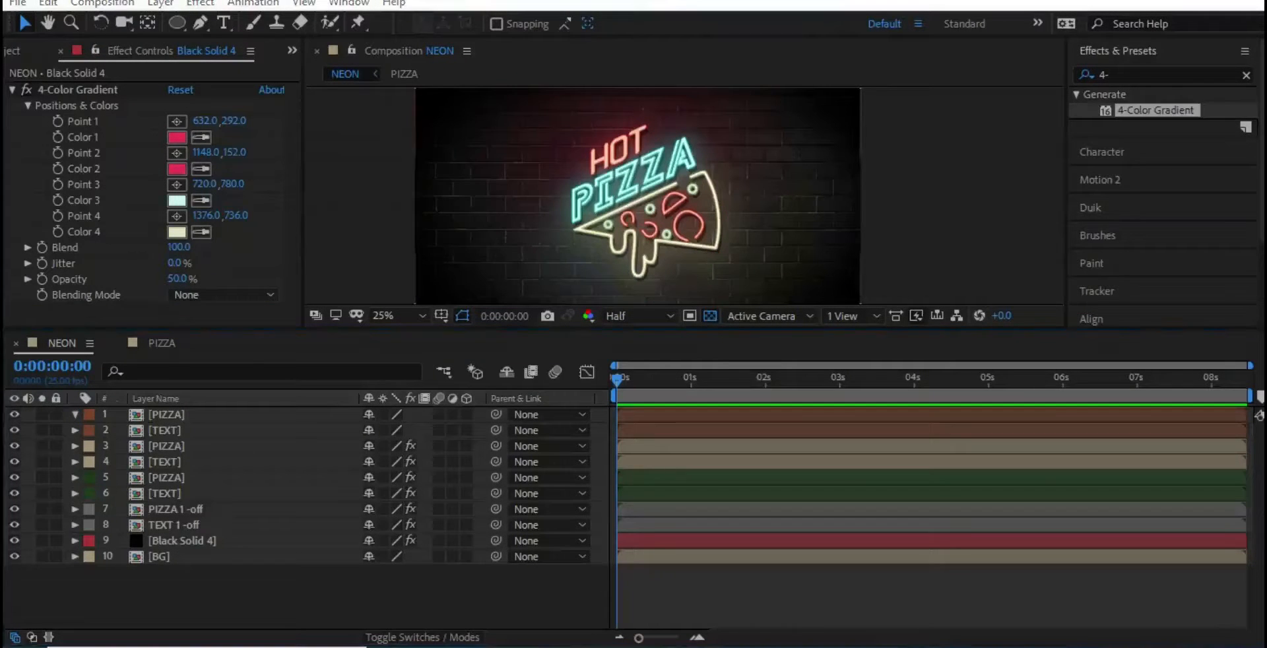
Step: In the TEXT composition, keyframe the Opacity of the PIZZA and HOT layers at 100% on the first frame and 0% a few frames on
double_click(165, 430)
mouse_move(617, 380)
mouse_down()
mouse_move(641, 379)
mouse_move(617, 380)
mouse_up()
key(ctrl+a)
key(t)
click(121, 431)
key(Page_Down)
key(Page_Down)
key(Page_Down)
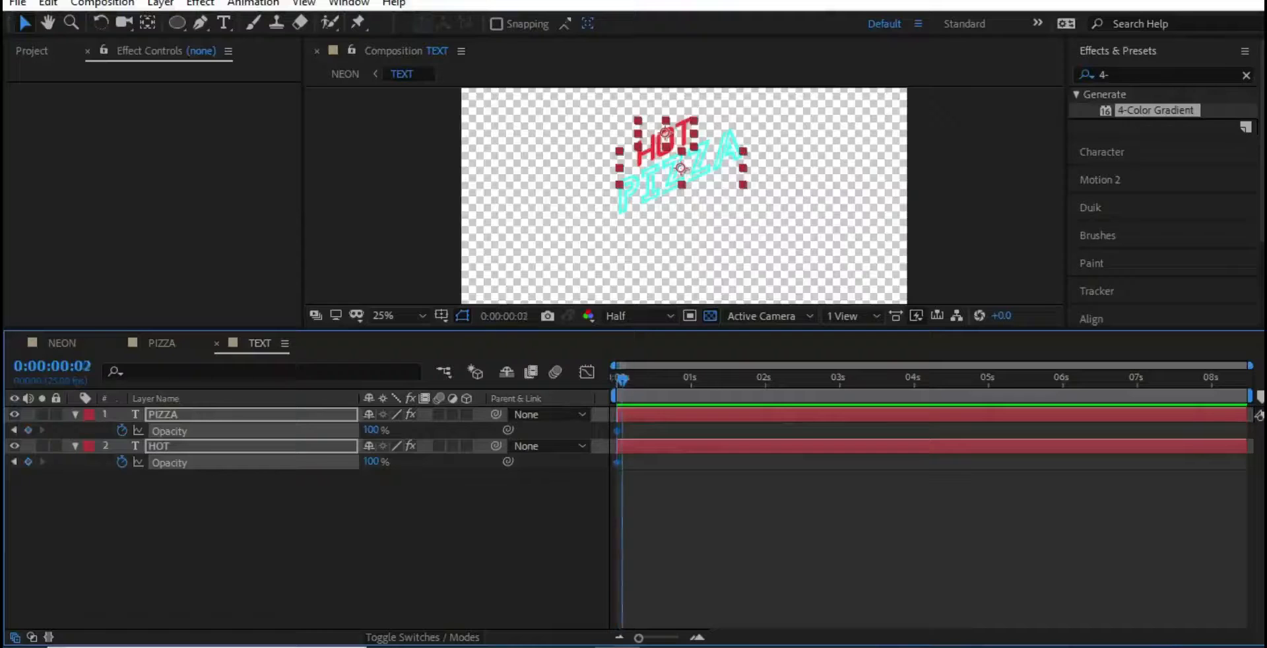
click(372, 430)
text(0)
Step: Add a 100% Opacity keyframe to both text layers three frames further on and preview the flicker
key(Page_Down)
key(Page_Down)
key(Page_Down)
click(372, 430)
text(100)
key(Home)
key(space)
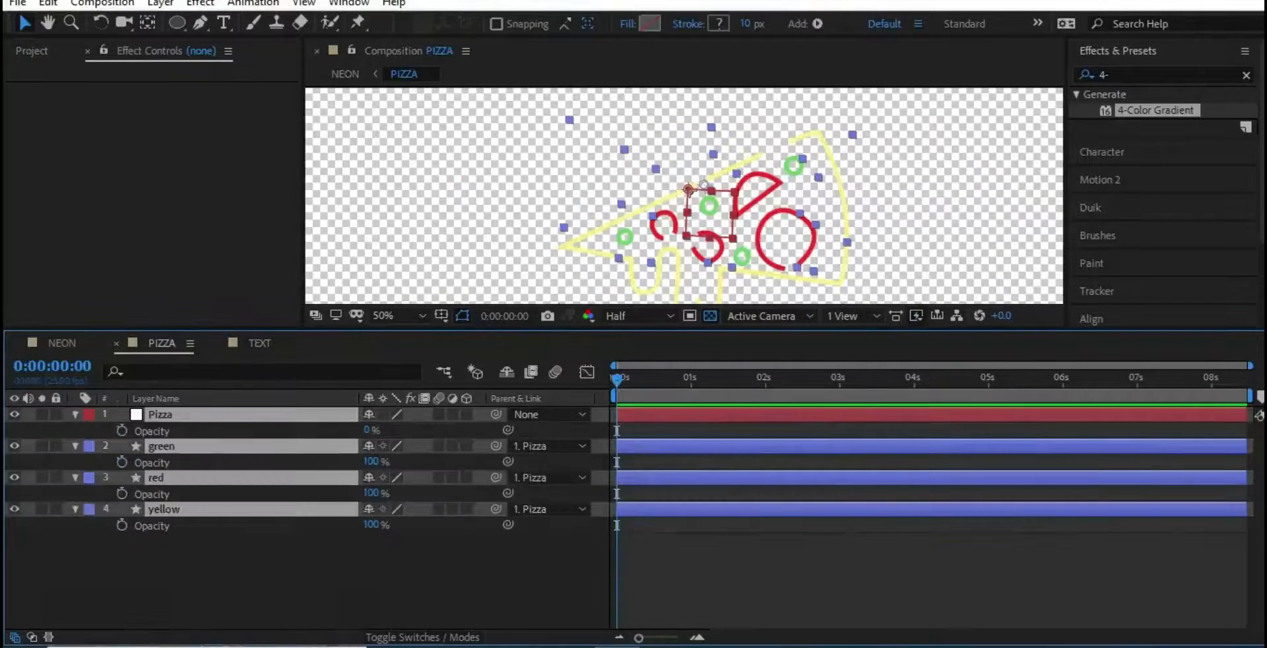
Step: In the PIZZA composition, try an Opacity of 0% on the layers, enable Opacity keyframing and enter 100%
click(372, 462)
text(0)
click(173, 569)
drag(173, 568, 123, 428)
click(121, 431)
click(371, 430)
text(100)
Step: Try an Opacity of 0% on the pizza layers three frames further on, preview it, and undo the recent keyframe changes
key(Page_Down)
key(Page_Down)
key(Page_Down)
click(371, 430)
text(0)
key(Home)
key(space)
key(ctrl+z)
key(ctrl+z)
key(ctrl+z)
key(ctrl+z)
Step: Try an Opacity of 0% on the pizza layers six frames further along and undo it
key(Page_Down)
key(Page_Down)
key(Page_Down)
key(Page_Down)
key(Page_Down)
key(Page_Down)
click(372, 430)
text(0)
key(ctrl+z)
Step: Keyframe the pizza layers' Opacity from the first frame, set it to 0% three frames on, and preview the animation
key(Home)
click(121, 430)
key(Page_Down)
key(Page_Down)
key(Page_Down)
text(0)
key(space)
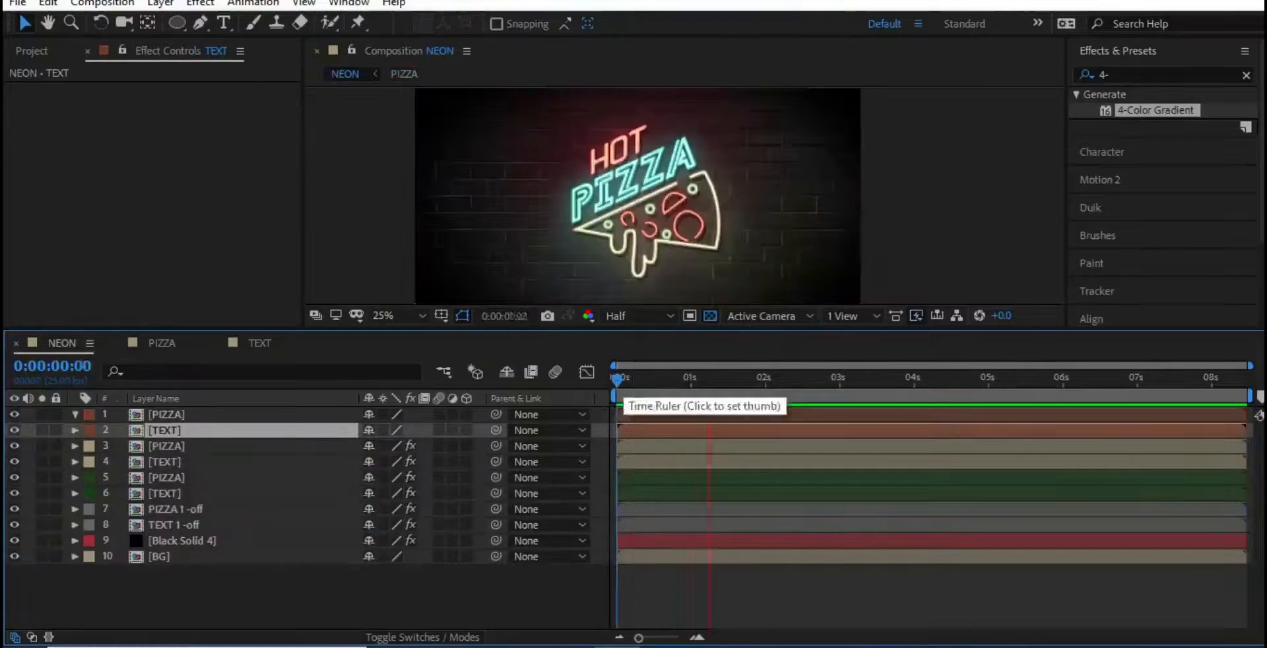
Step: Shift the Brown-labelled PIZZA and TEXT layers a few frames forward in the NEON composition
click(634, 380)
shift+click(167, 414)
drag(644, 423, 652, 423)
Step: Offset the start times of the tan-labelled, green-labelled and -off PIZZA and TEXT layer pairs by a few frames
click(166, 446)
shift+click(165, 462)
click(166, 478)
shift+click(165, 494)
click(174, 525)
shift+click(176, 509)
Step: Shift the six lit PIZZA and TEXT layers two frames further forward and preview the animation from the first frame
click(165, 494)
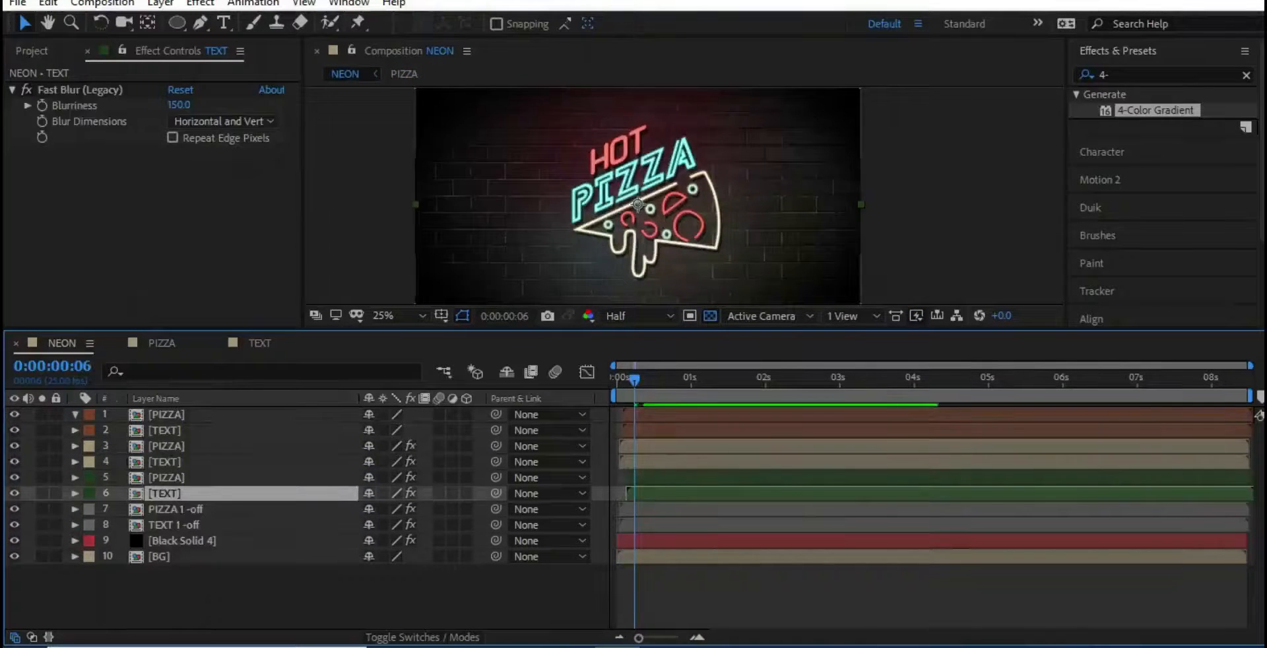
shift+click(166, 415)
key(alt+Page_Down)
key(alt+Page_Down)
key(Home)
key(space)
Step: Move the six lit PIZZA and TEXT layers and the Black Solid 4 layer further forward in time, and preview the flicker
click(174, 525)
shift+click(176, 509)
click(165, 493)
shift+click(167, 414)
drag(659, 430, 672, 431)
click(182, 541)
mouse_move(667, 540)
mouse_down()
mouse_move(699, 541)
mouse_move(679, 541)
mouse_up()
key(space)
Step: Examine the staggered layer starts at a closer timeline scale and preview the flicker from the first frame
click(643, 381)
scroll(690, 462, up, 2)
scroll(690, 538, left, 2)
click(684, 477)
click(688, 381)
key(Home)
key(space)
Step: End the NEON composition's work area at 0:00:02:05
drag(726, 328, 726, 377)
drag(706, 427, 943, 427)
key(n)
Step: Enlarge the composition view and play the work area to review the finished neon flicker at different magnifications
drag(726, 376, 725, 499)
scroll(605, 290, up, 2)
key(space)
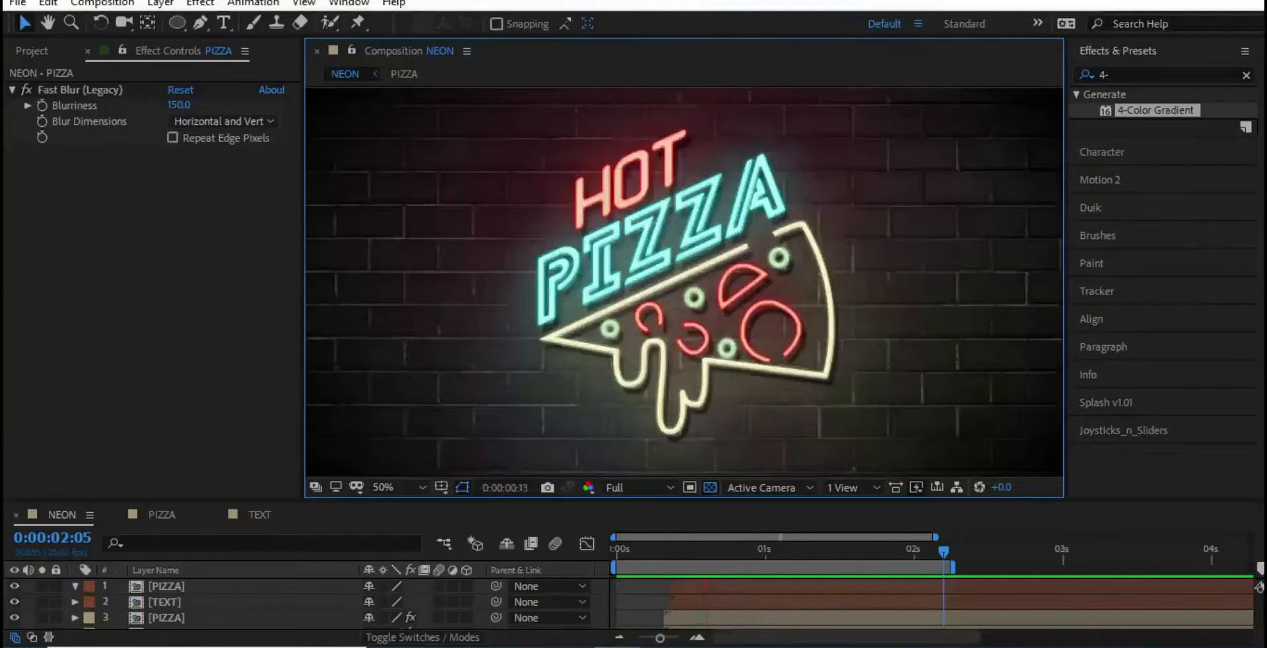
scroll(683, 284, down, 2)
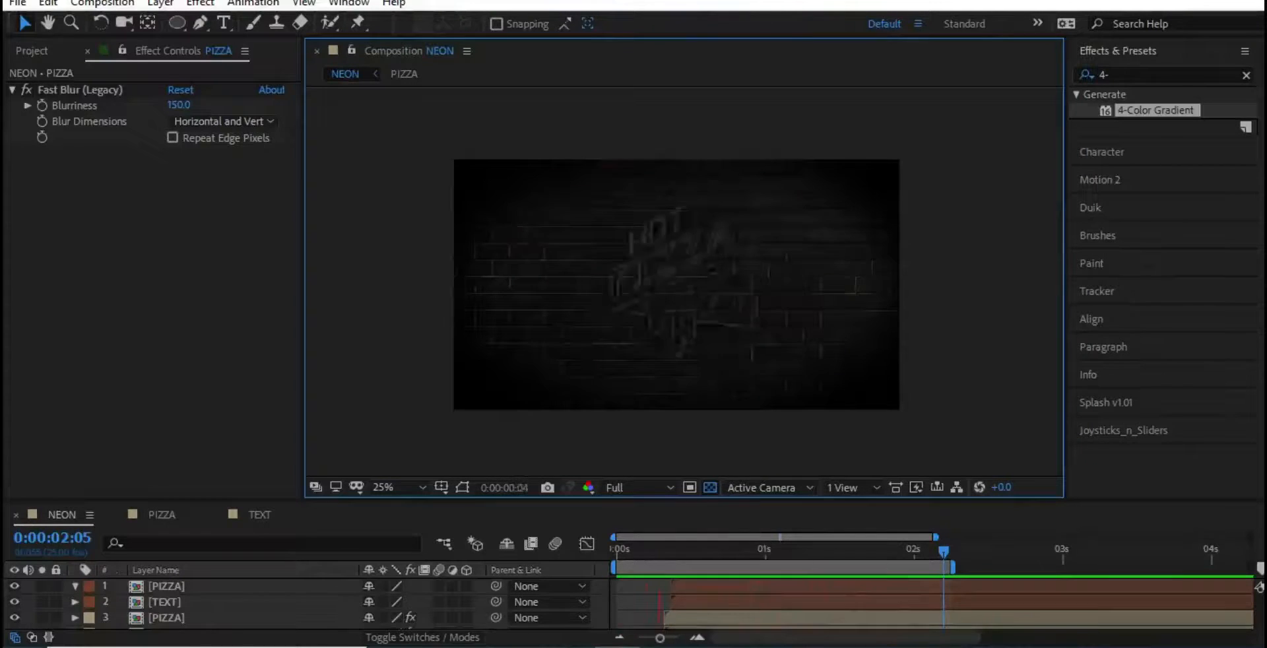
scroll(683, 285, up, 2)
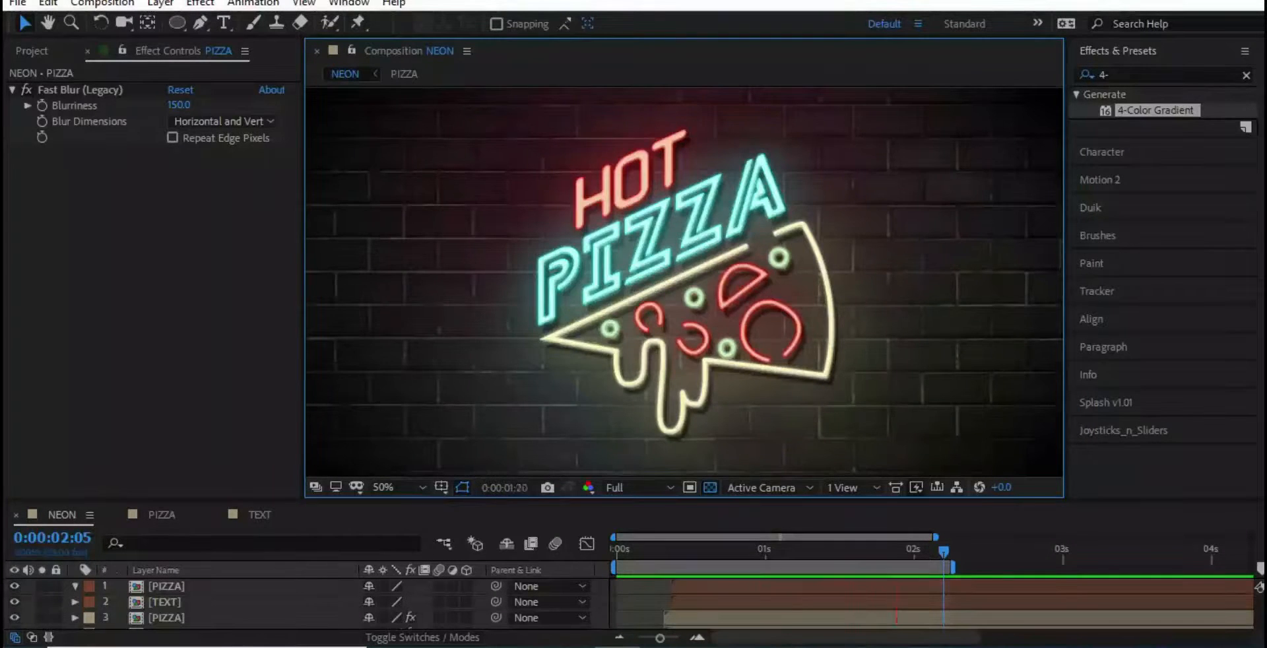